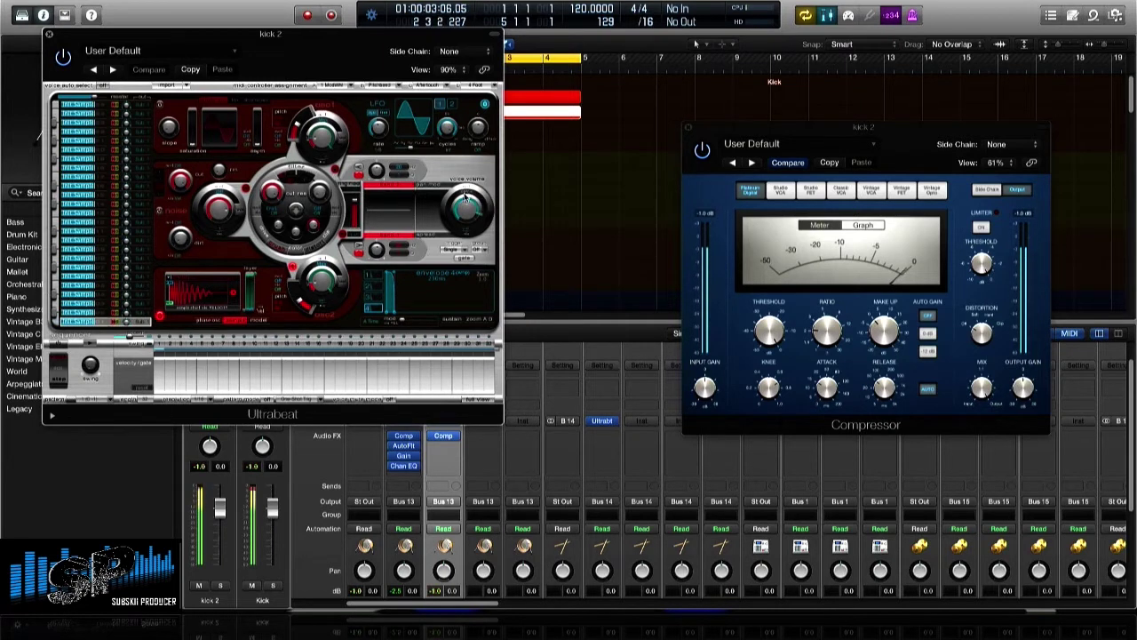
Add an AutoFilter effect after the Compressor on the kick 2 track
key(v)
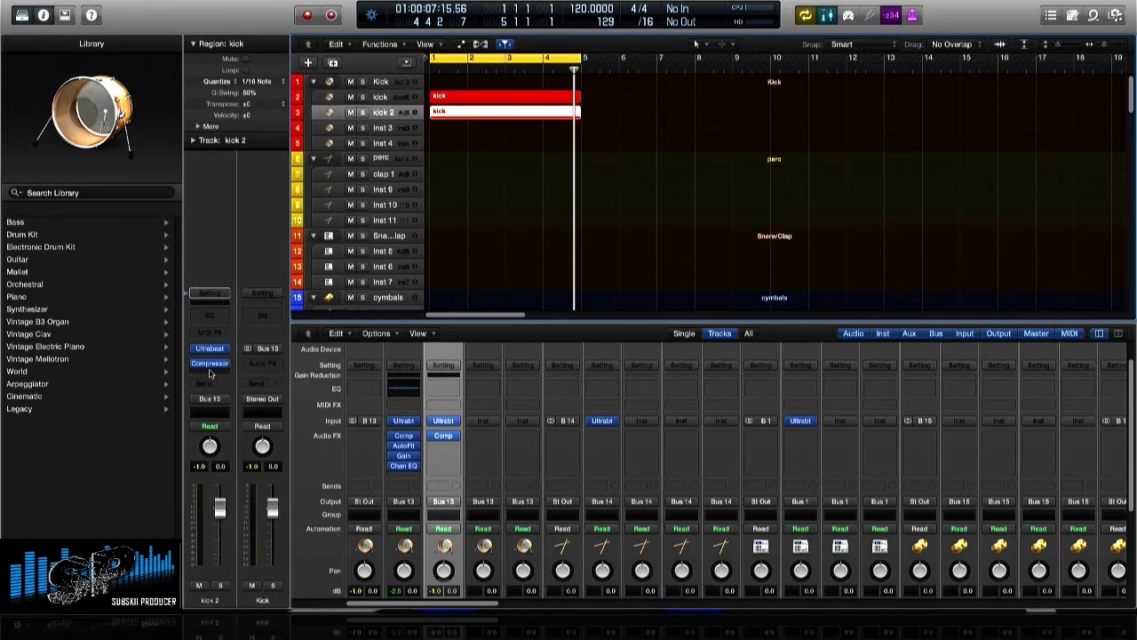
click(211, 364)
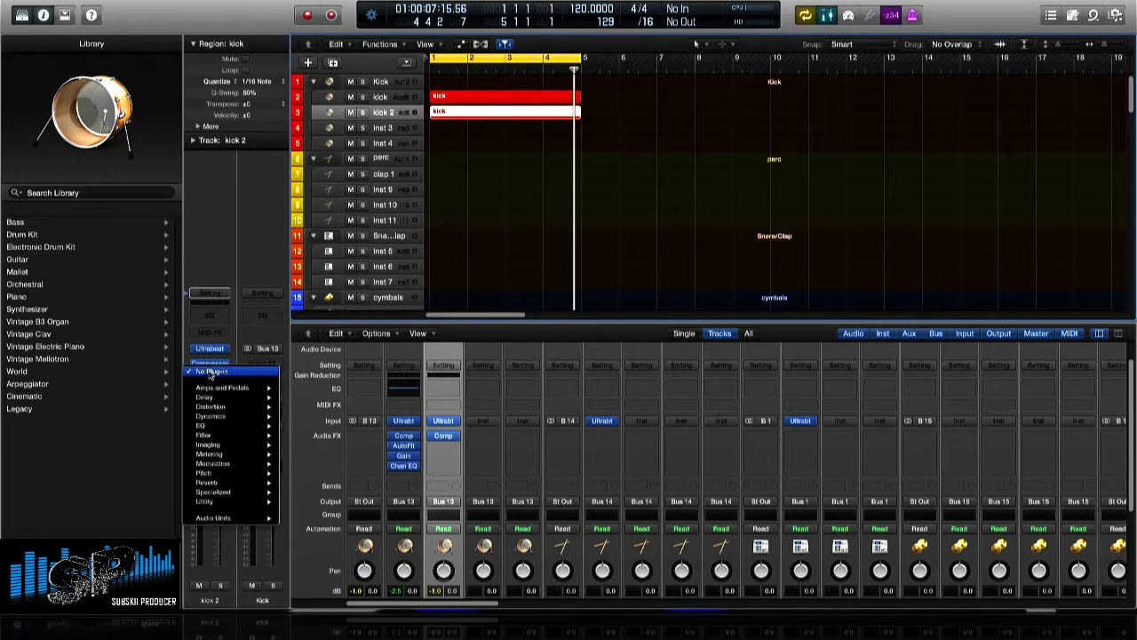
click(324, 434)
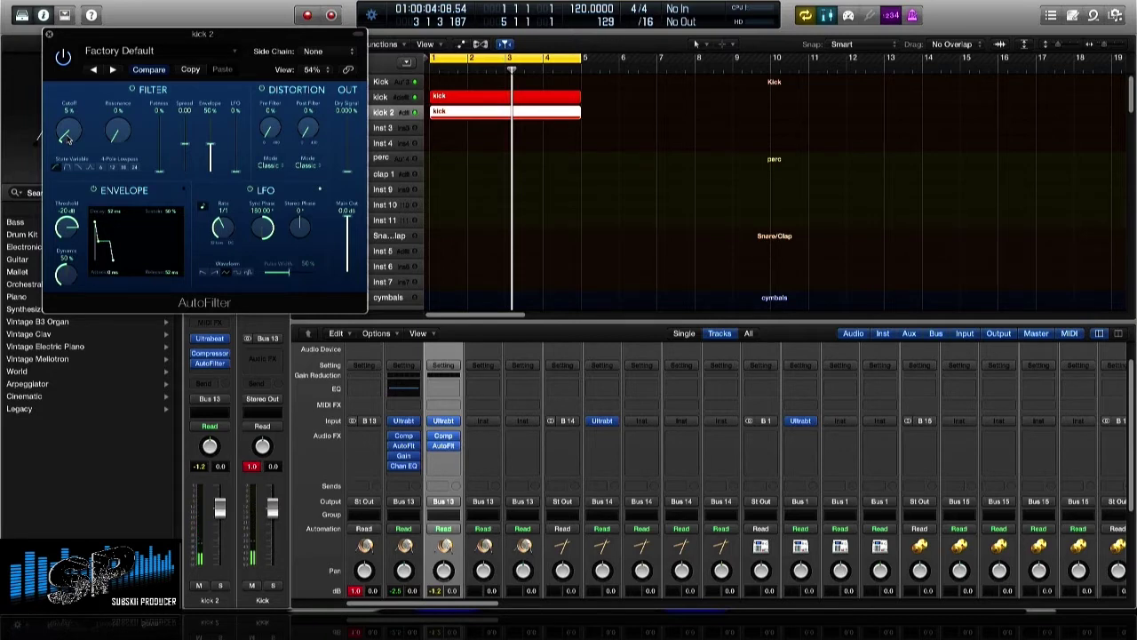
Shape kick 2's AutoFilter during playback, with cutoff at 18% and resonance at 22%, and close it
key(space)
mouse_move(68, 139)
mouse_down()
mouse_move(68, 113)
mouse_move(69, 135)
mouse_up()
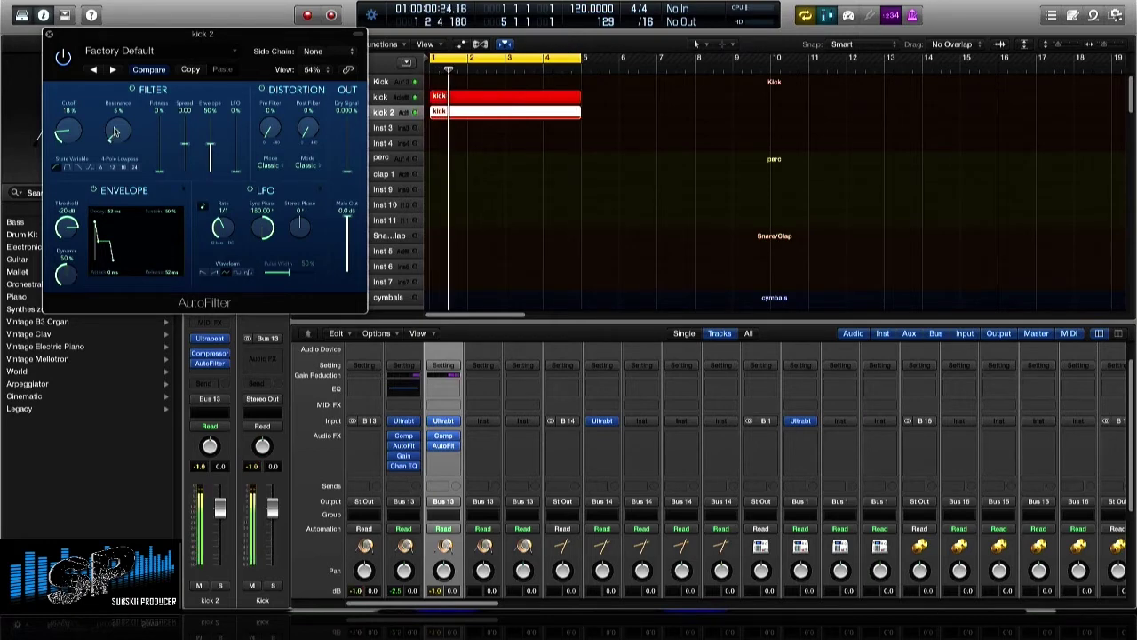
drag(114, 130, 107, 105)
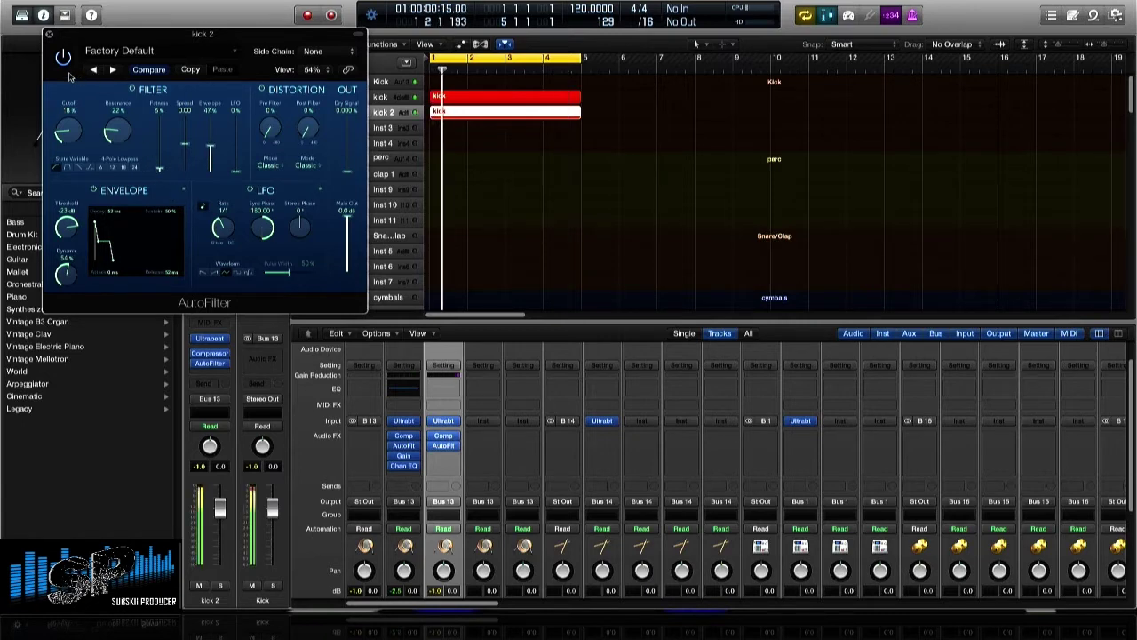
click(50, 36)
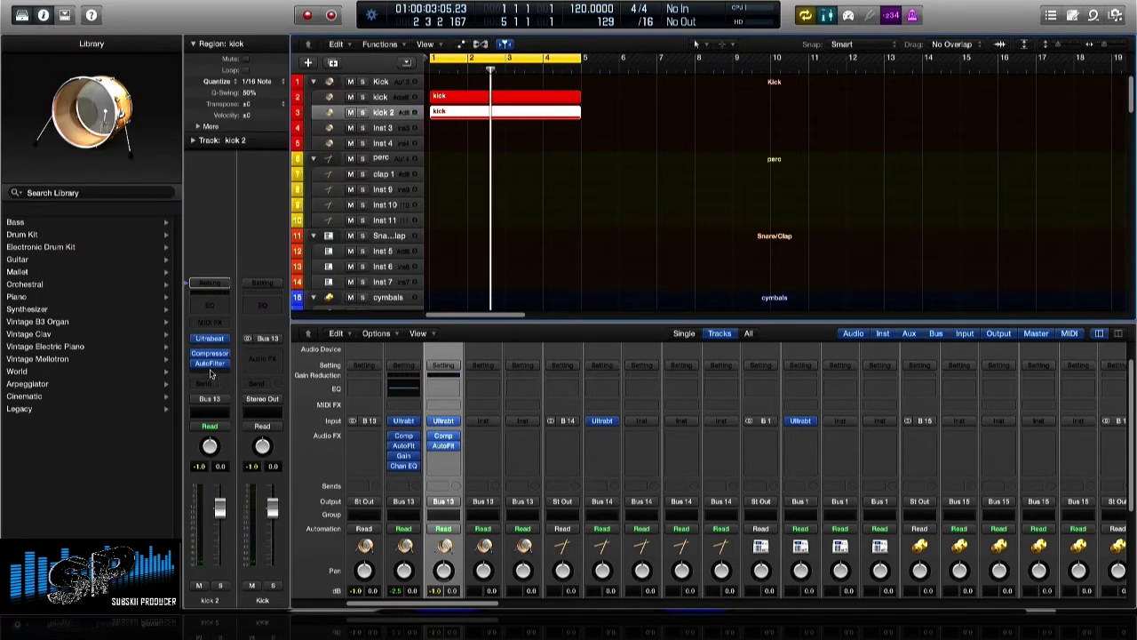
Add Gain and Channel EQ effects after the AutoFilter on kick 2 and close the Gain settings
click(211, 374)
mouse_move(225, 503)
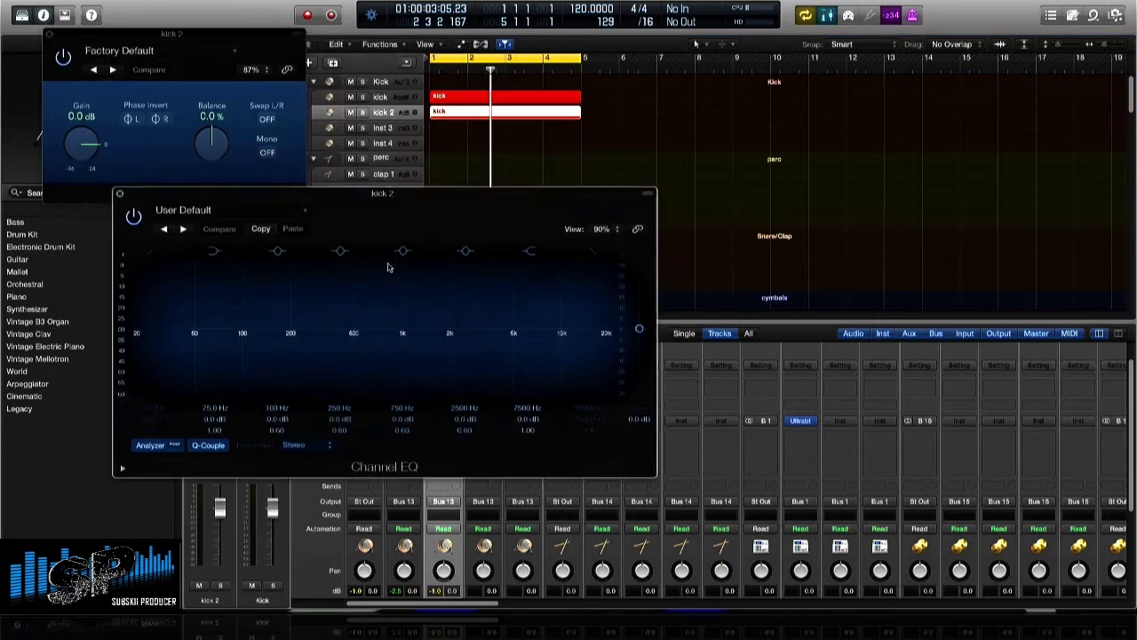
click(47, 34)
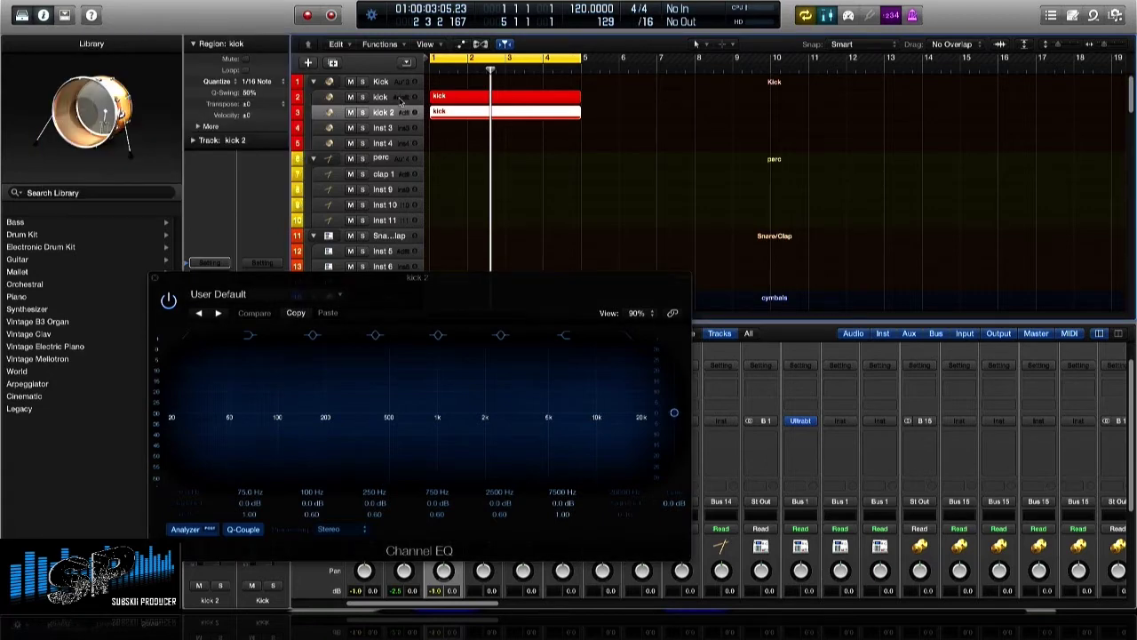
Open the kick track's Channel EQ and arrange it beside kick 2's Channel EQ
click(399, 100)
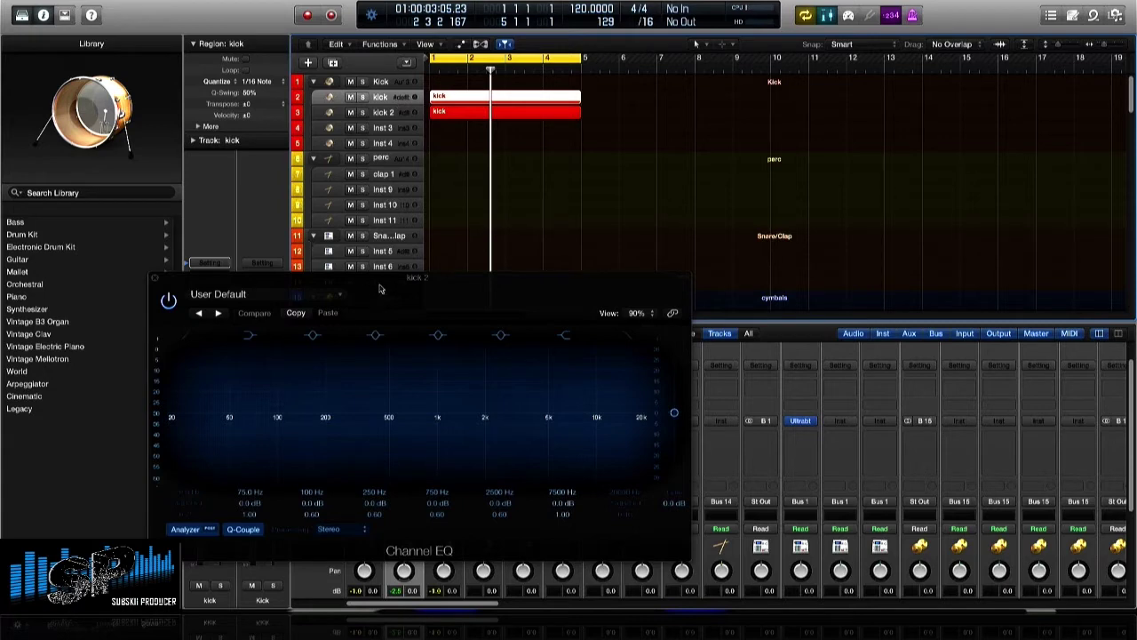
drag(374, 287, 727, 202)
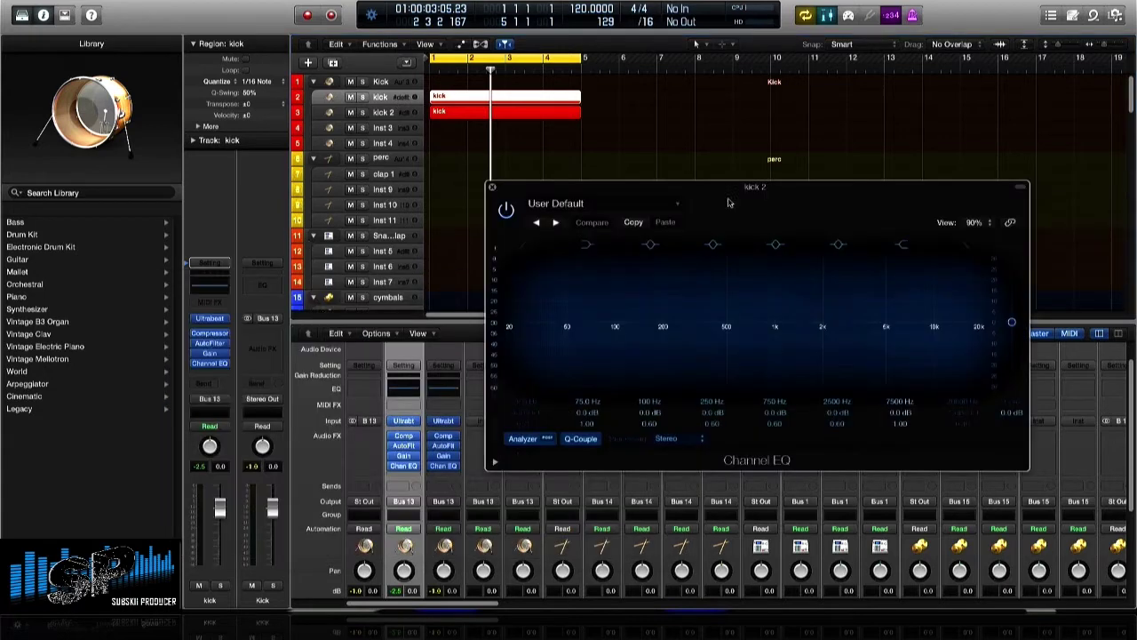
click(210, 285)
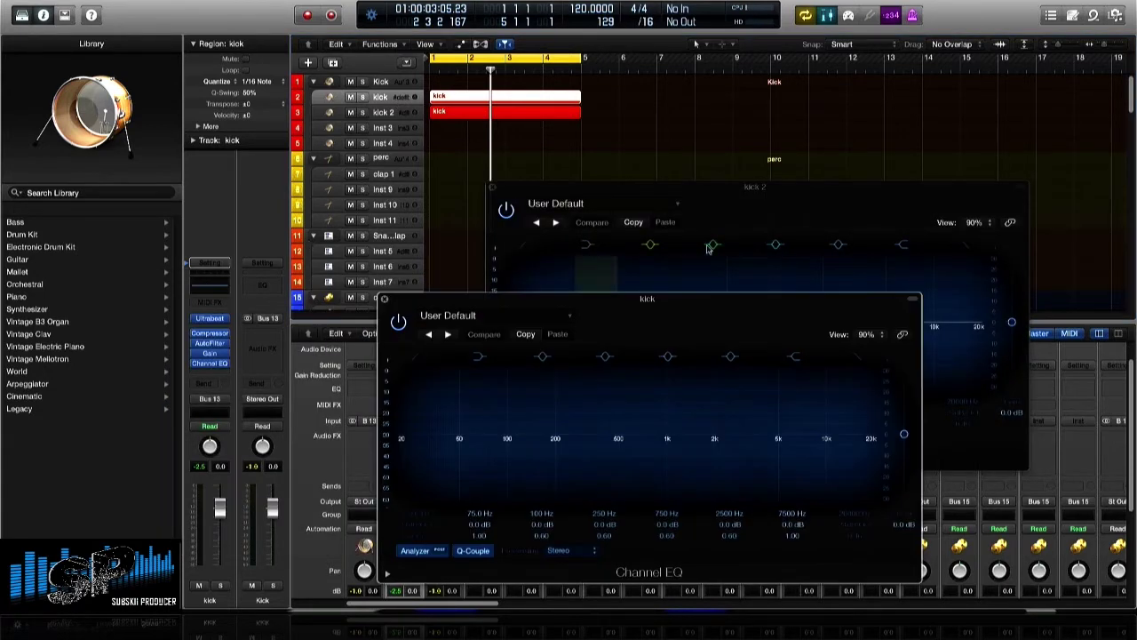
drag(676, 300, 471, 315)
Enable a high-cut filter at about 98 Hz on the kick track's Channel EQ and audition it
click(668, 457)
drag(673, 459, 313, 457)
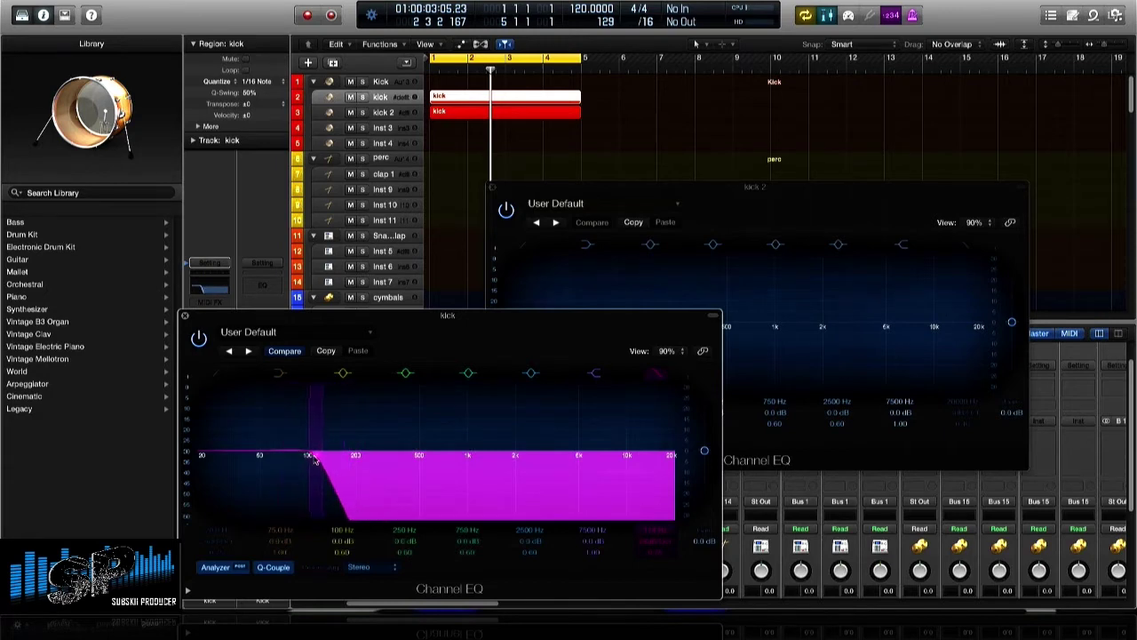
key(space)
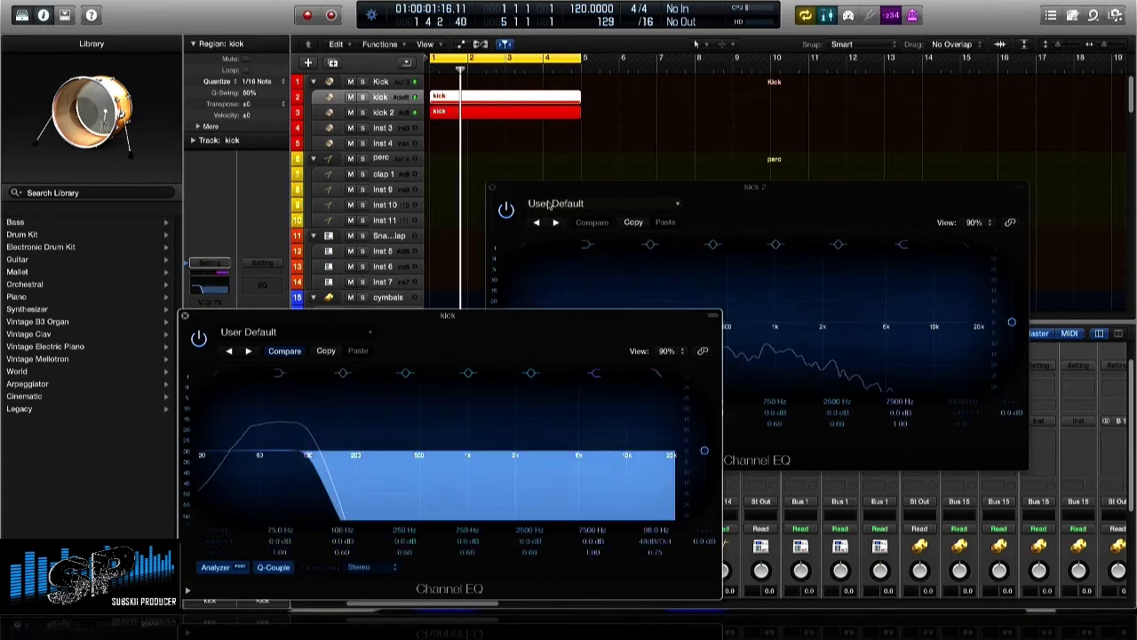
Enable the low-cut filter on kick 2's Channel EQ and raise its cutoff to about 100 Hz
drag(568, 188, 470, 137)
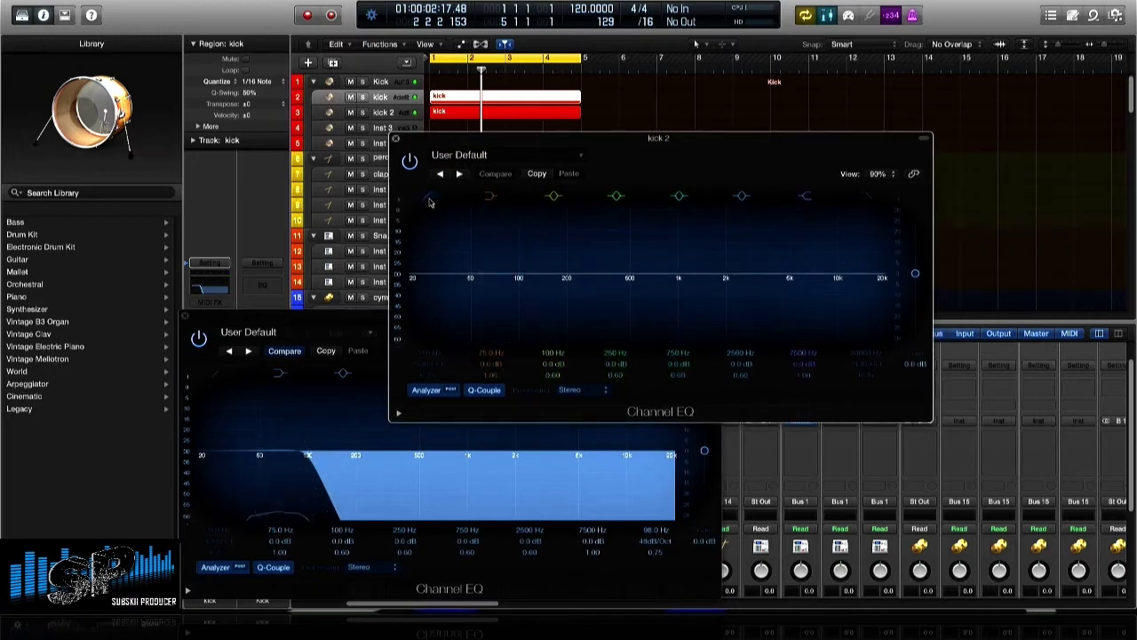
click(429, 200)
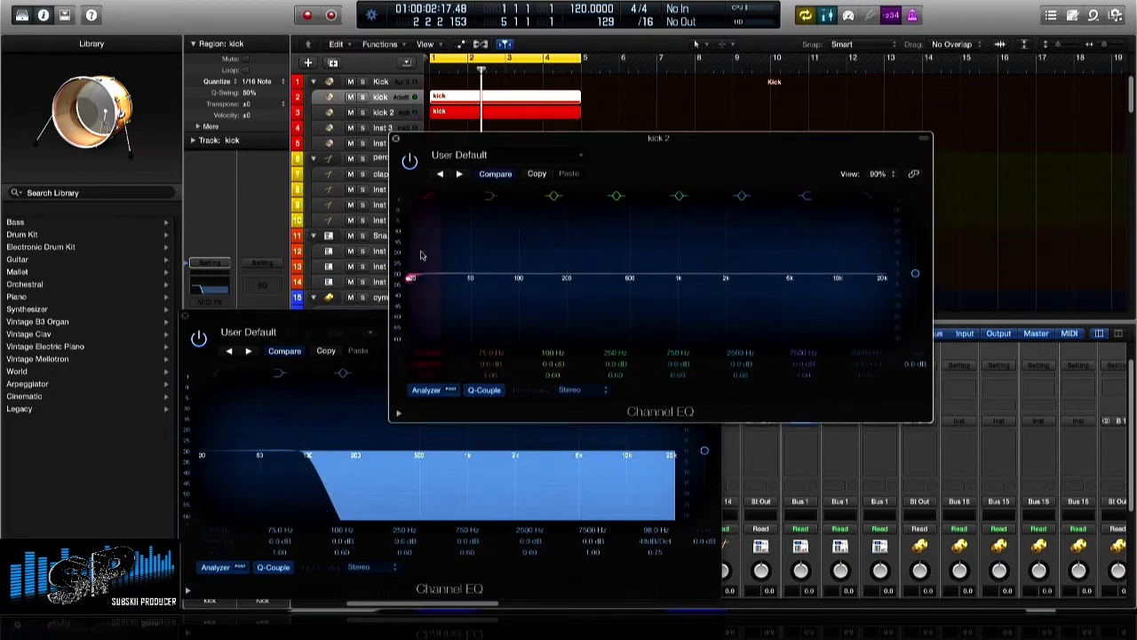
drag(411, 280, 533, 277)
key(space)
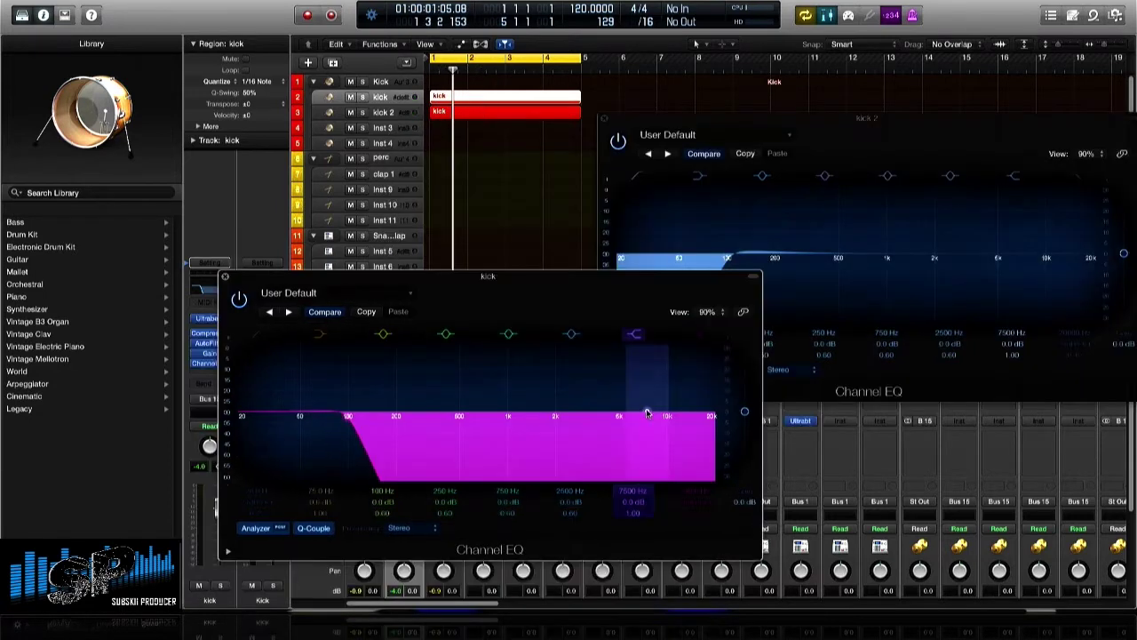
Move the kick EQ's high-shelf band to just under 100 Hz at about -3 dB and adjust its Q
drag(647, 413, 432, 412)
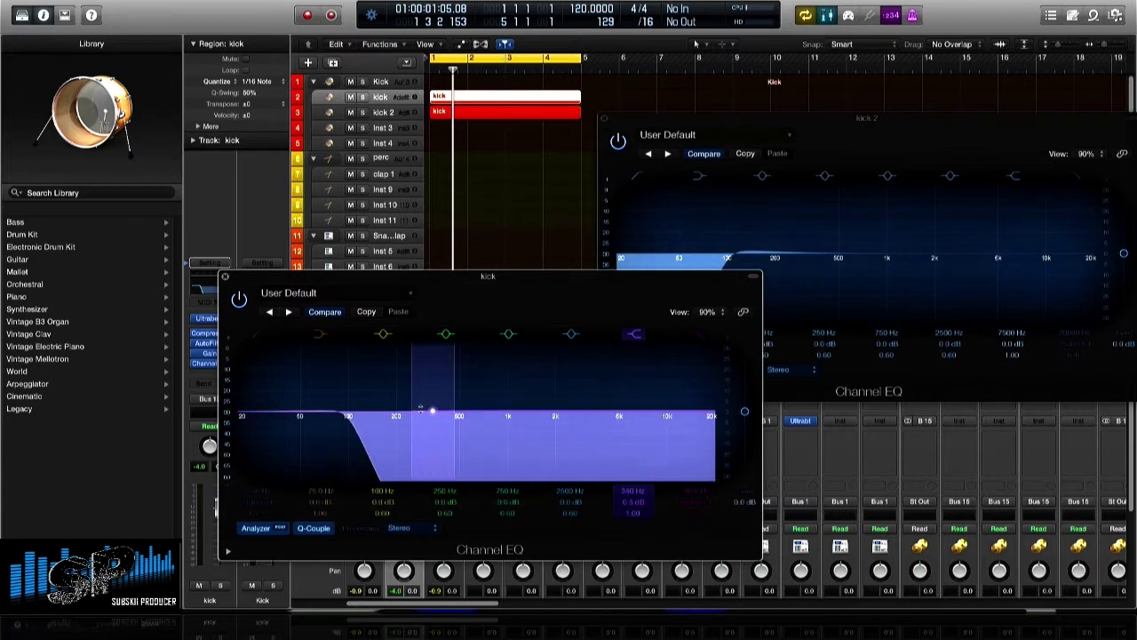
drag(434, 411, 339, 424)
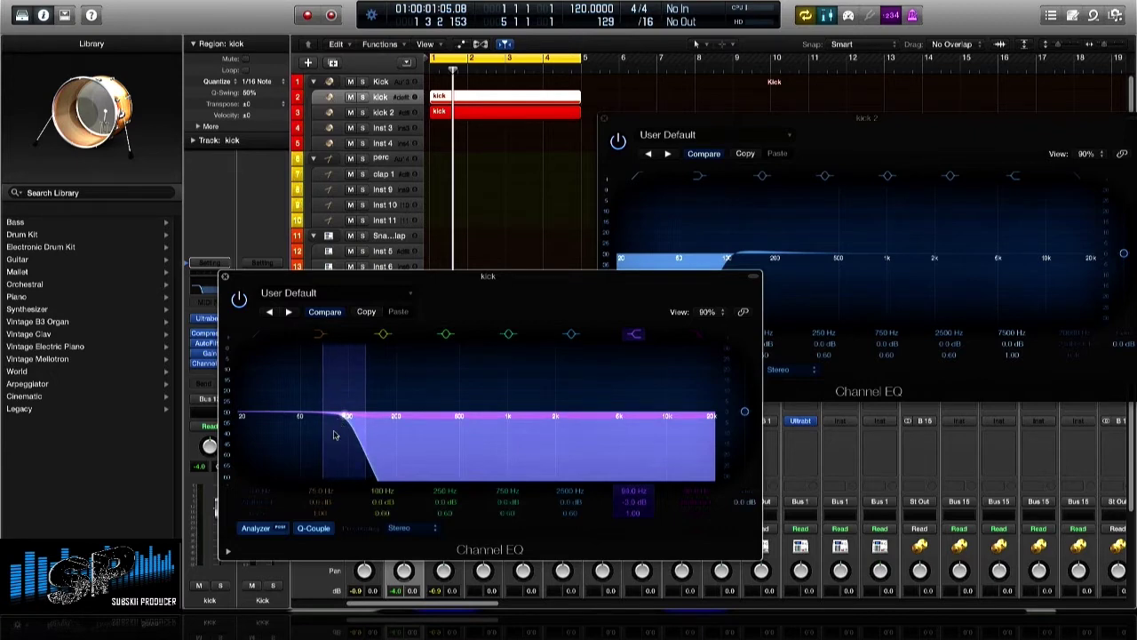
drag(321, 396, 327, 396)
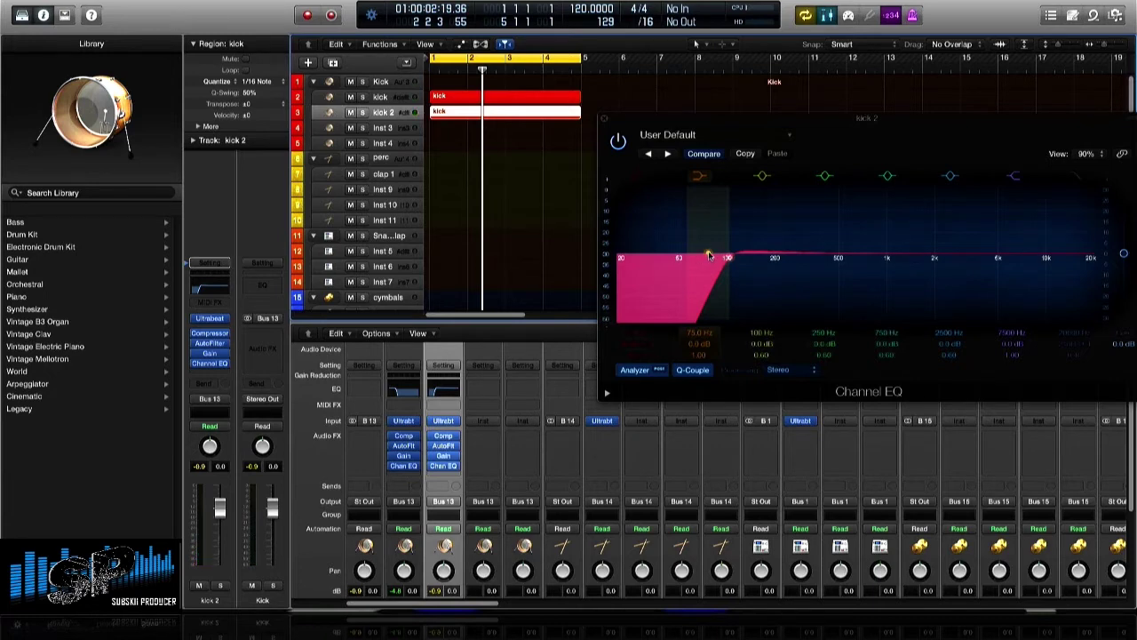
On kick 2's Channel EQ, cut the low shelf 2 dB at 85 Hz and boost the 250 Hz band about 3 dB near 155 Hz
drag(709, 256, 727, 258)
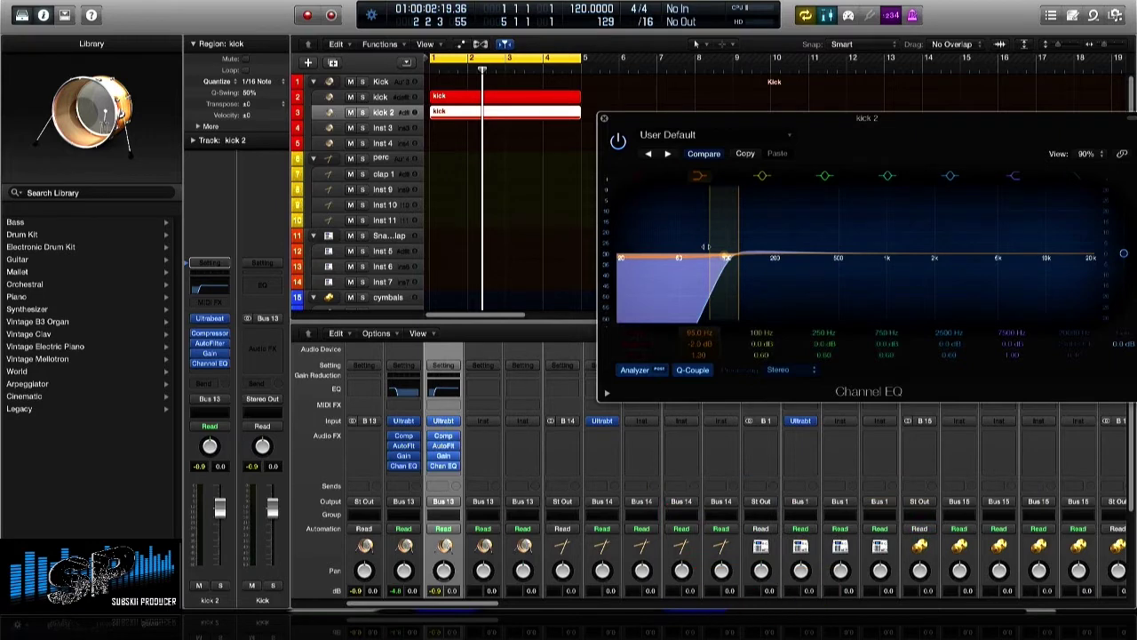
key(space)
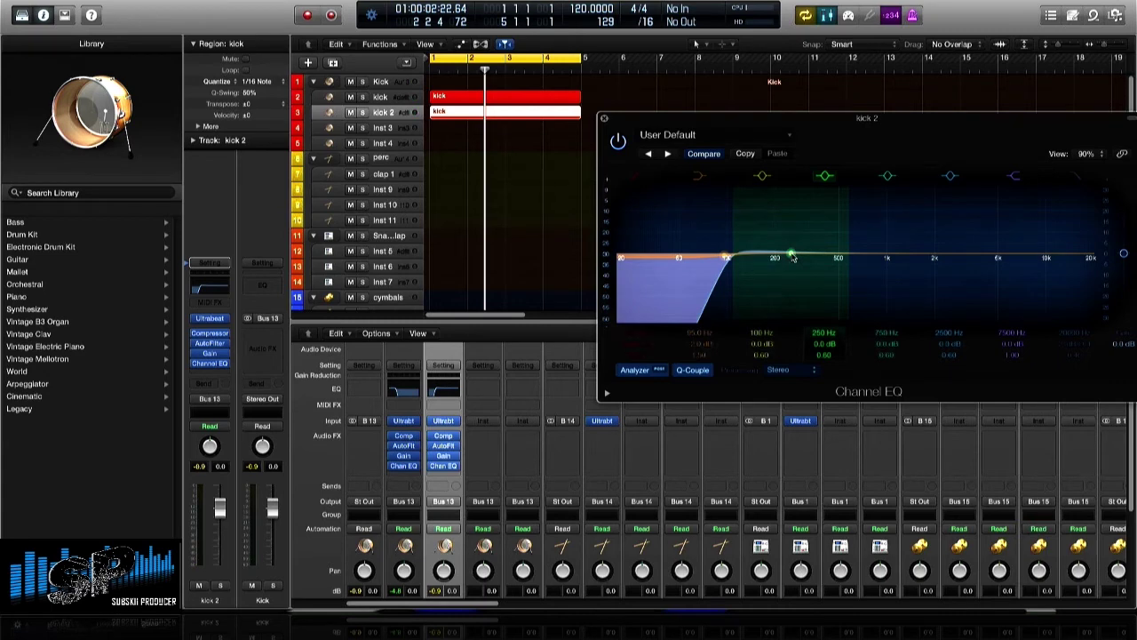
drag(778, 254, 761, 251)
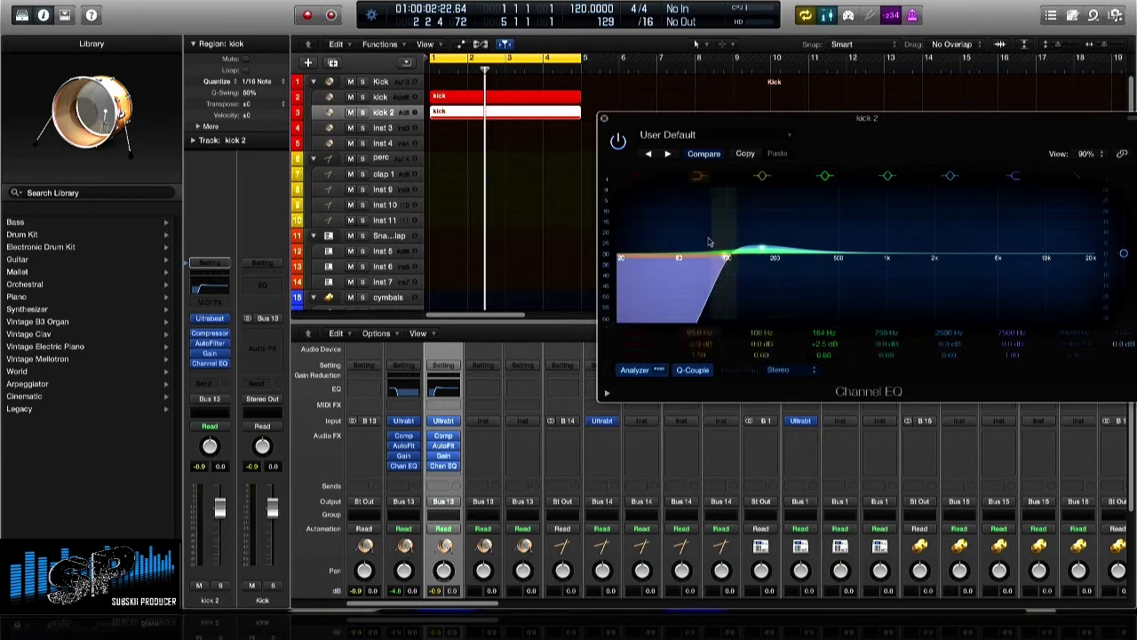
key(Return)
key(space)
drag(776, 245, 772, 251)
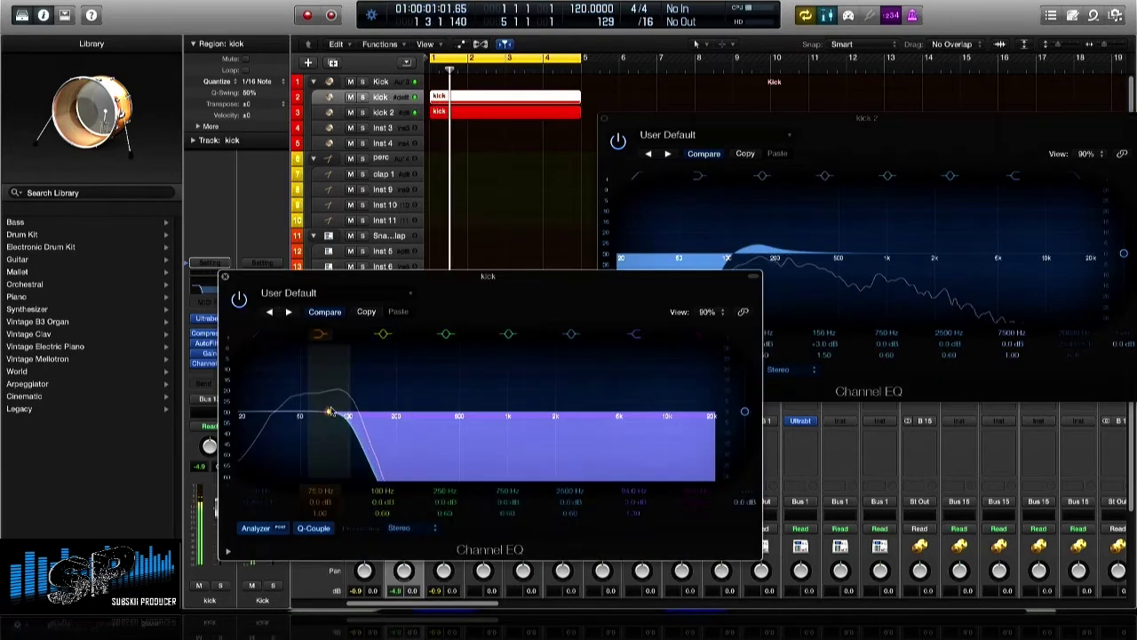
Boost the low-shelf band on the kick track's Channel EQ and shift it slightly below 75 Hz
drag(330, 412, 315, 391)
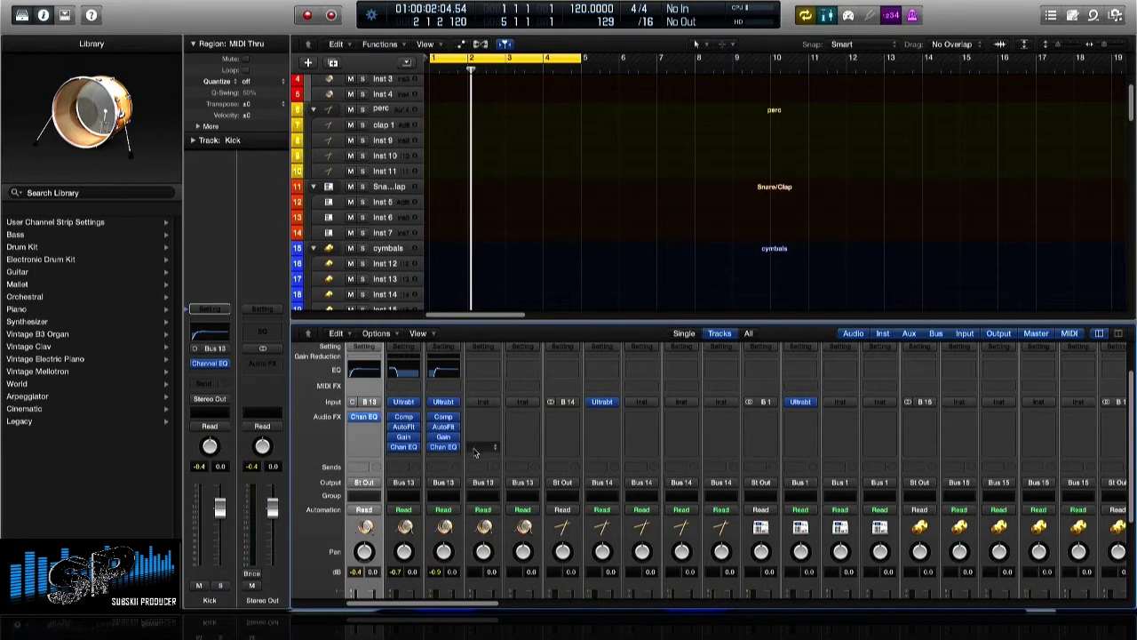
Insert a stereo Overdrive effect between the Compressor and AutoFilter on the kick channel
scroll(453, 451, down, 3)
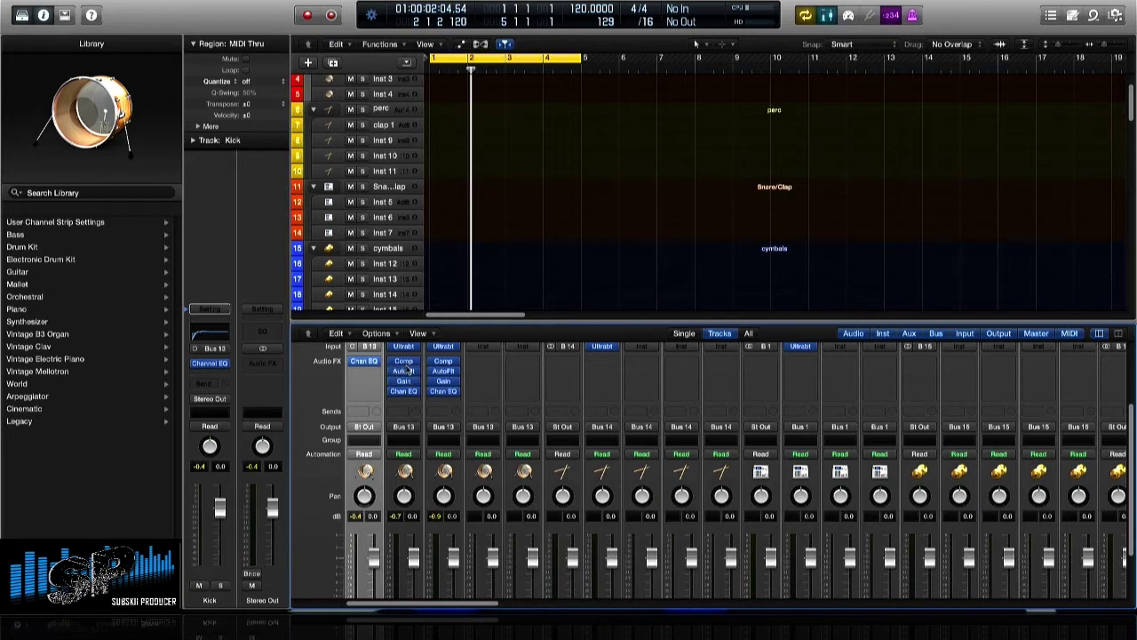
click(404, 366)
mouse_move(462, 401)
mouse_move(575, 439)
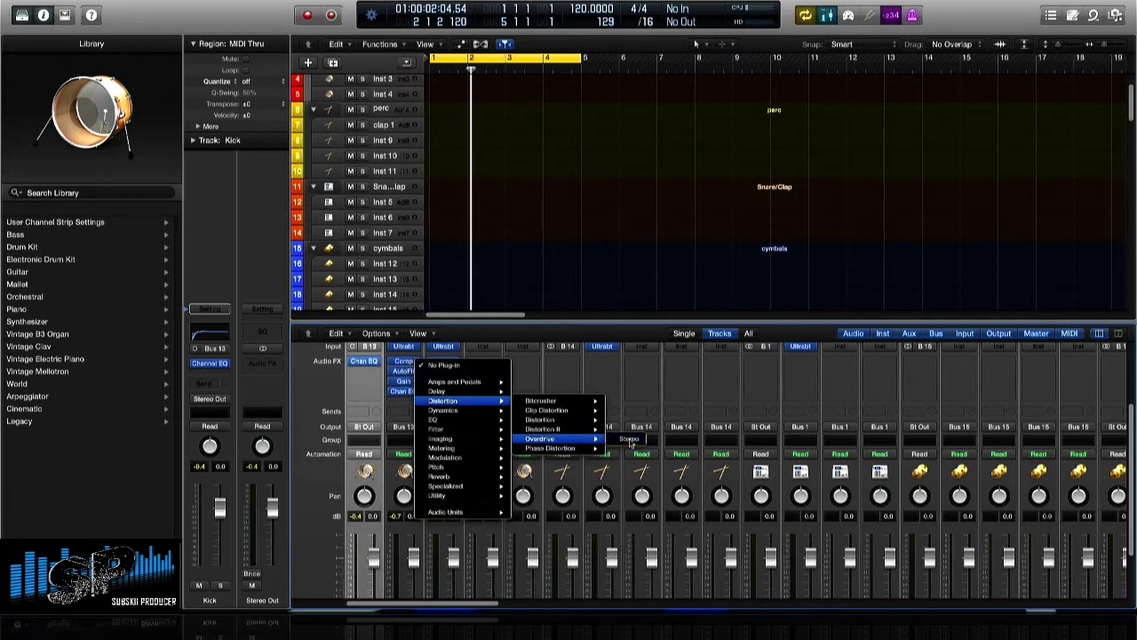
click(629, 440)
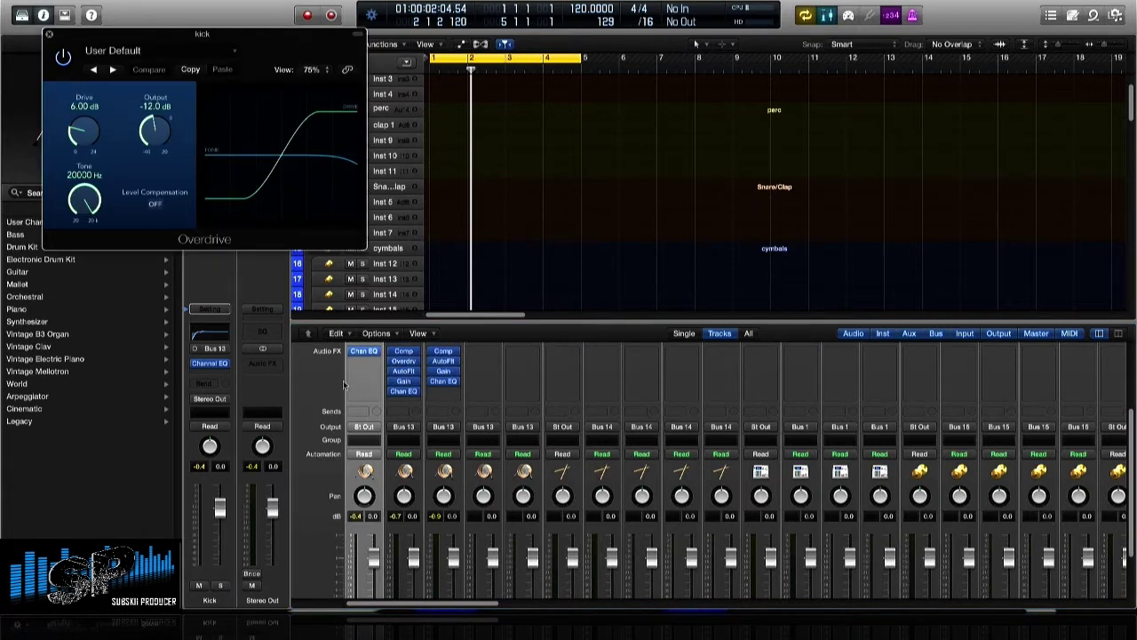
Solo the kick channel and set its Overdrive to 490 Hz tone and 9 dB drive during playback
scroll(416, 576, down, 3)
click(413, 567)
key(space)
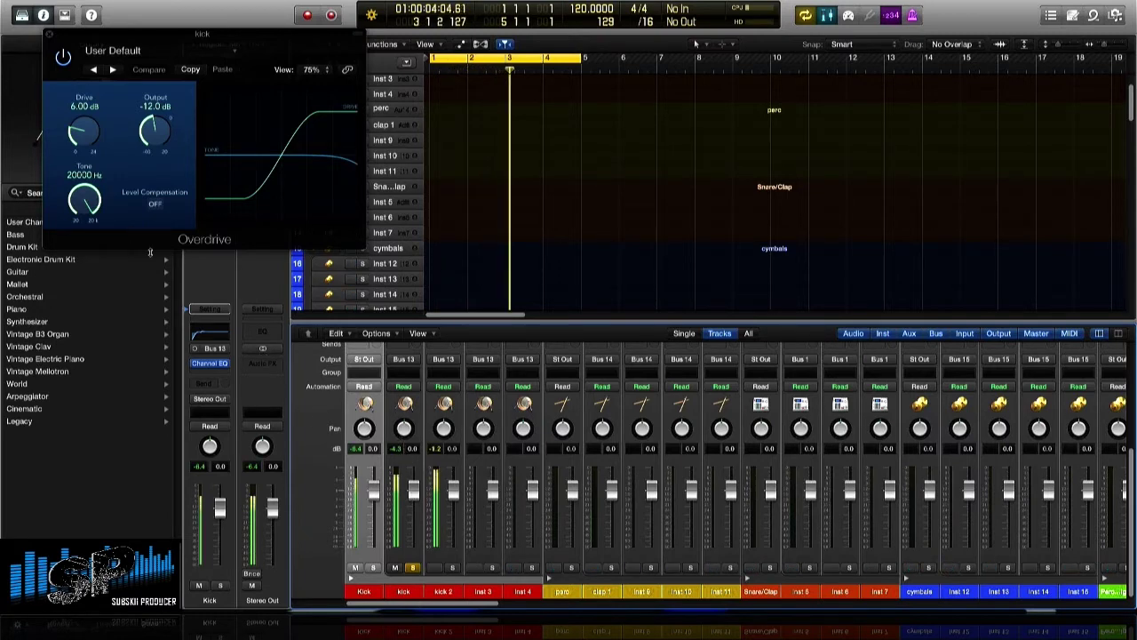
scroll(399, 423, up, 4)
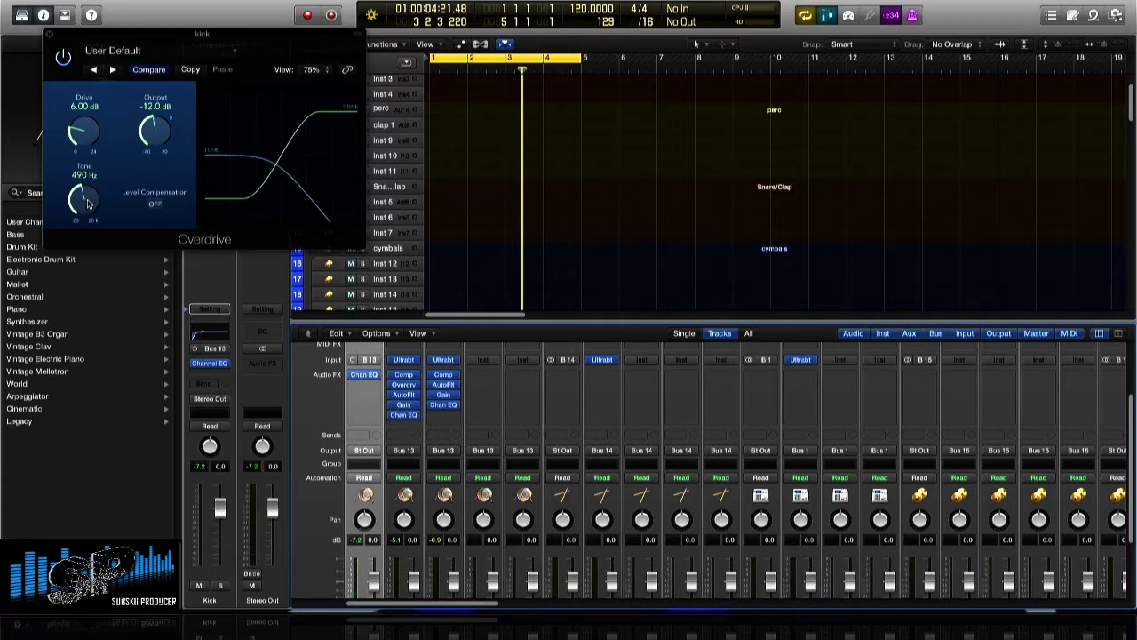
key(space)
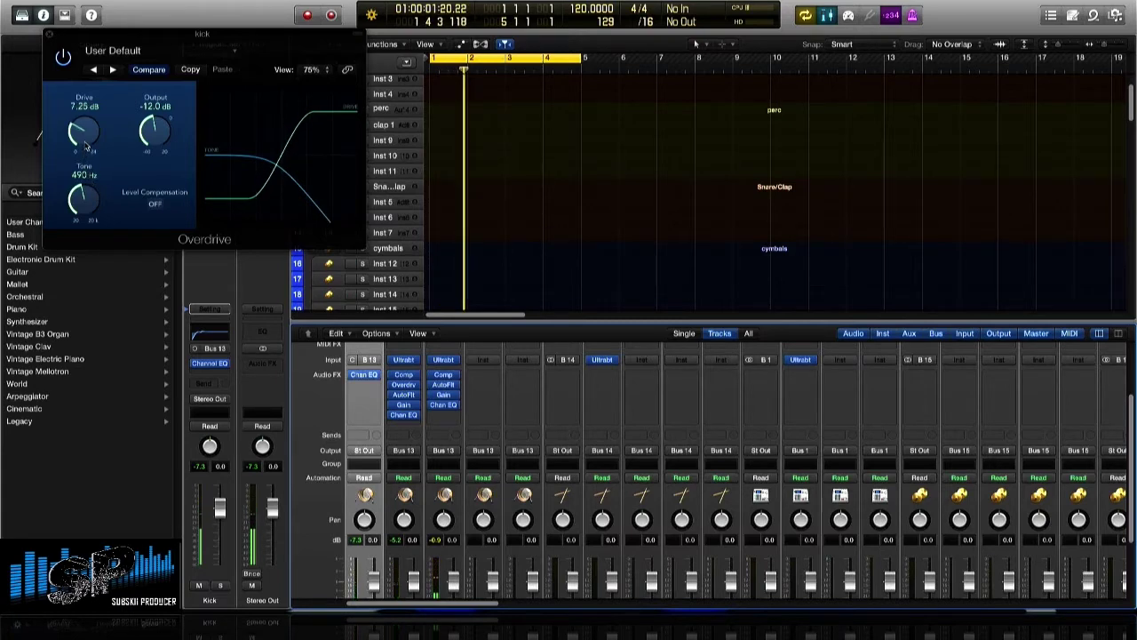
drag(86, 146, 85, 145)
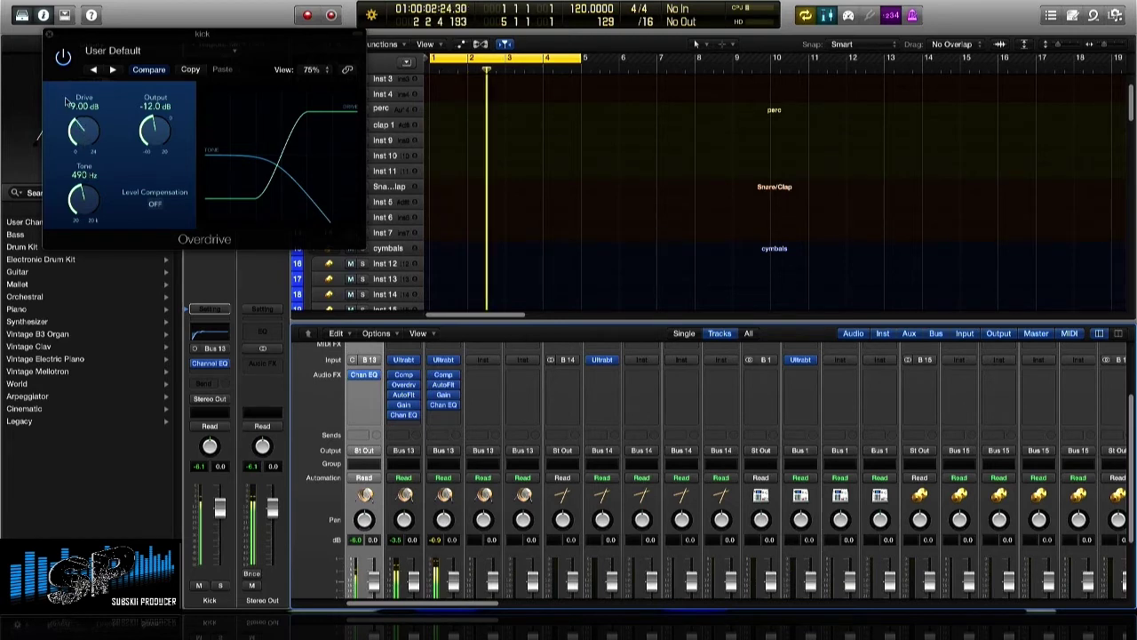
click(48, 35)
Lower the kick channel's Gain effect to -8.0 dB while auditioning it, and close its settings
click(403, 405)
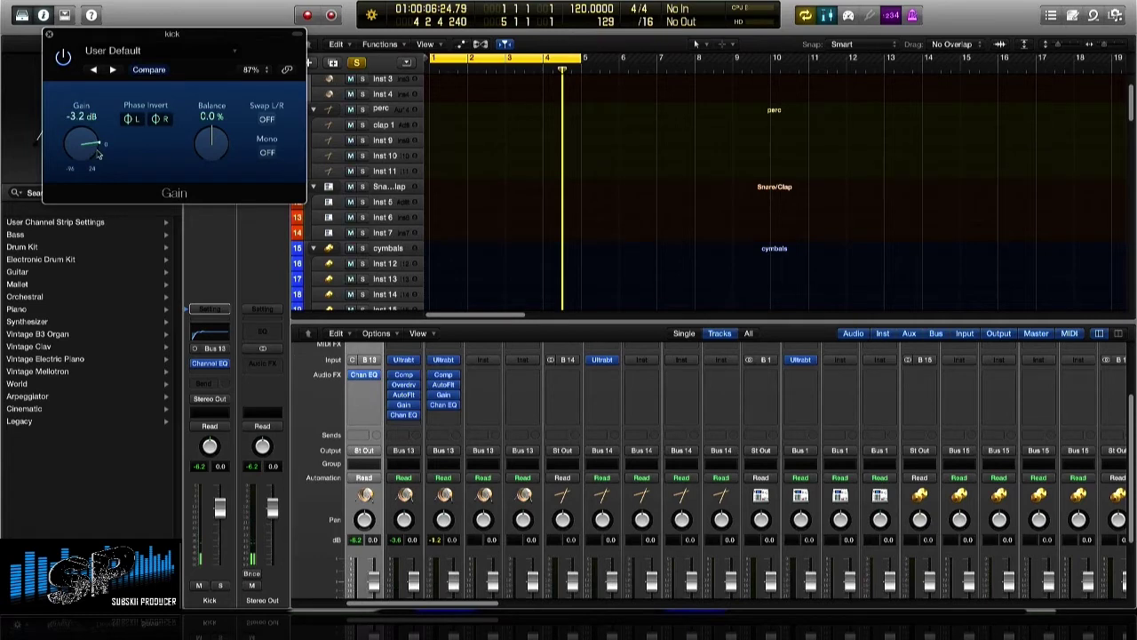
key(space)
drag(98, 152, 89, 154)
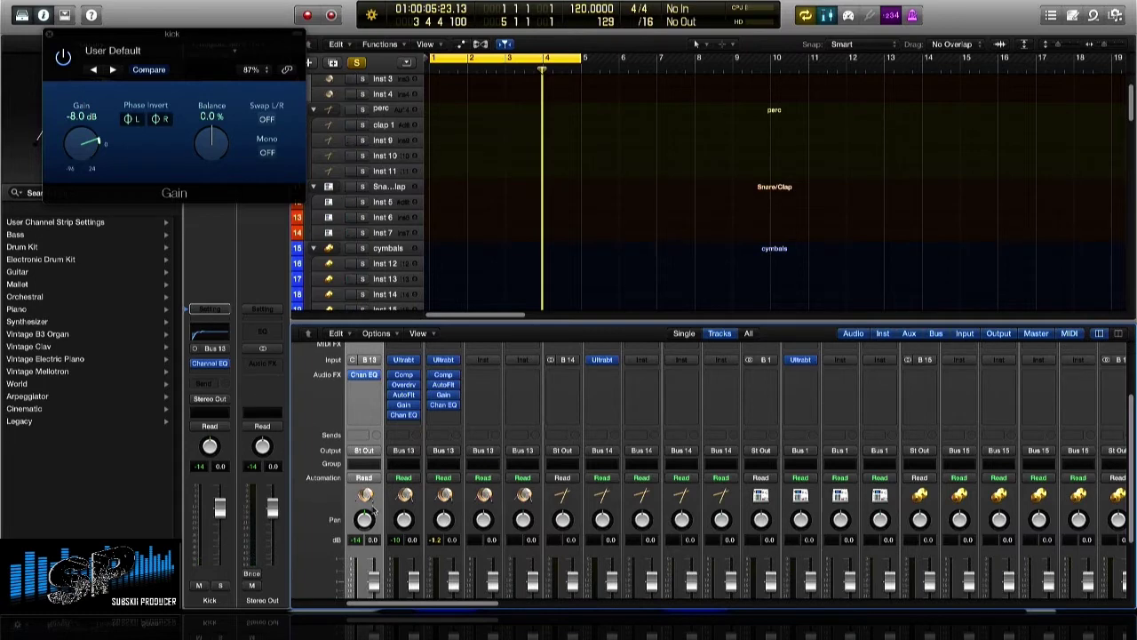
key(space)
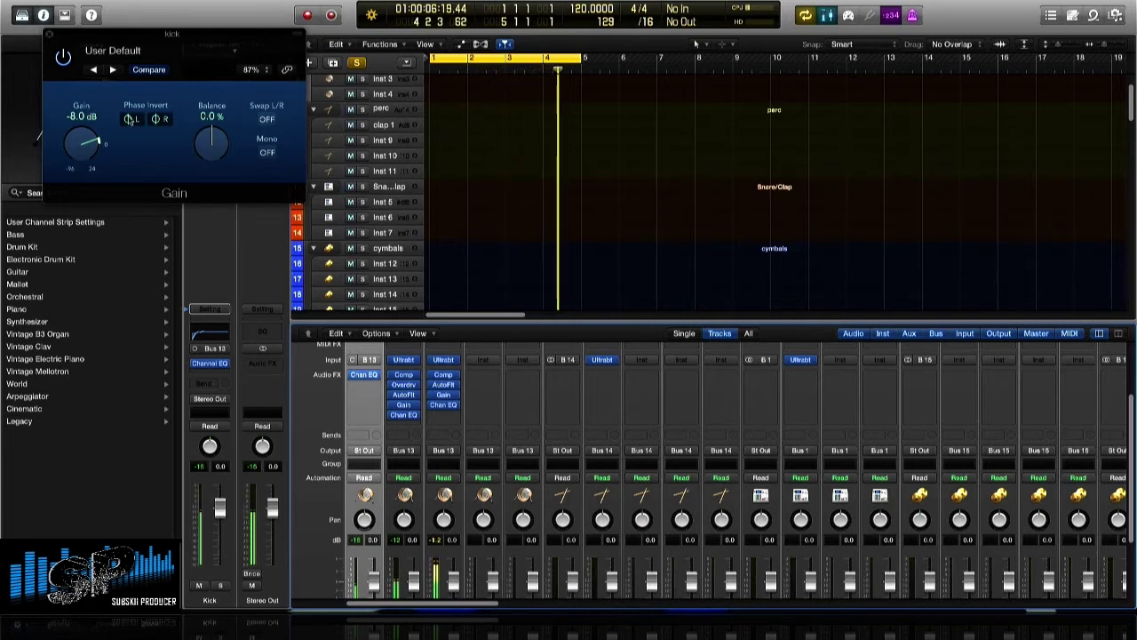
click(50, 36)
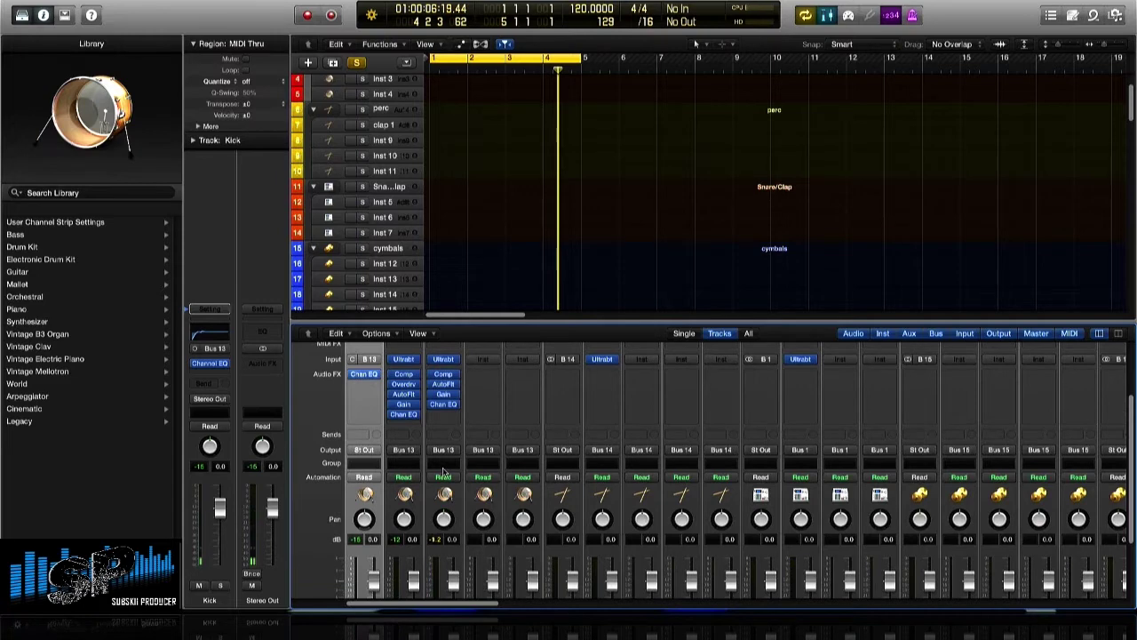
Insert an Overdrive effect between the Compressor and AutoFilter on the kick 2 channel and adjust its settings
scroll(443, 472, down, 3)
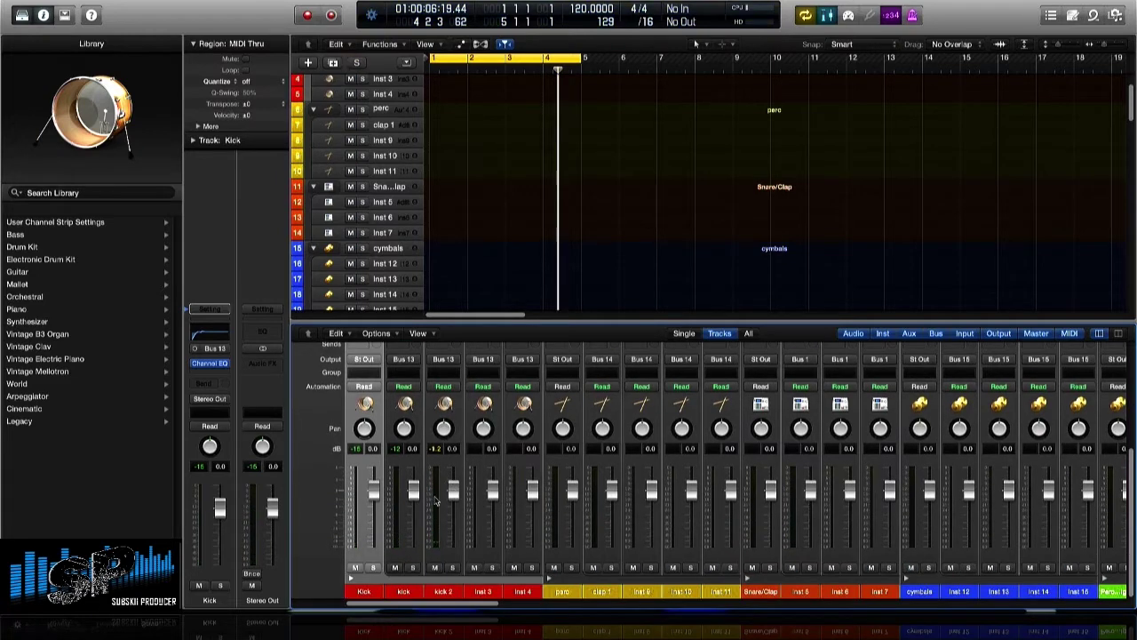
scroll(440, 462, up, 3)
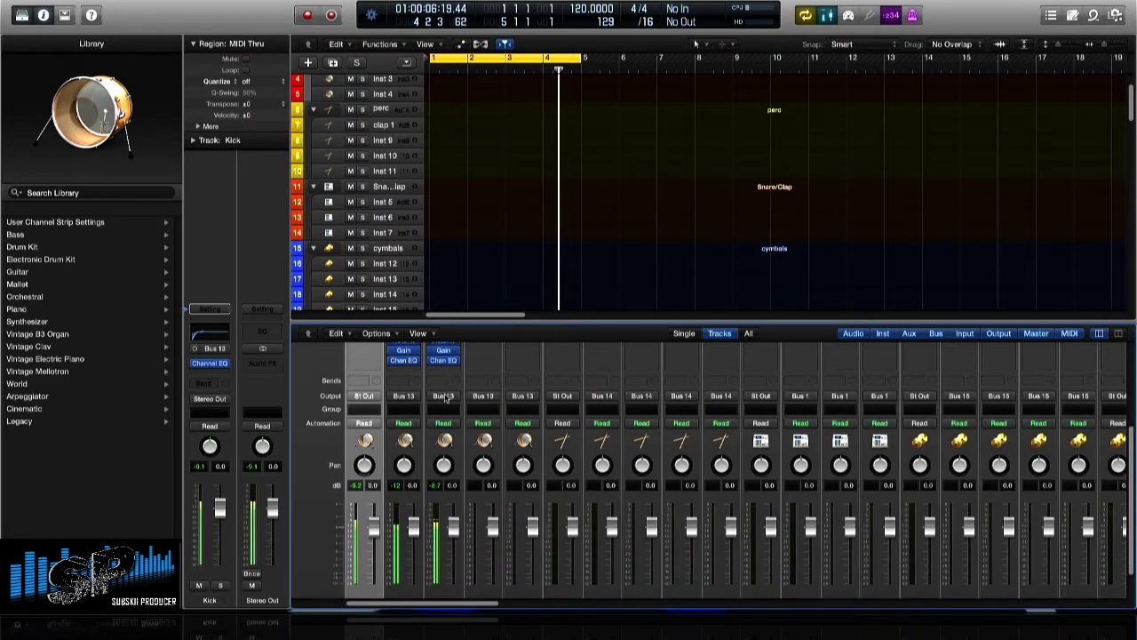
click(442, 356)
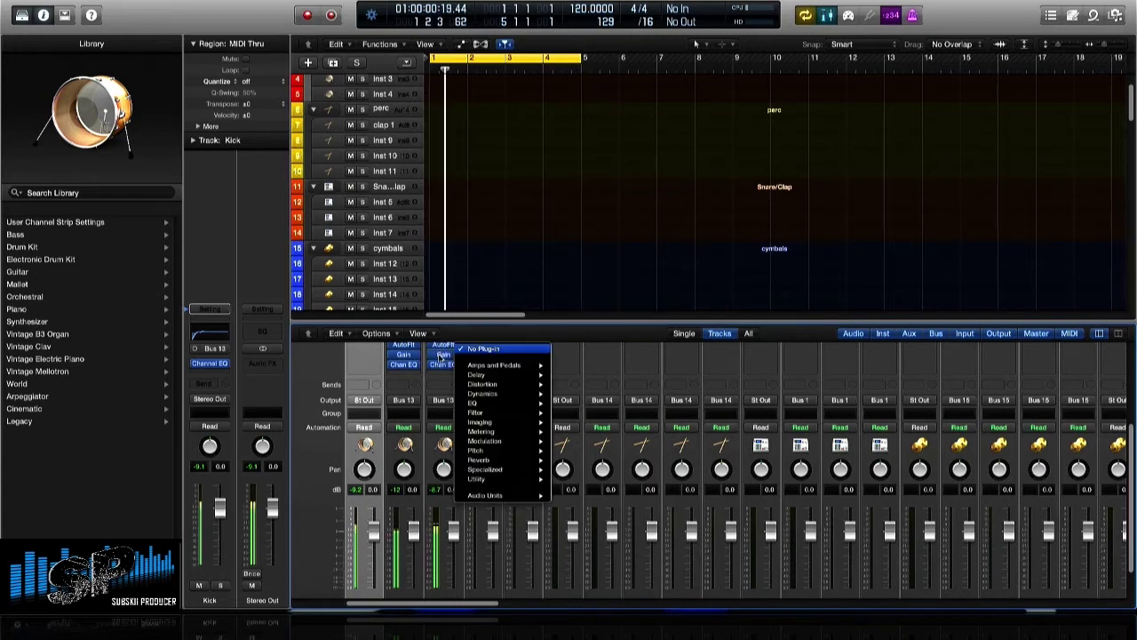
click(441, 357)
click(443, 356)
drag(73, 149, 74, 153)
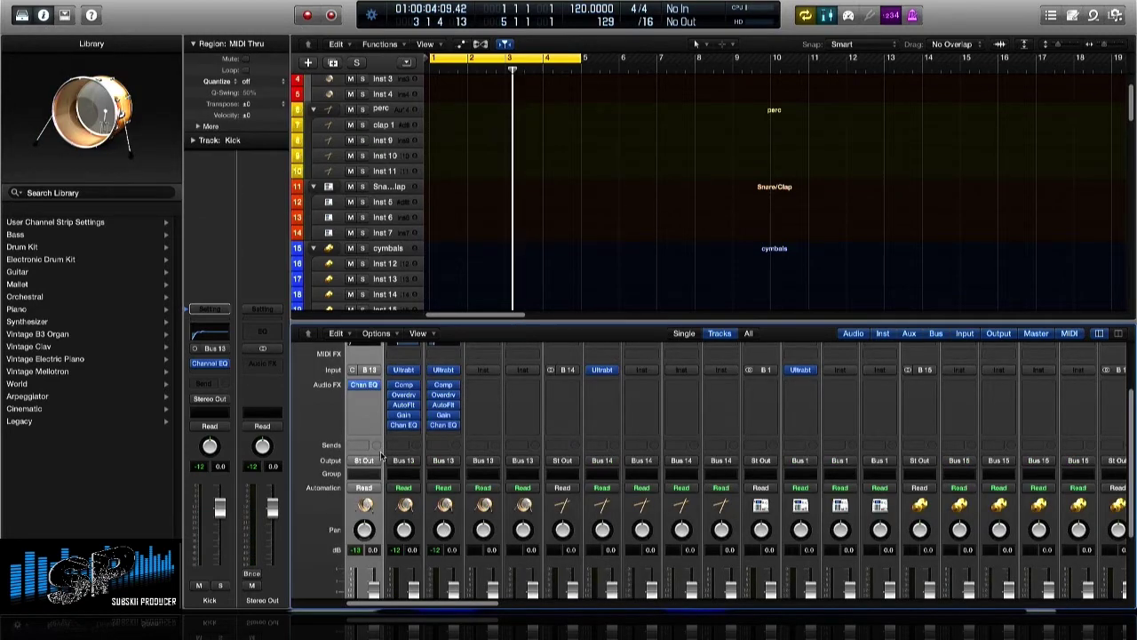
Insert a Compressor ahead of the Channel EQ on the Kick bus, with a -21 dB threshold and about 80 ms attack, auditioning both kicks
key(space)
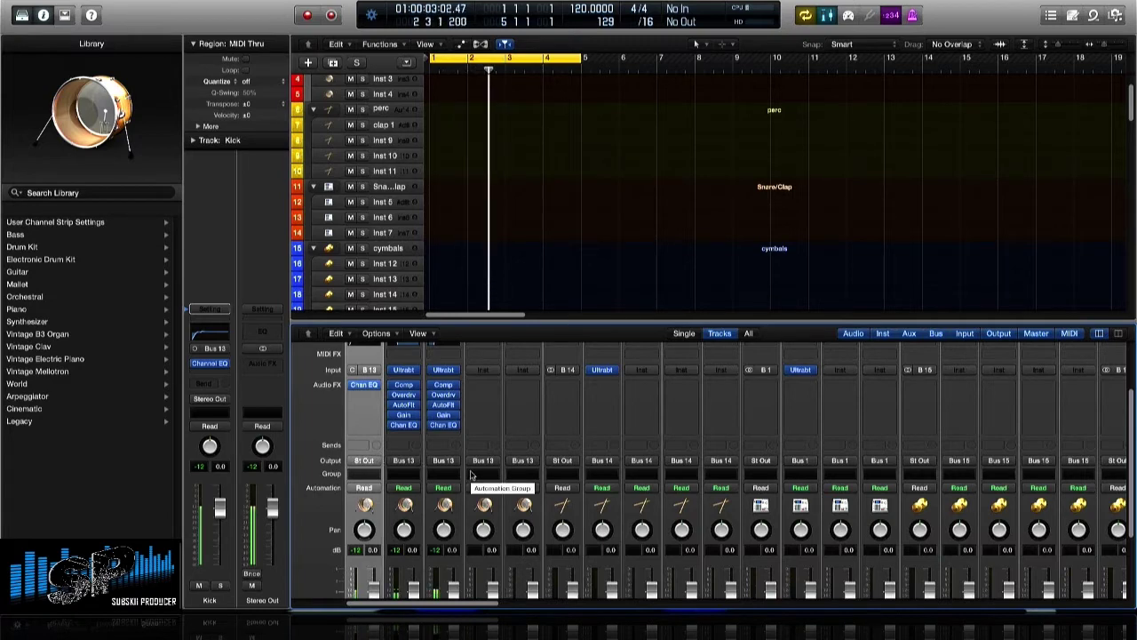
key(Return)
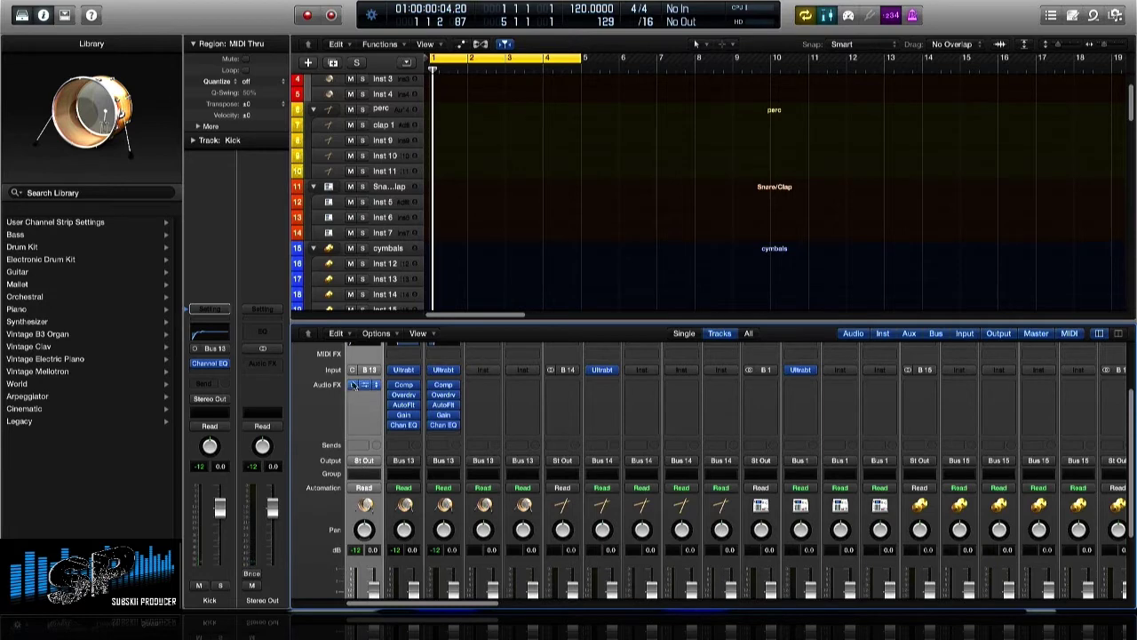
scroll(358, 382, up, 2)
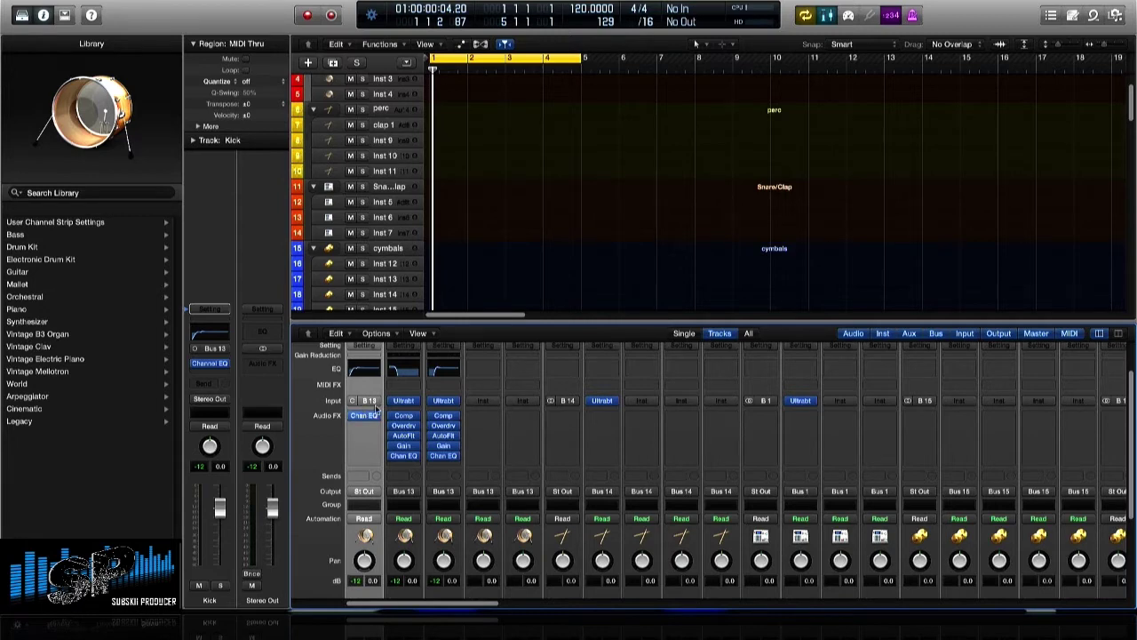
key(space)
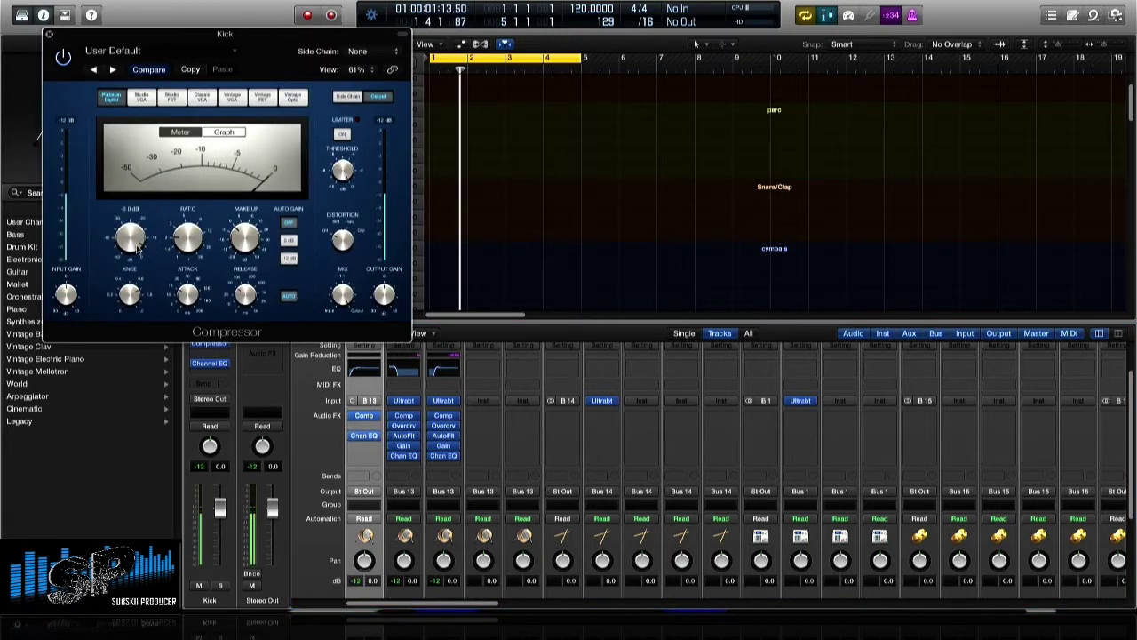
drag(137, 247, 139, 278)
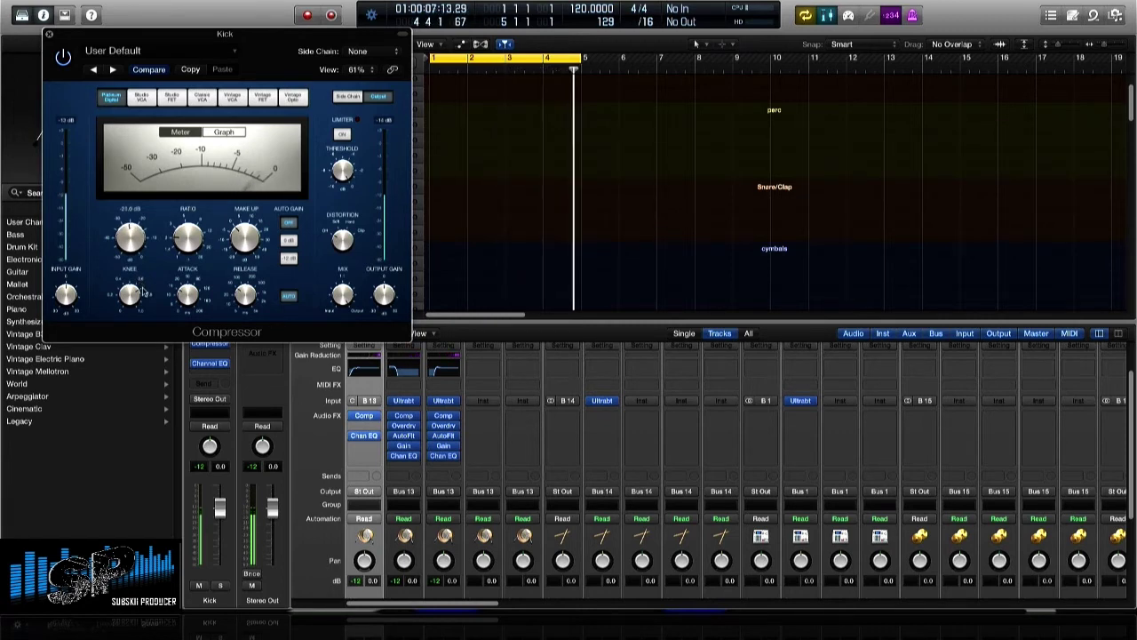
click(188, 281)
drag(189, 280, 228, 291)
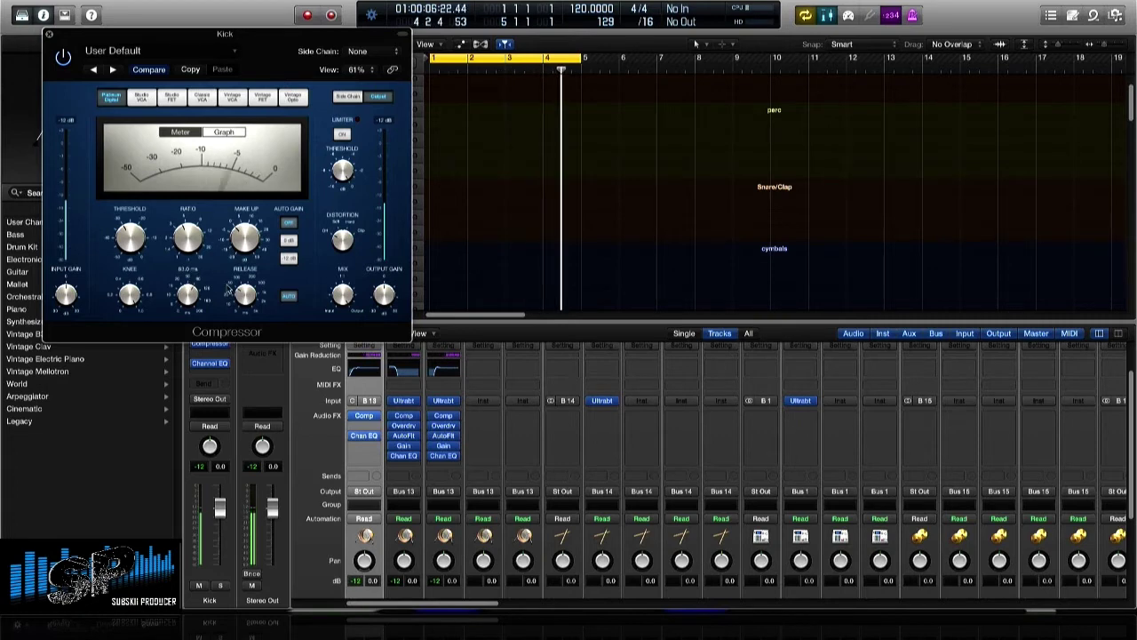
click(374, 417)
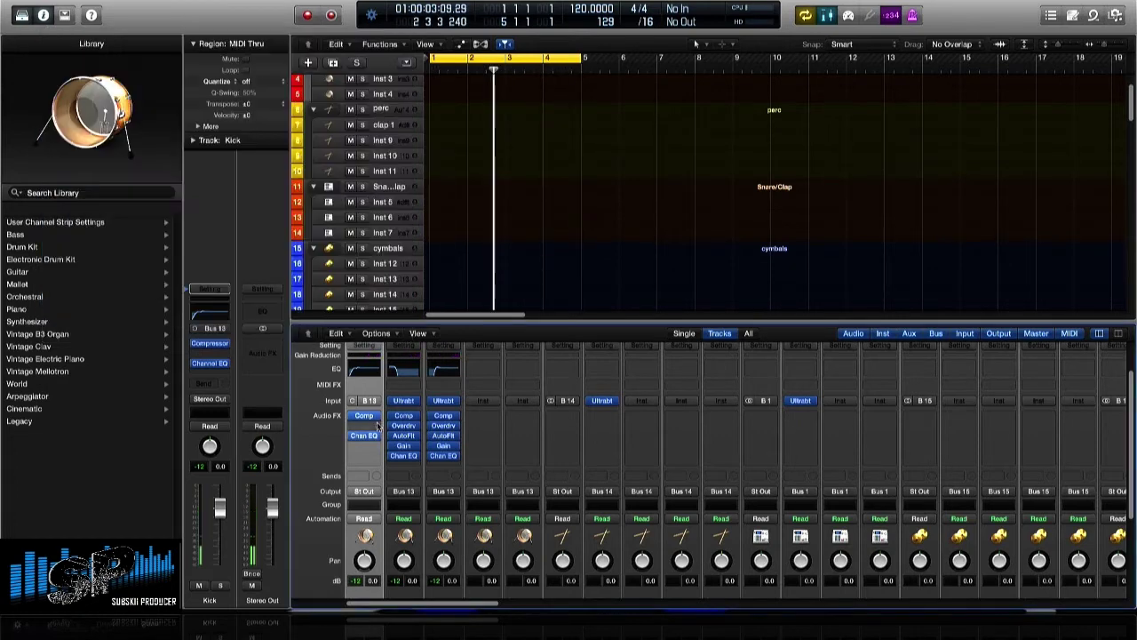
Insert a Noise Gate between the Compressor and Channel EQ on the Kick bus and set its threshold to -27 dB
click(372, 429)
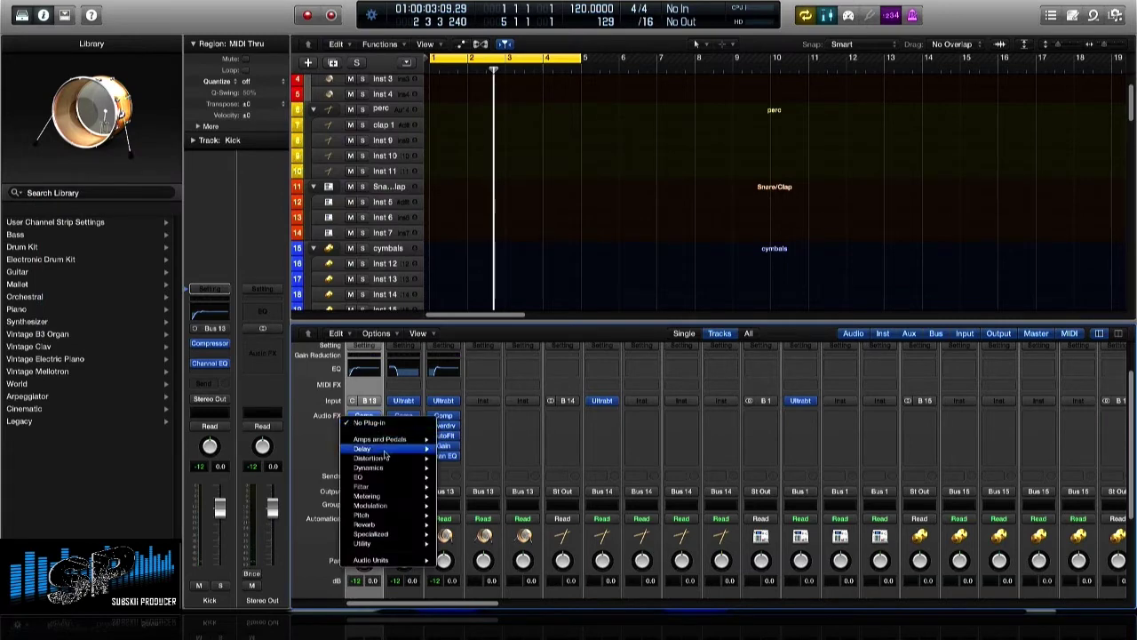
mouse_move(391, 465)
click(484, 551)
drag(66, 149, 63, 142)
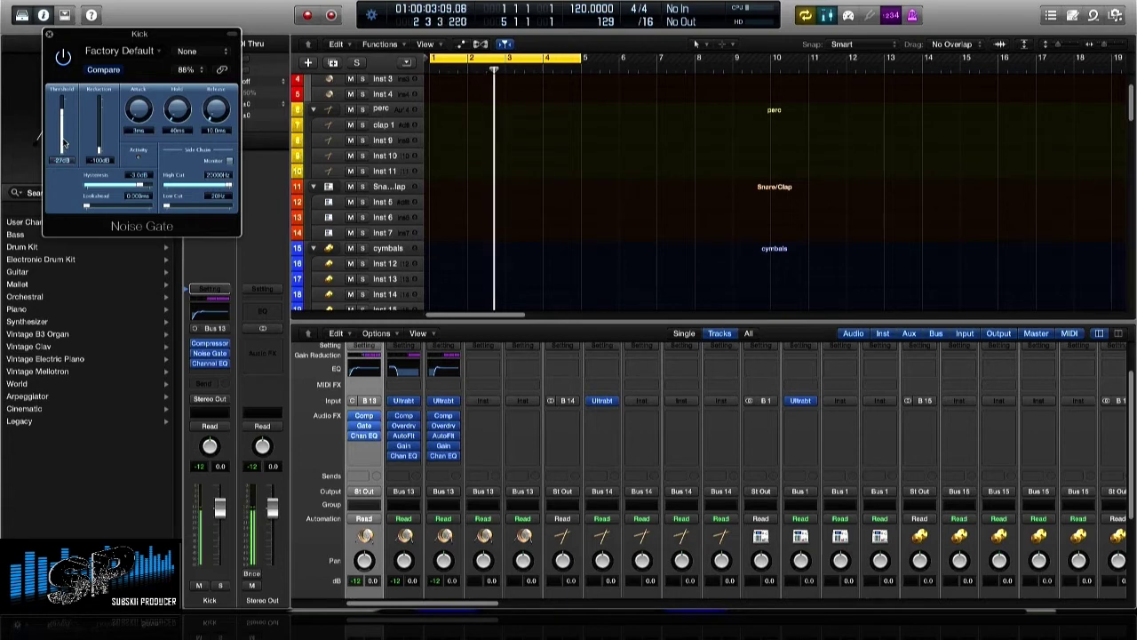
Notch the Kick bus Channel EQ around 550 Hz and move its high-shelf band down in frequency
click(210, 363)
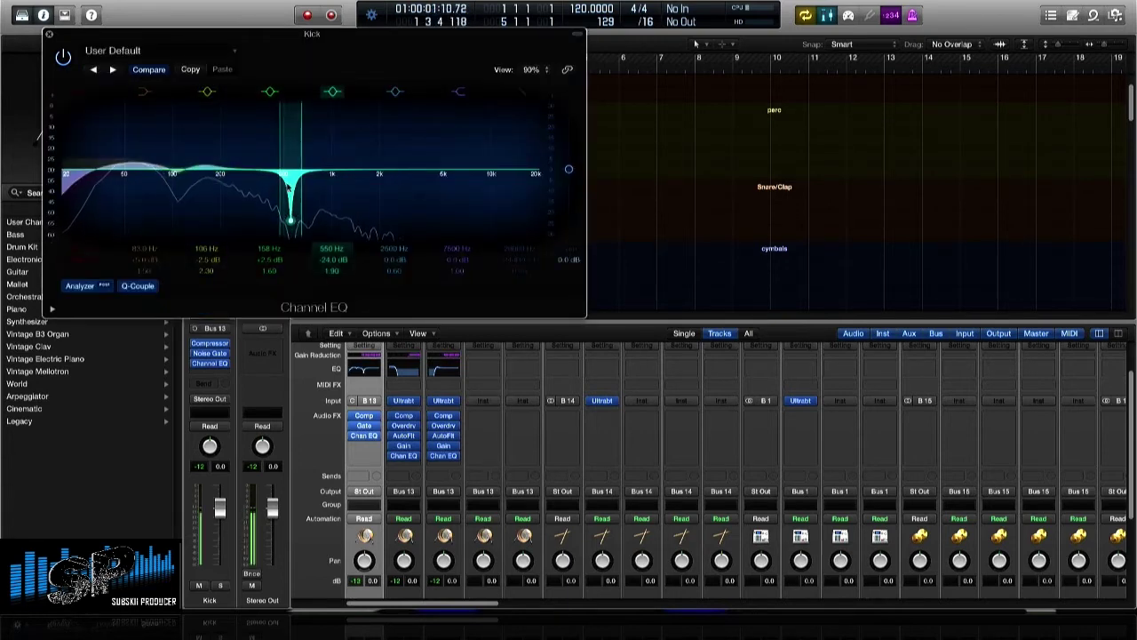
drag(469, 169, 349, 160)
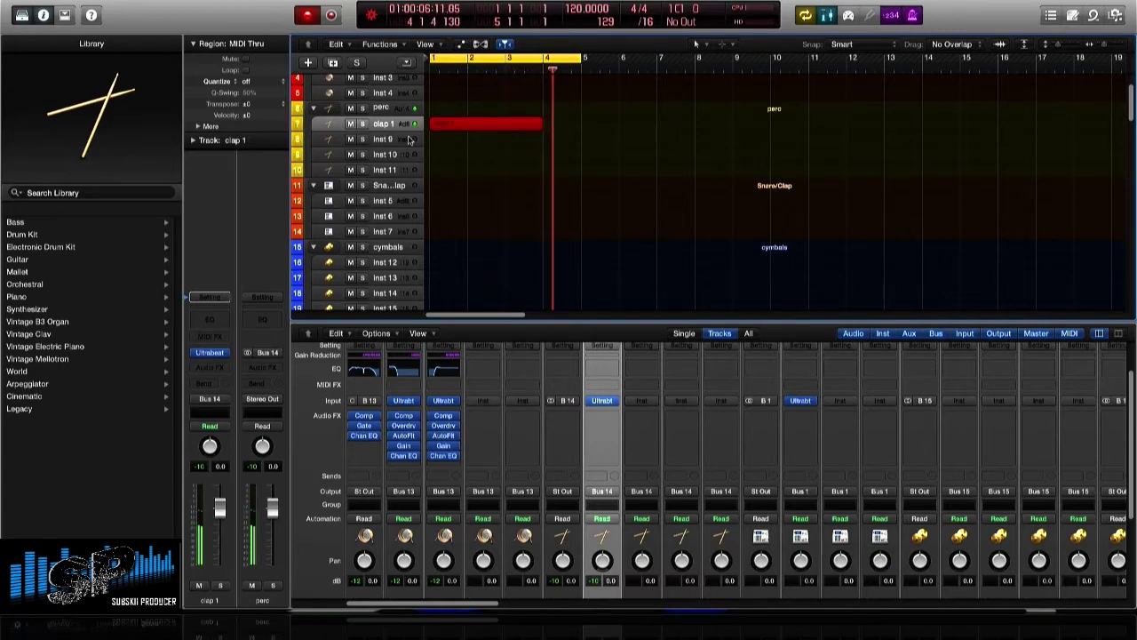
Finish recording the four-bar clap 1 region and open it in the Piano Roll
key(space)
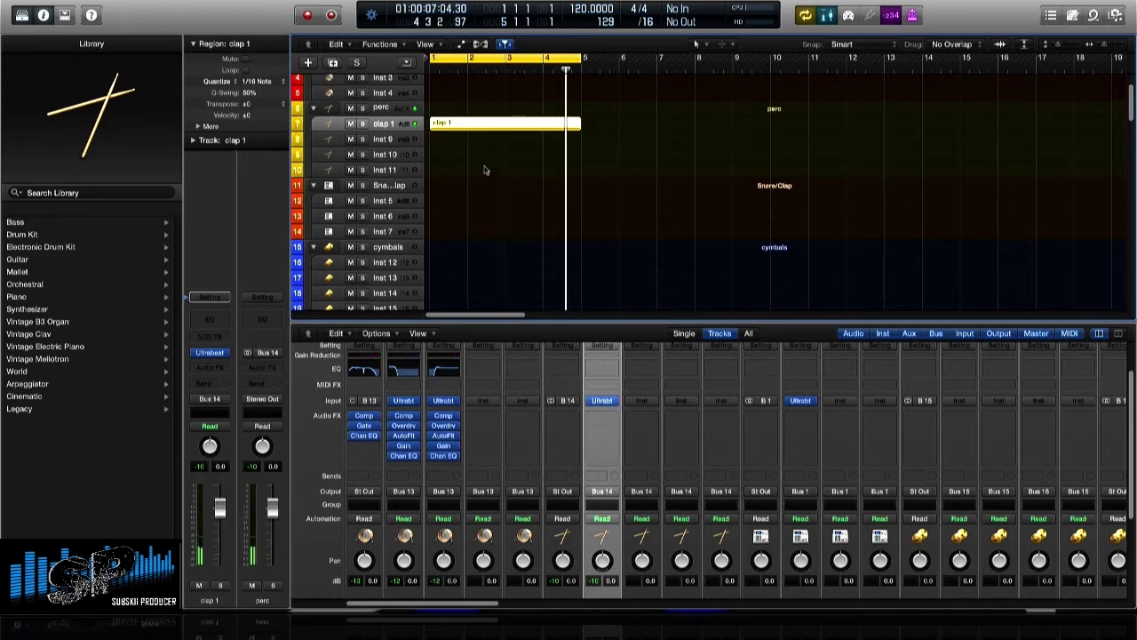
click(480, 155)
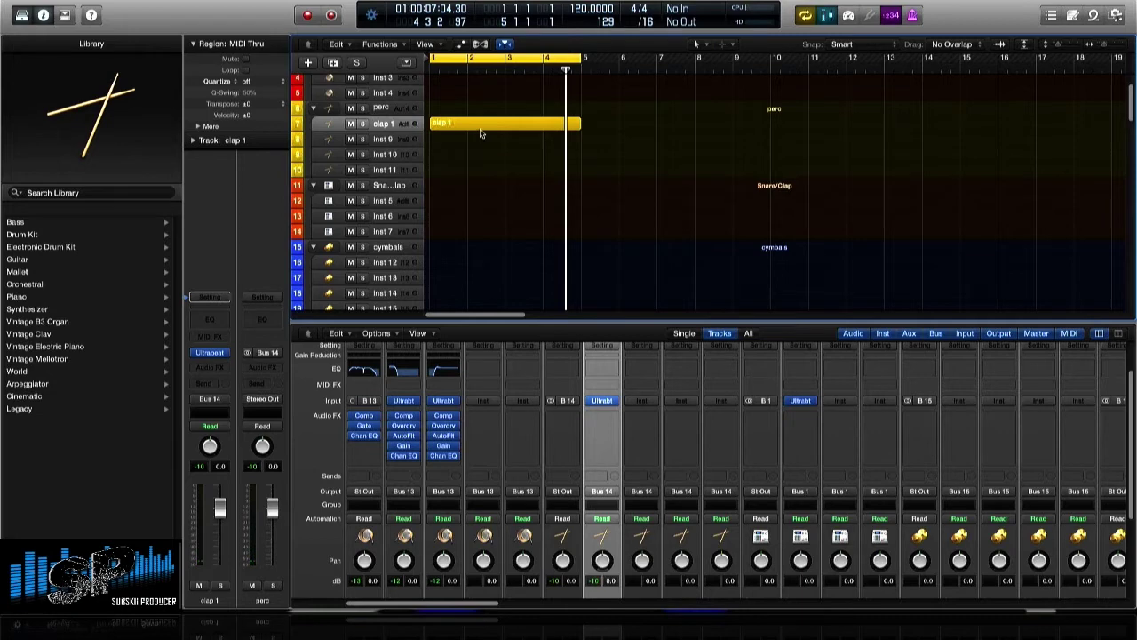
double_click(480, 130)
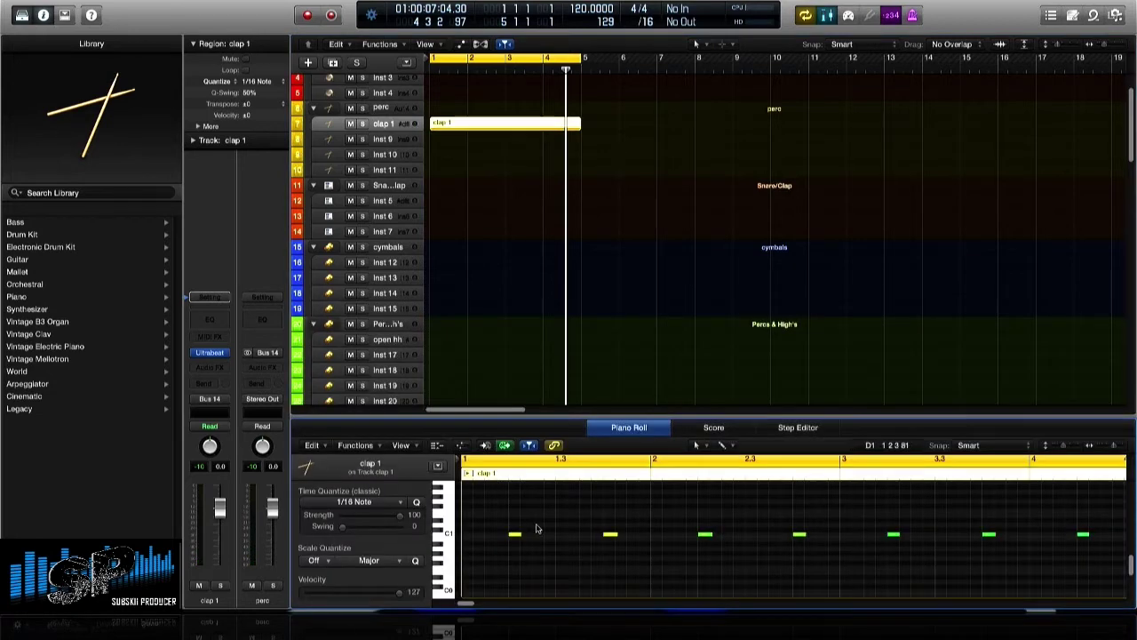
Set the velocity of all notes in the clap 1 region to 127 with a MIDI Transform
key(super+a)
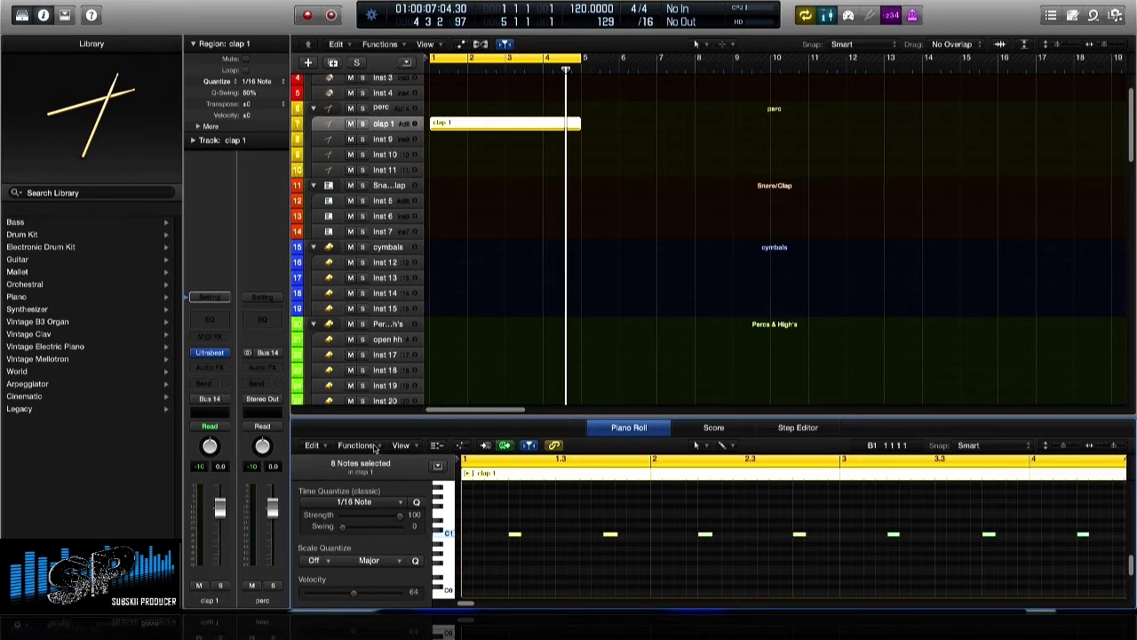
click(374, 446)
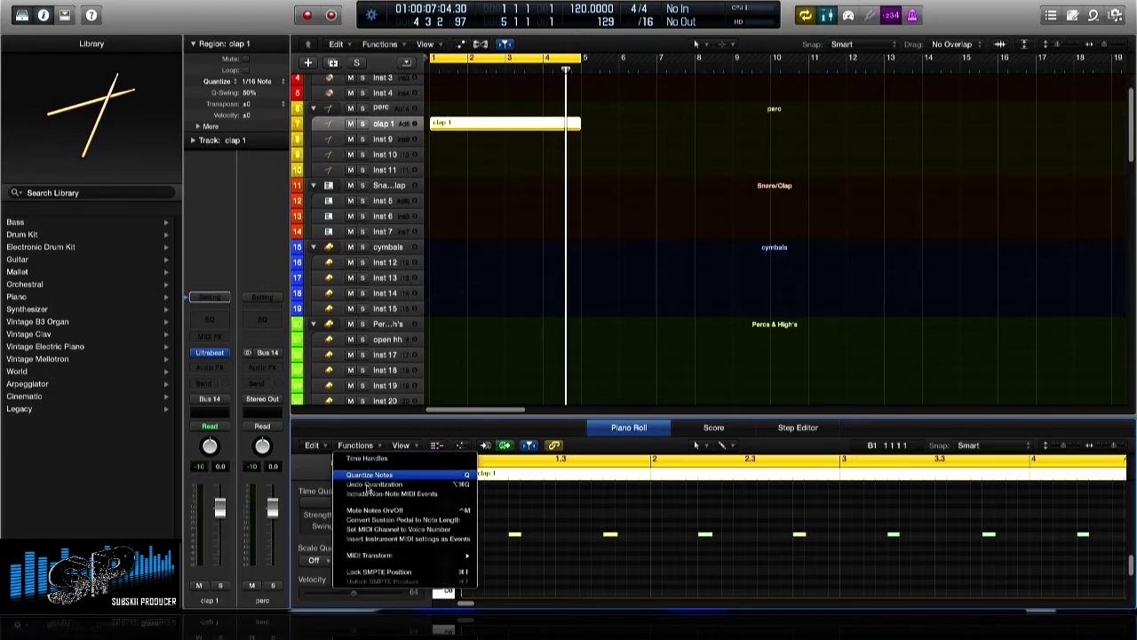
mouse_move(387, 556)
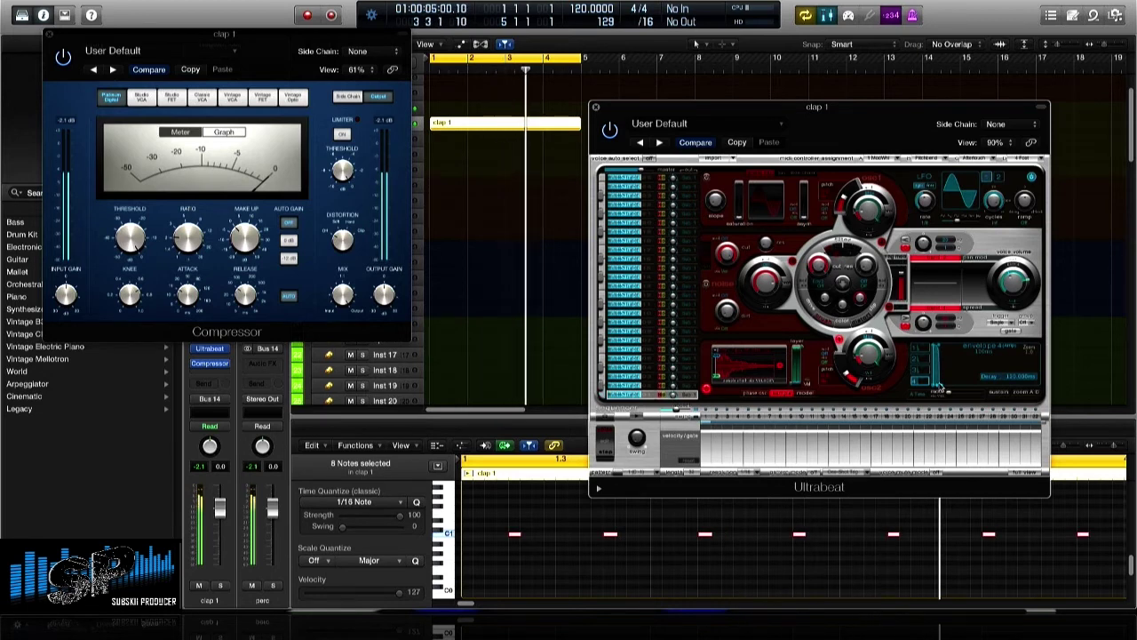
Insert a stereo Overdrive effect after the Compressor on the clap 1 channel
mouse_move(122, 240)
click(210, 366)
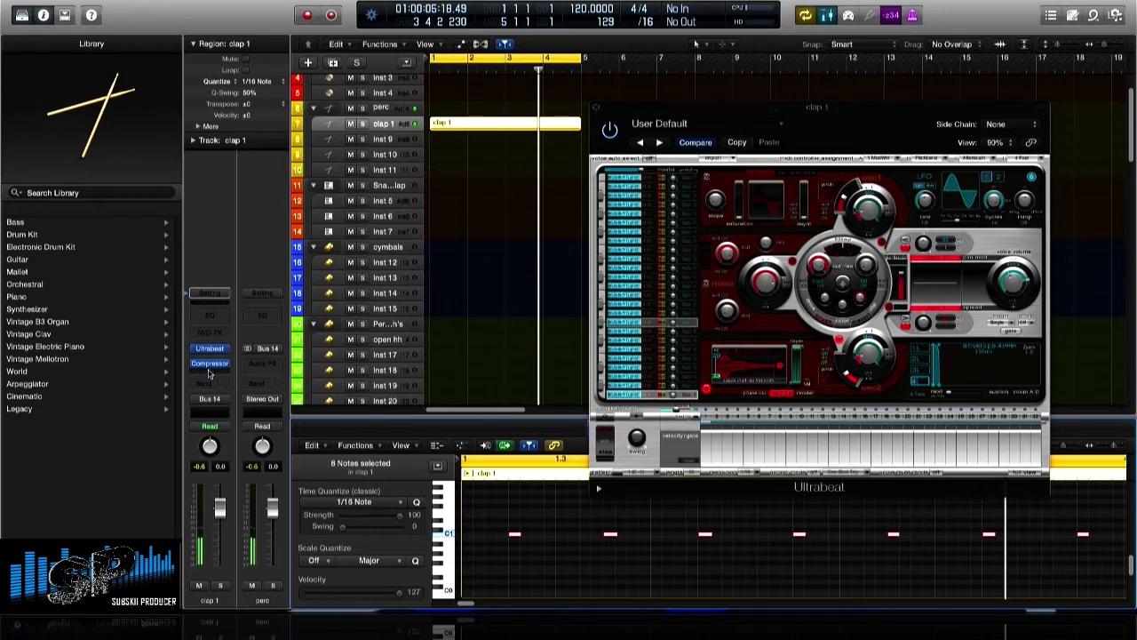
click(207, 371)
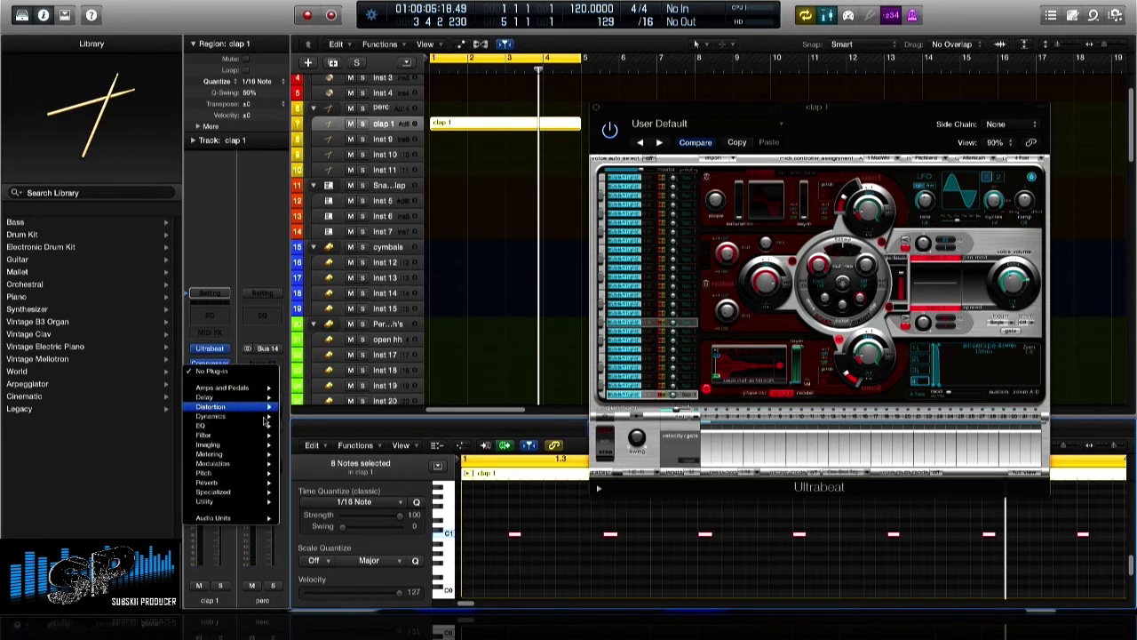
mouse_move(222, 416)
mouse_move(315, 483)
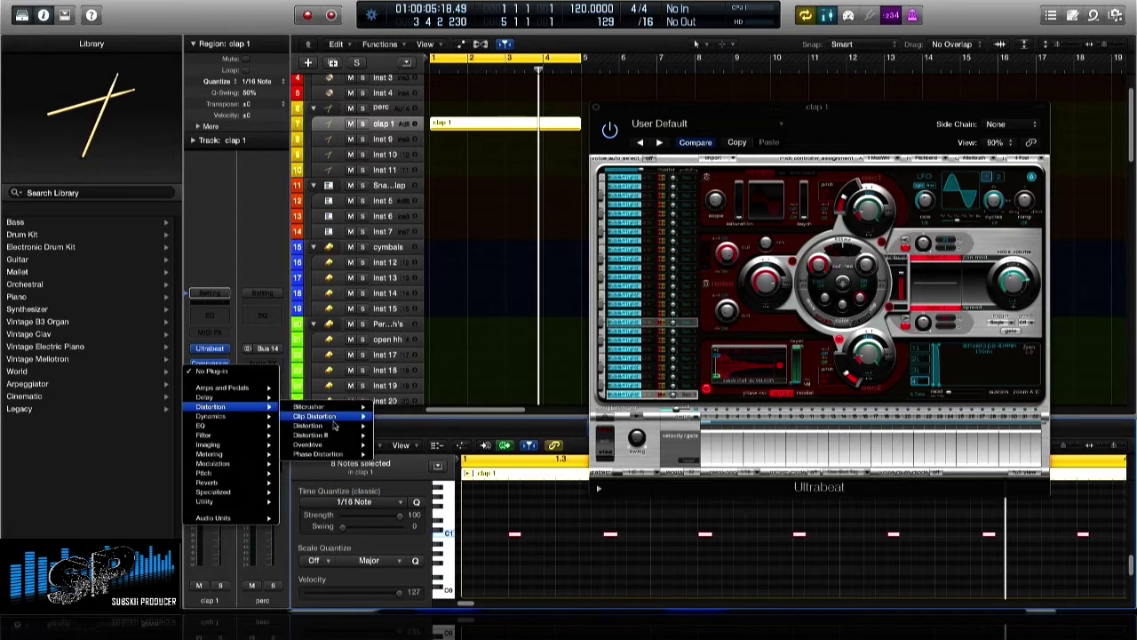
mouse_move(332, 446)
click(389, 447)
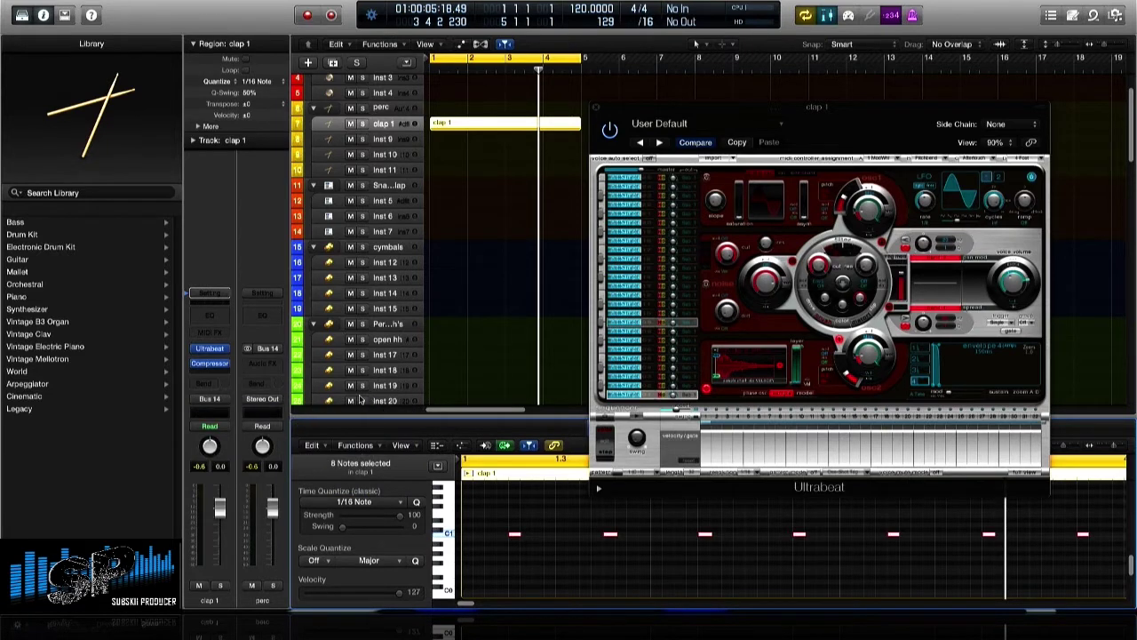
Raise the clap 1 Overdrive's drive to 7.5 dB during playback and close its settings
key(space)
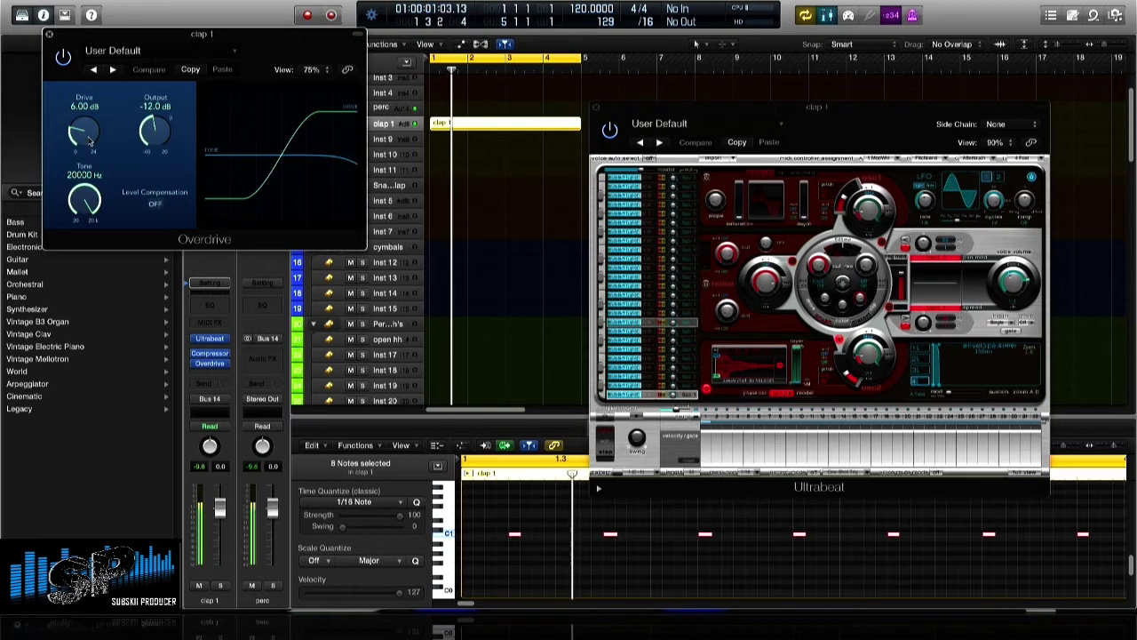
scroll(90, 141, up, 1)
scroll(89, 141, up, 7)
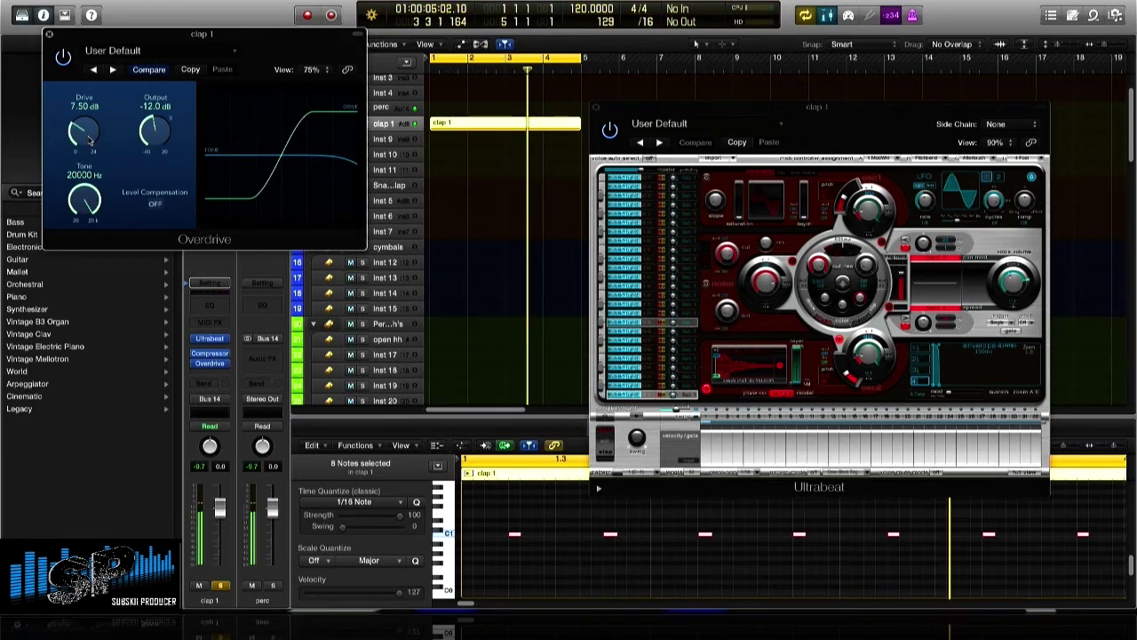
click(49, 34)
Add a stereo AutoFilter and a stereo Gain effect after the Overdrive on the clap 1 channel
click(209, 363)
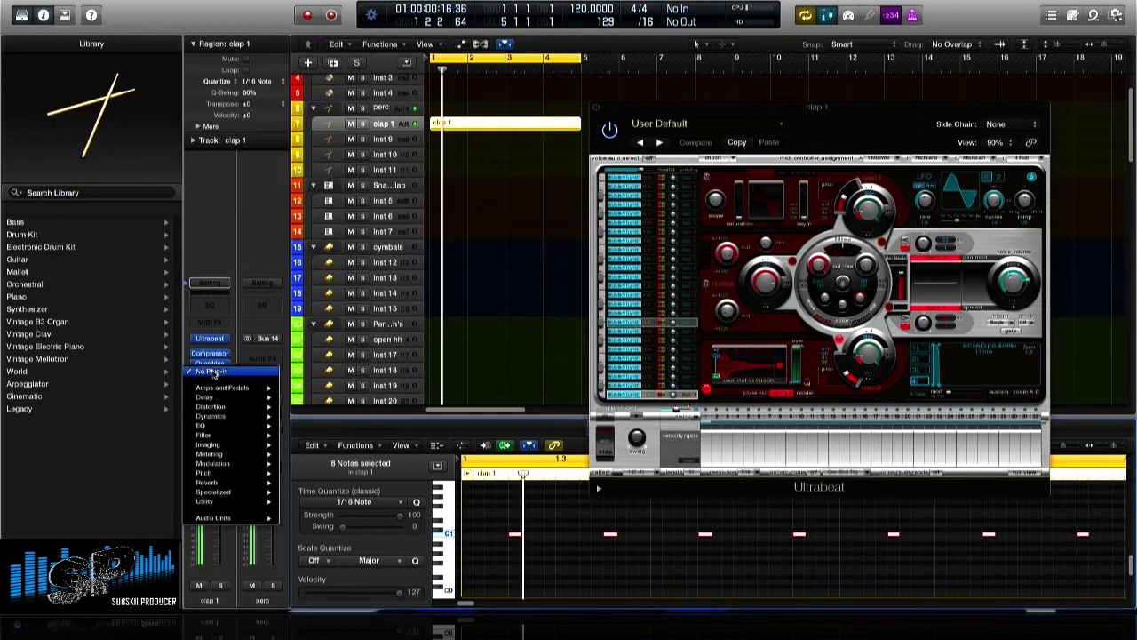
mouse_move(223, 438)
mouse_move(360, 439)
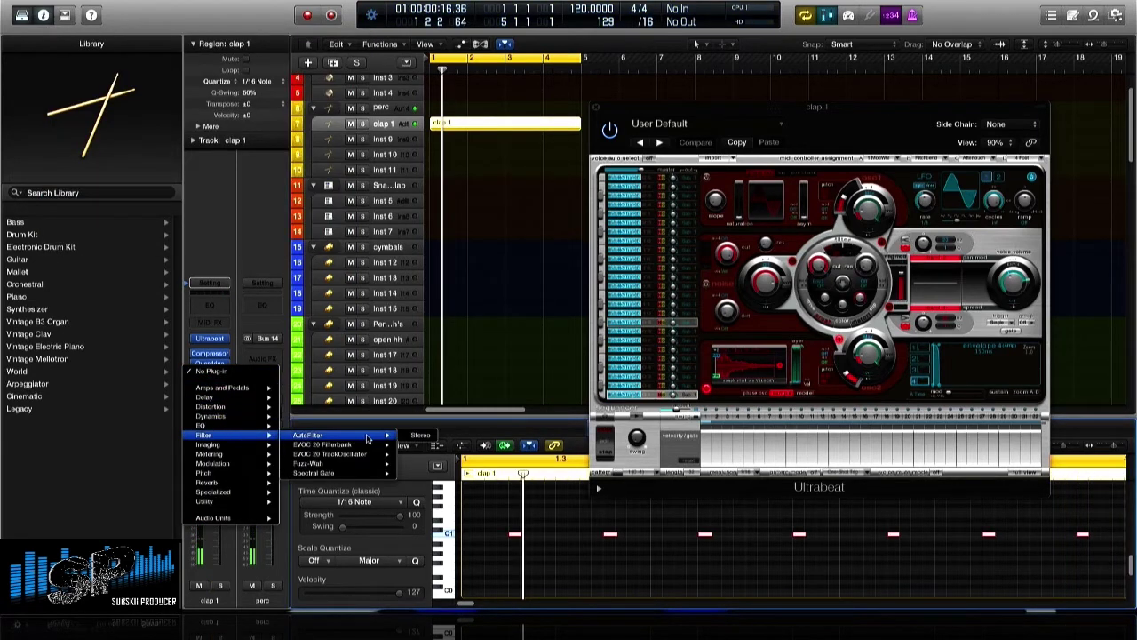
click(409, 438)
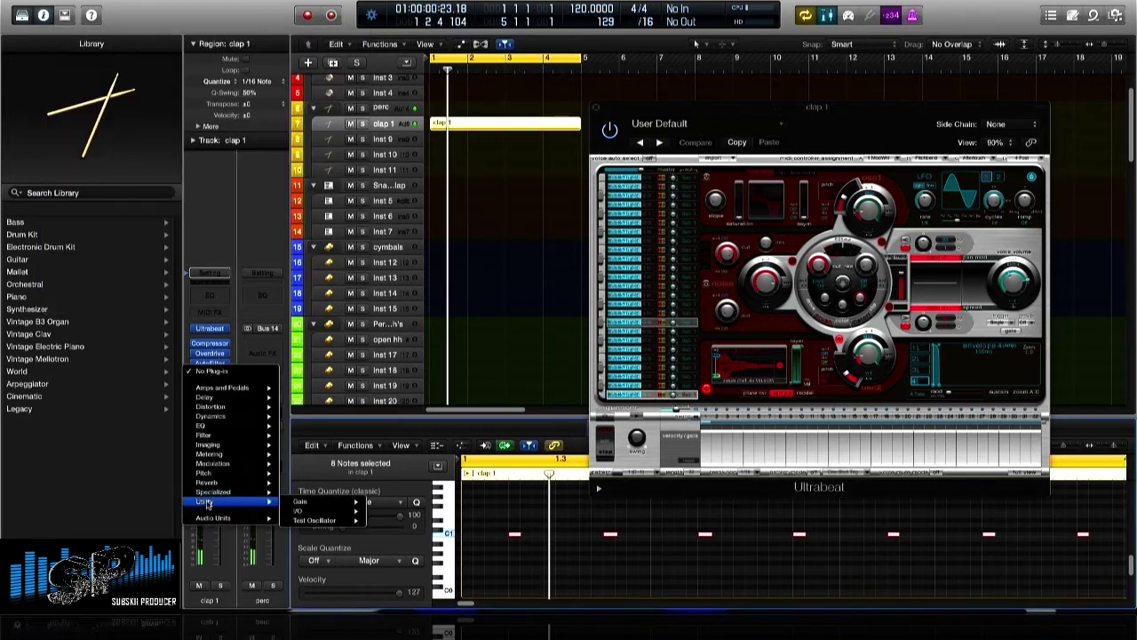
mouse_move(327, 503)
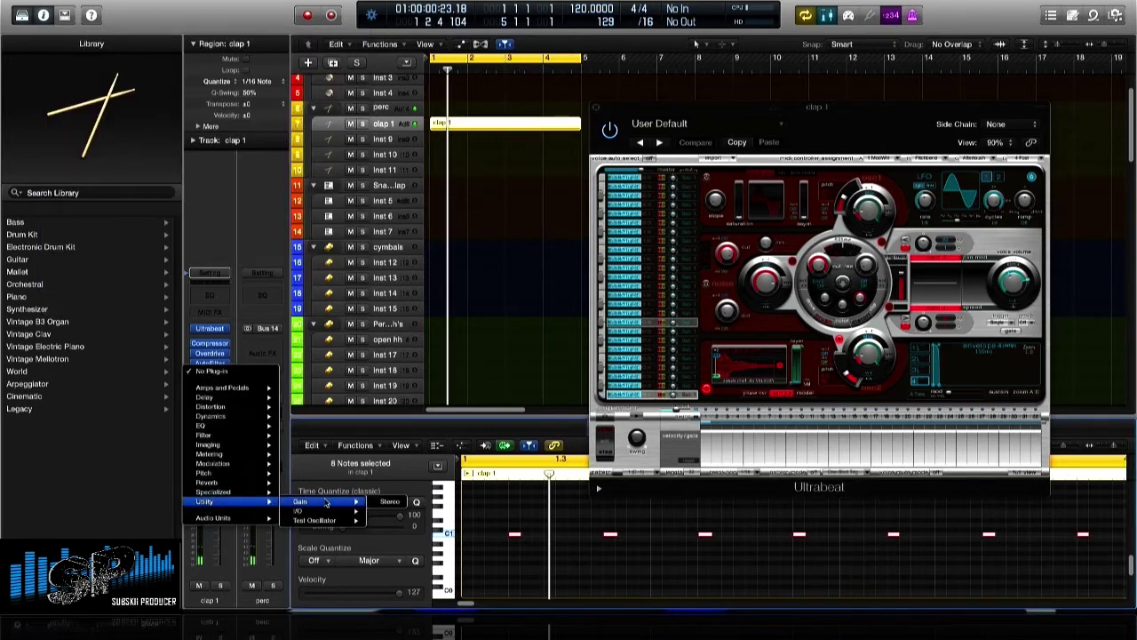
click(389, 503)
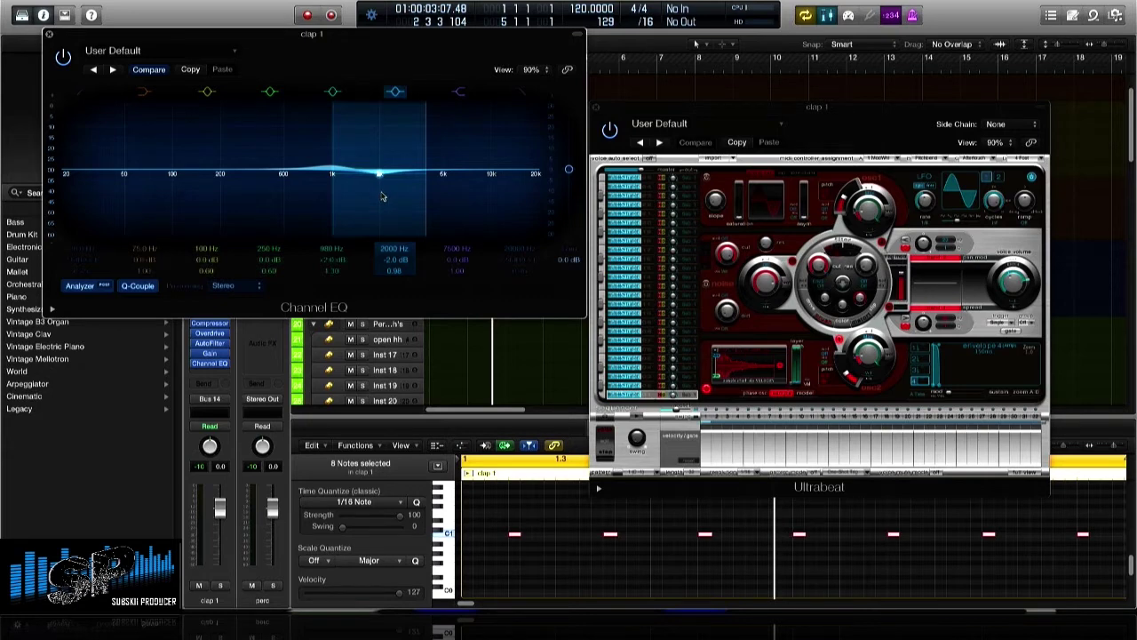
On clap 1's Channel EQ, move the 980 Hz band to 1000 Hz, the high shelf to about 3000 Hz and the 250 Hz band to 4400 Hz
drag(327, 169, 331, 171)
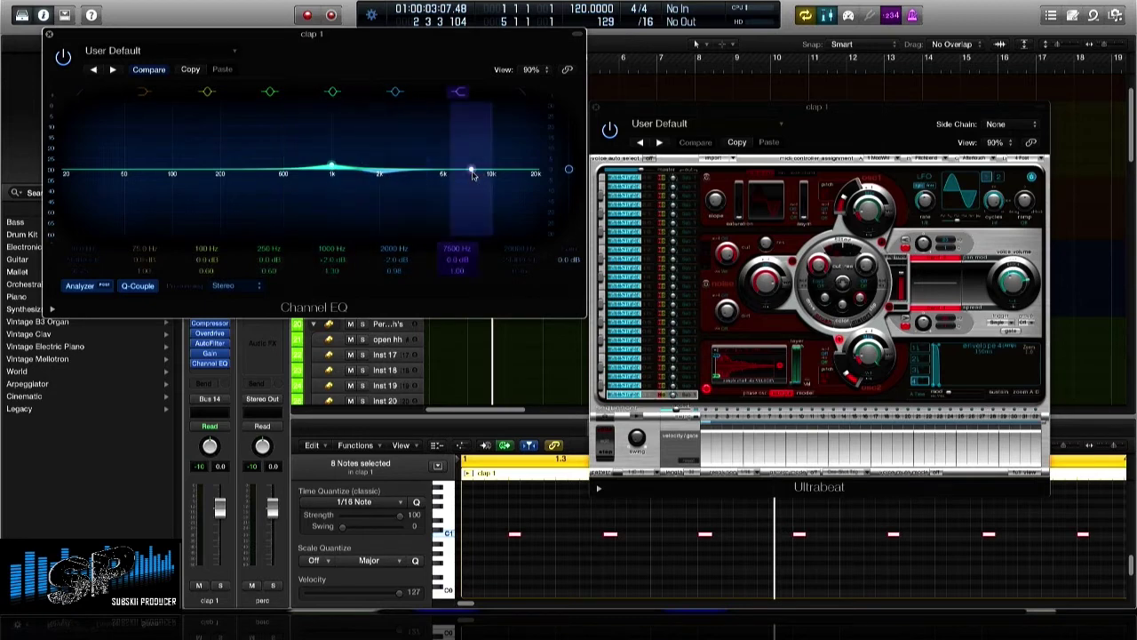
drag(472, 174, 396, 150)
key(space)
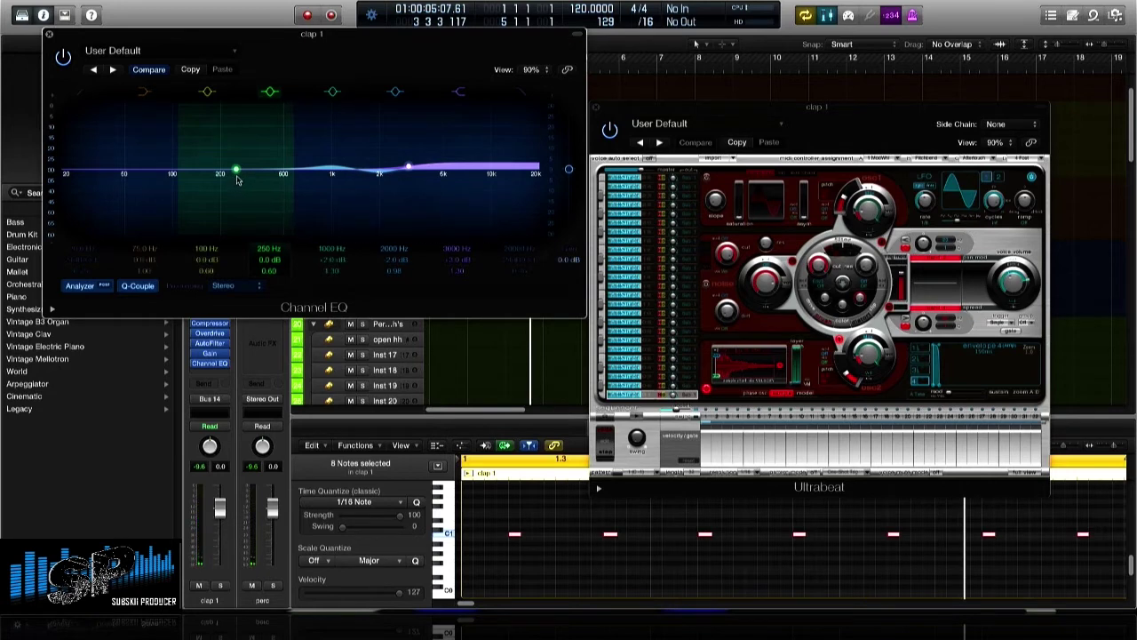
drag(236, 171, 447, 167)
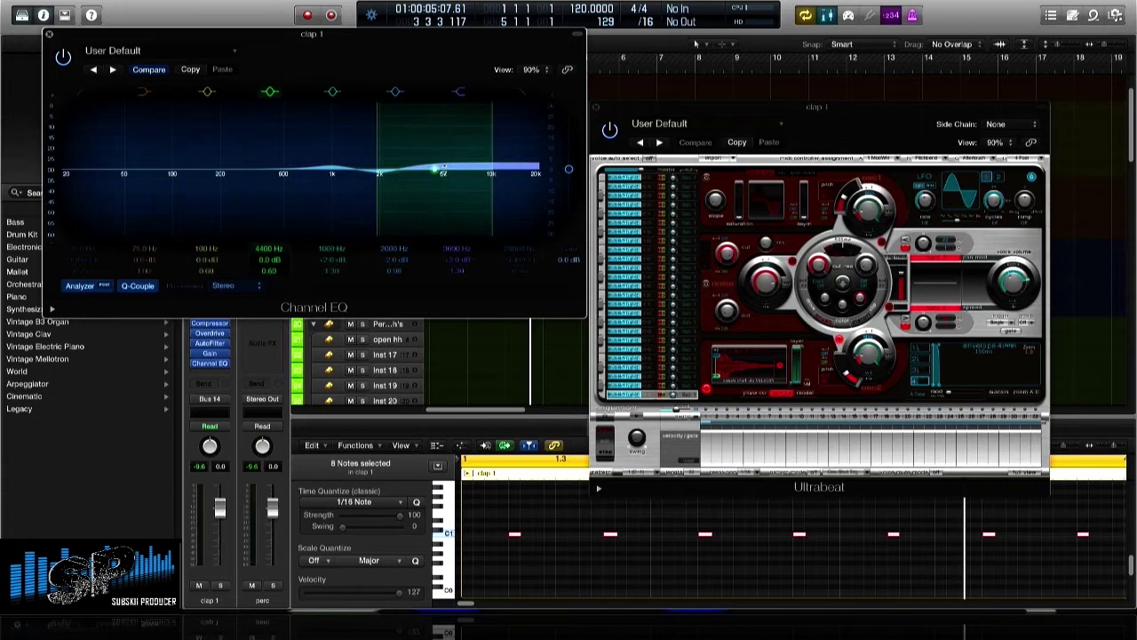
Move clap 1's 4400 Hz Channel EQ band to 4450 Hz and set it to -1.5 dB with a Q of 1.00, checking during playback
key(space)
drag(437, 175, 396, 159)
key(space)
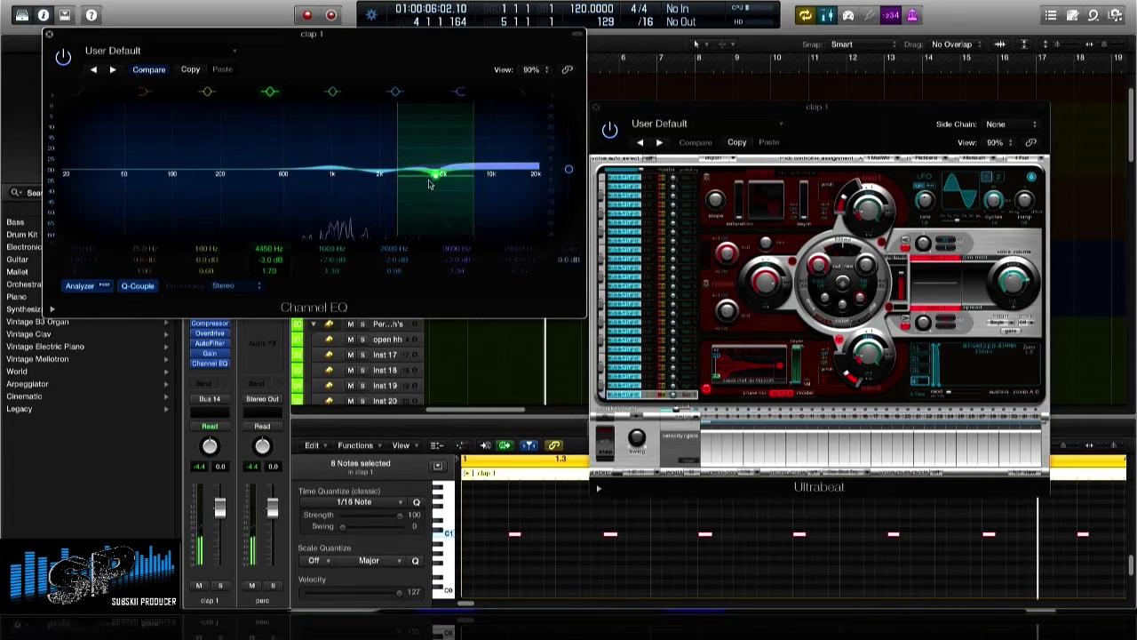
key(space)
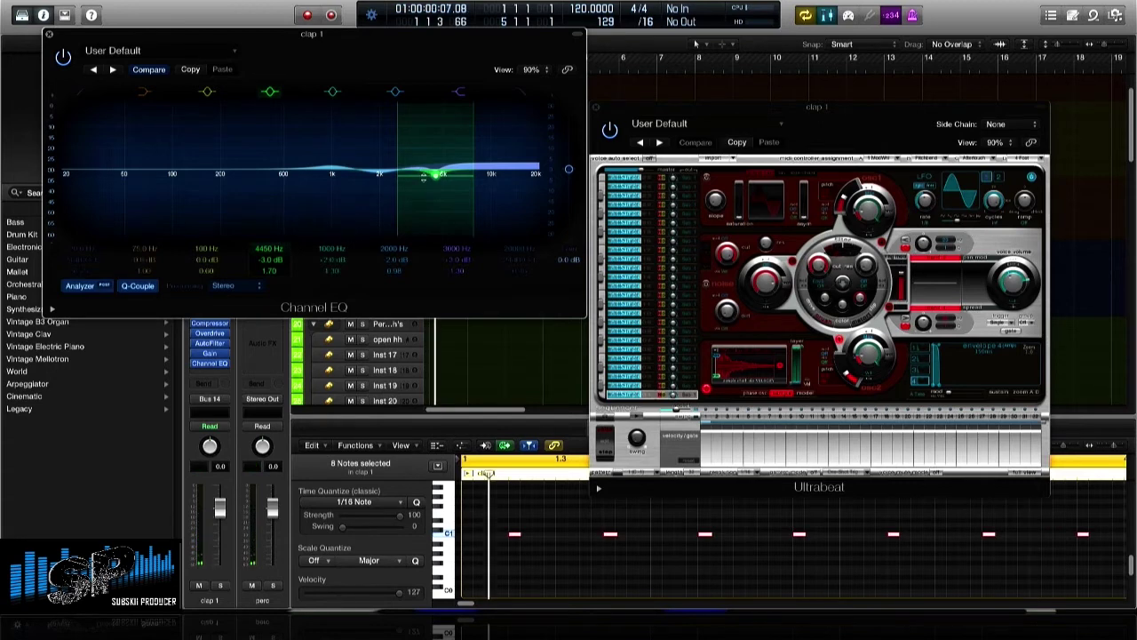
drag(426, 179, 436, 175)
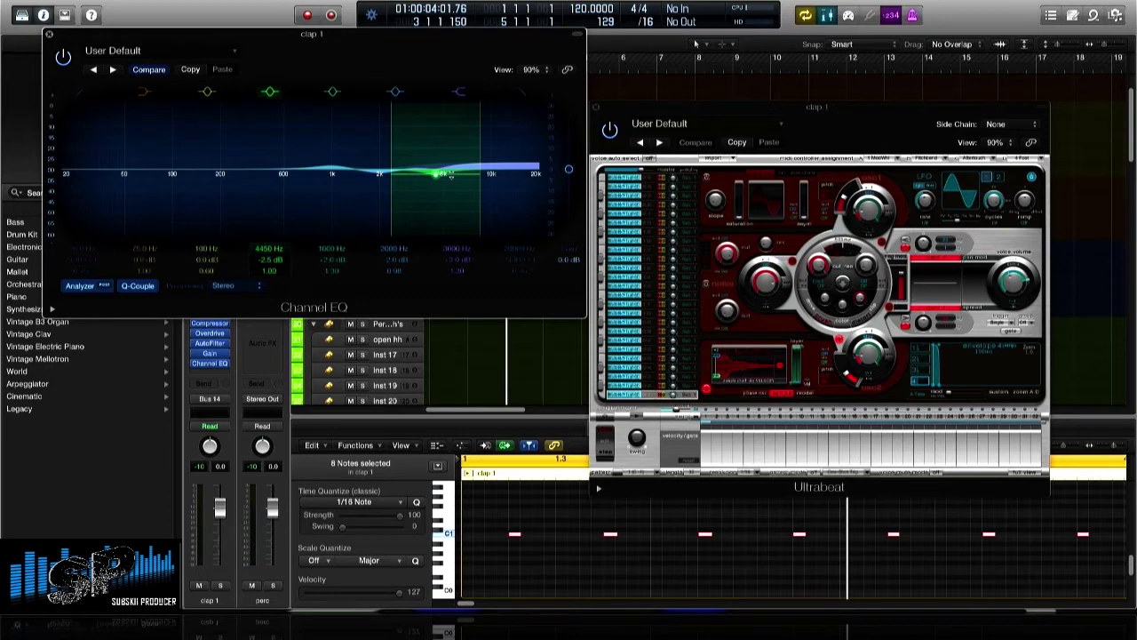
drag(450, 173, 450, 173)
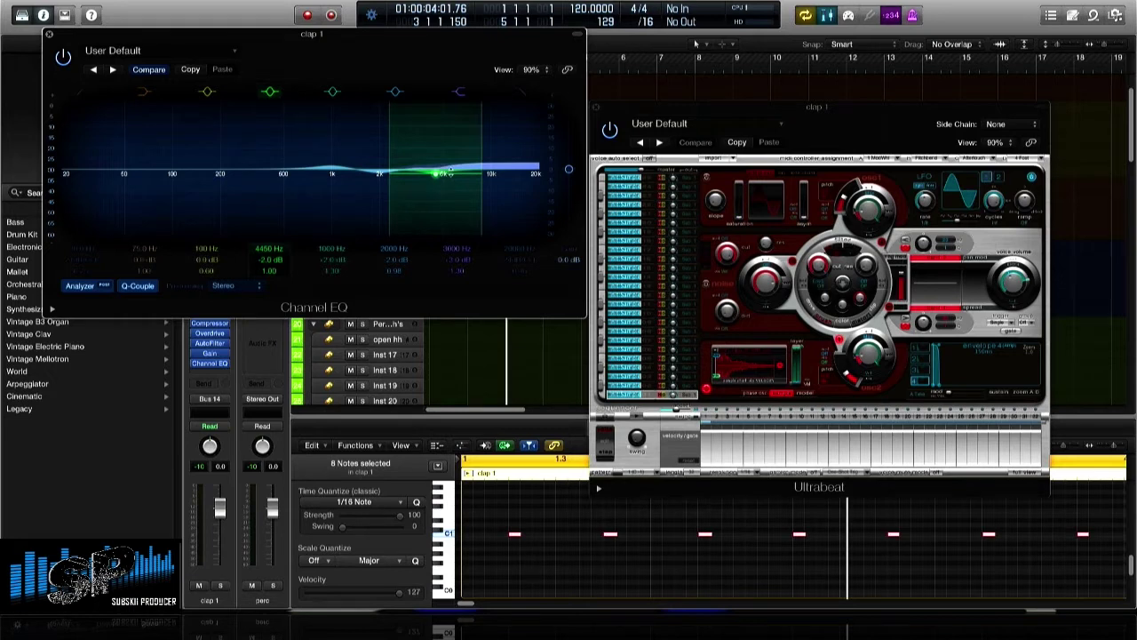
drag(450, 169, 450, 168)
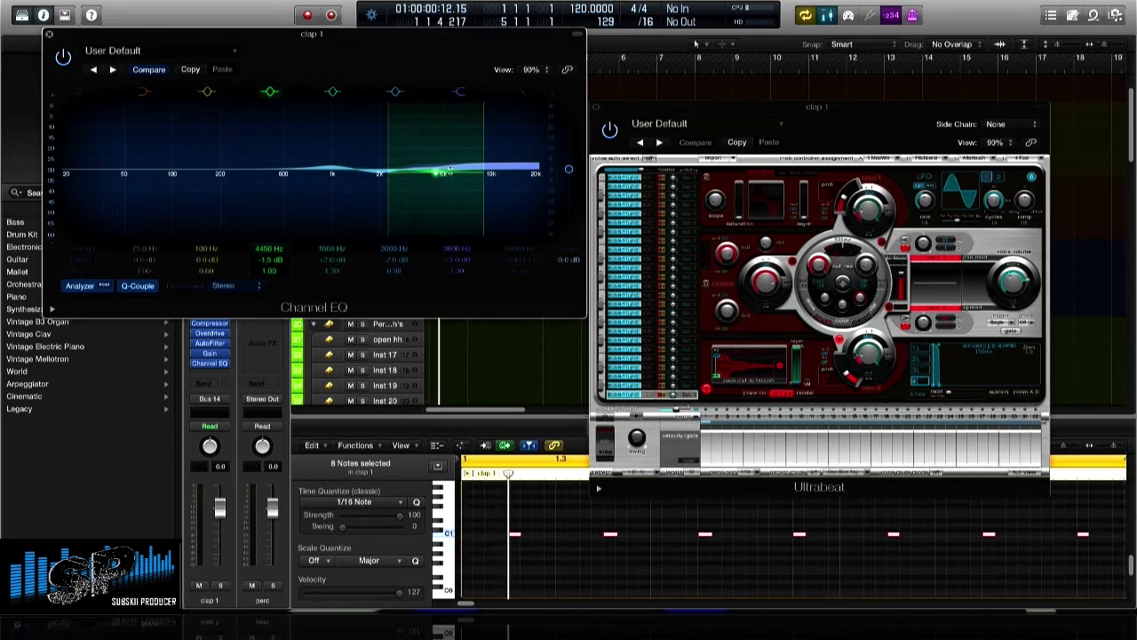
key(space)
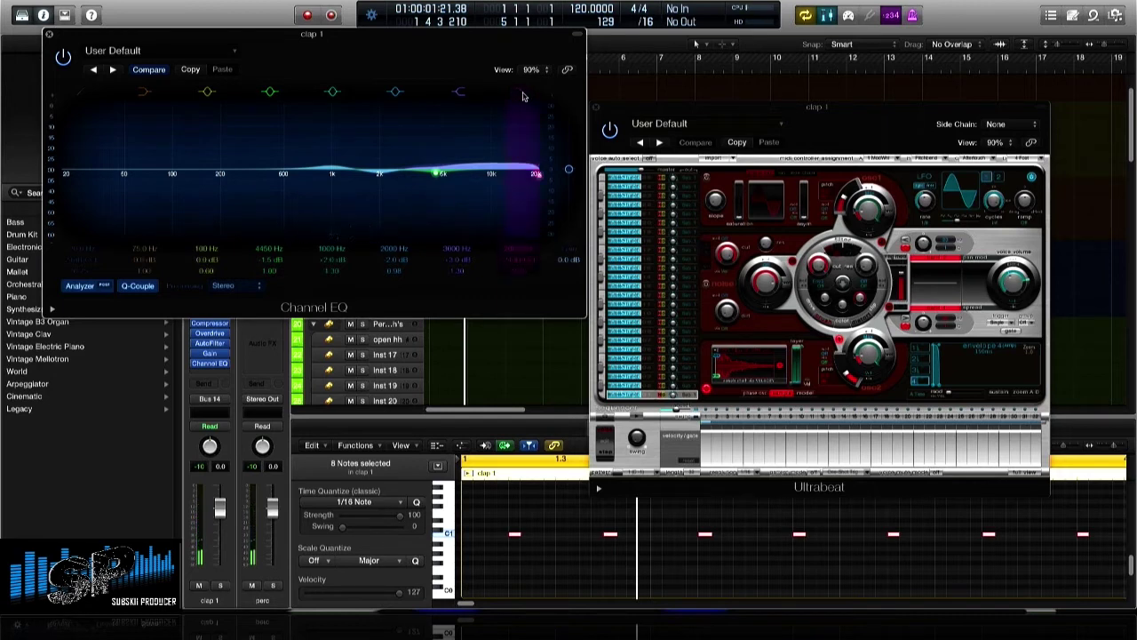
Move clap 1's 100 Hz EQ band to 670 Hz at -3.5 dB with a Q of 2.90, and close the plug-in windows
key(space)
drag(173, 170, 307, 182)
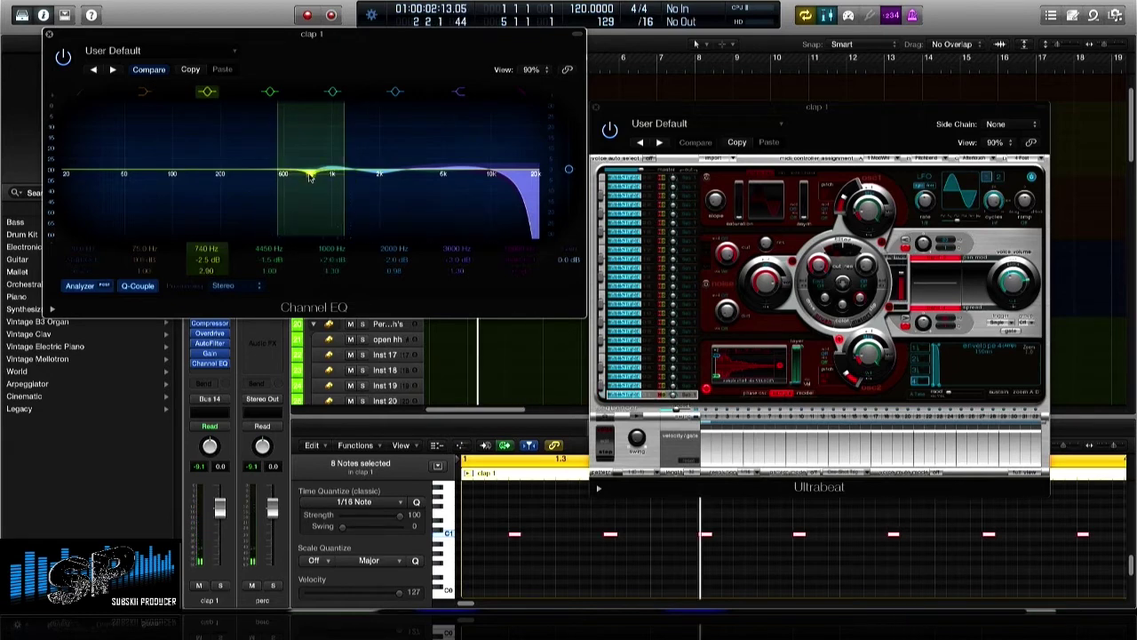
drag(310, 177, 316, 179)
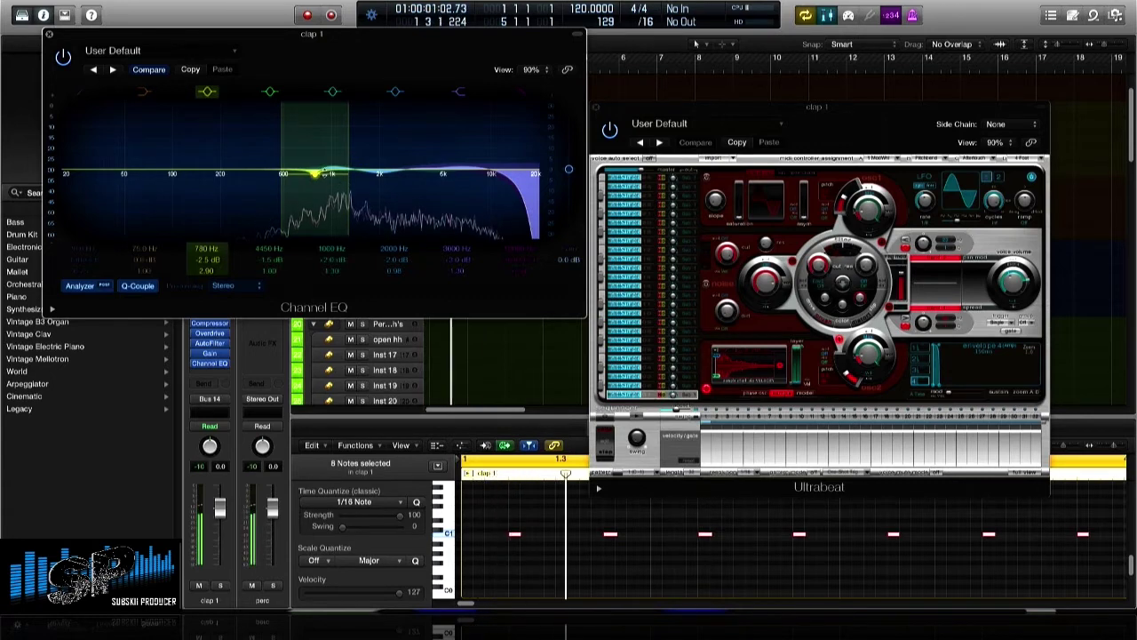
mouse_move(326, 169)
mouse_down()
mouse_move(326, 183)
mouse_move(310, 180)
mouse_up()
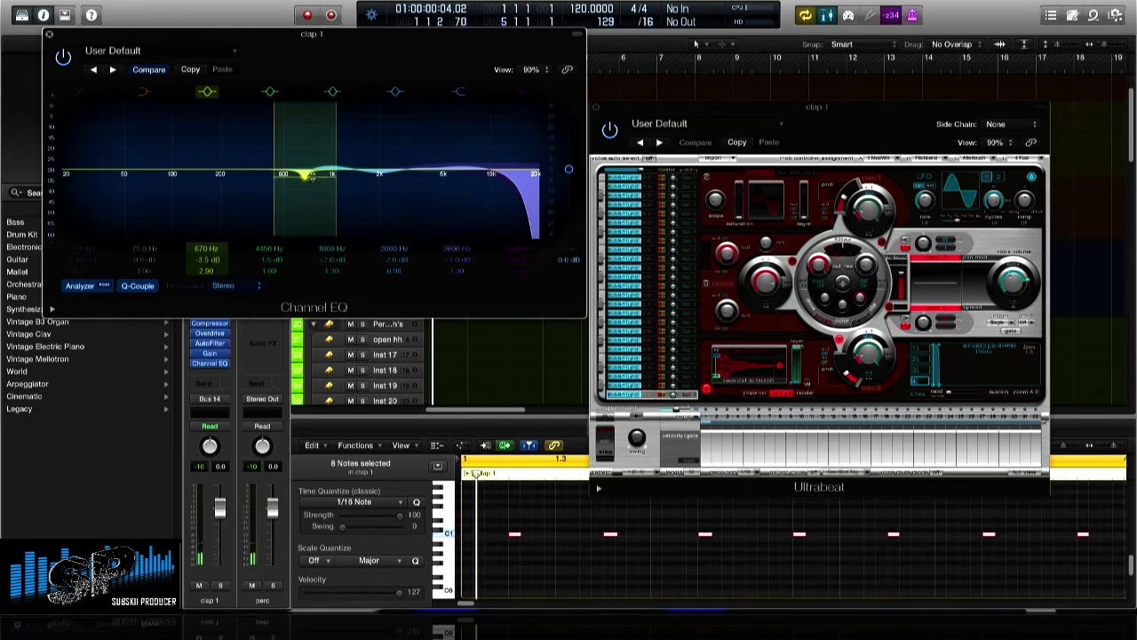
key(super+w)
click(594, 108)
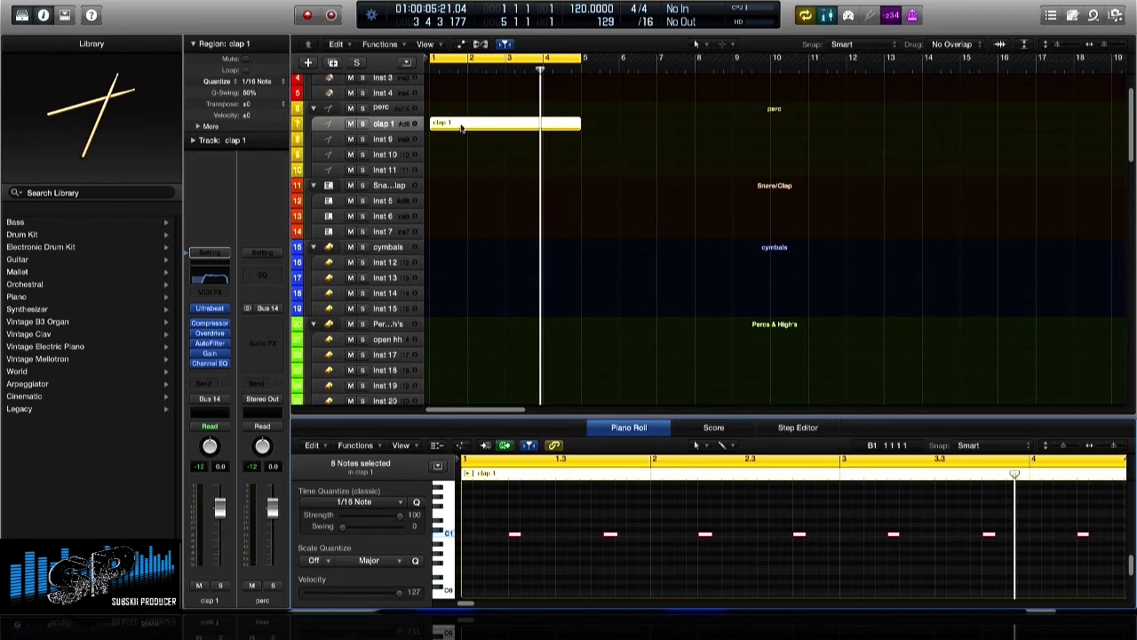
Copy the clap 1 region onto the Inst 9 track and rename that track clap 2
drag(461, 128, 462, 142)
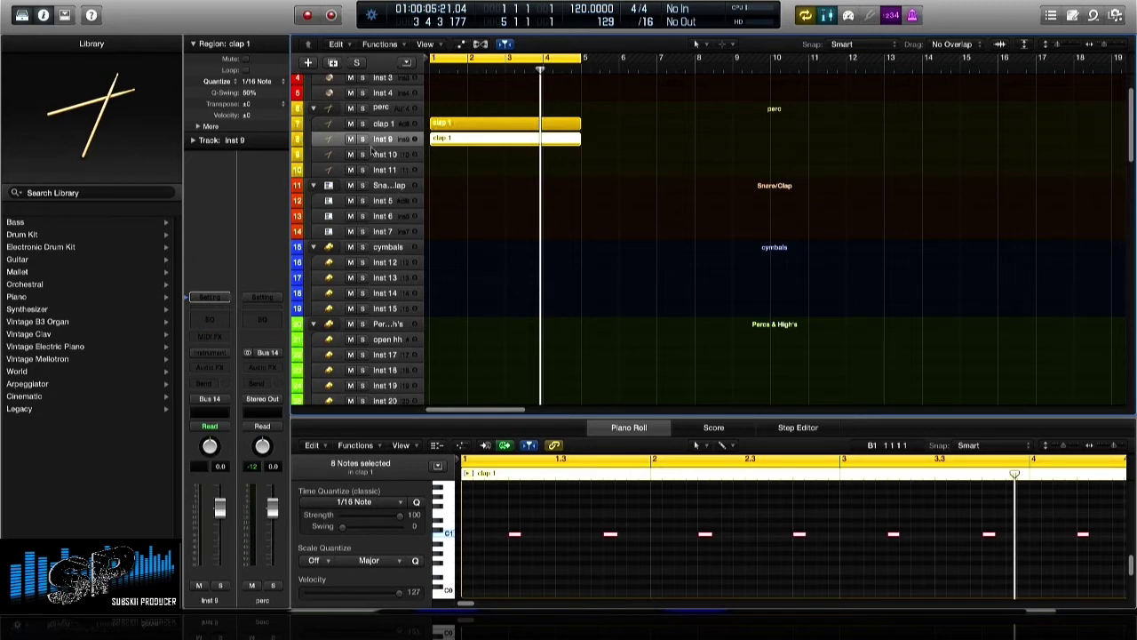
double_click(382, 141)
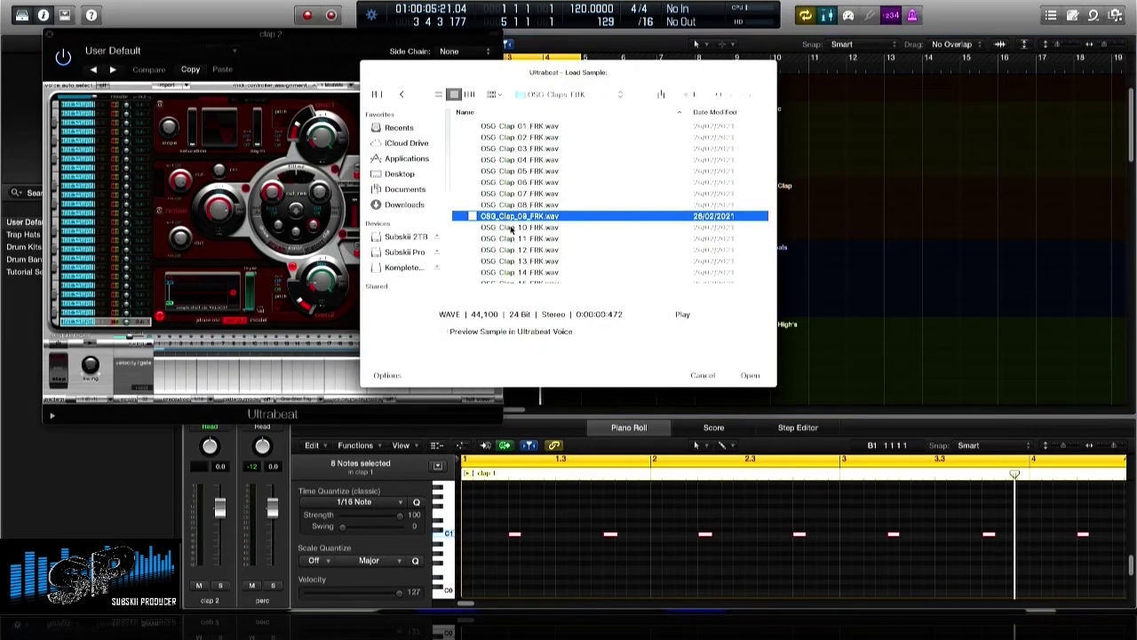
Audition the OSG claps, load OSG_Clap_03_FRK.wav into clap 2's Ultrabeat and shorten its envelope decay
key(Down)
key(Up)
key(Up)
key(Up)
key(Up)
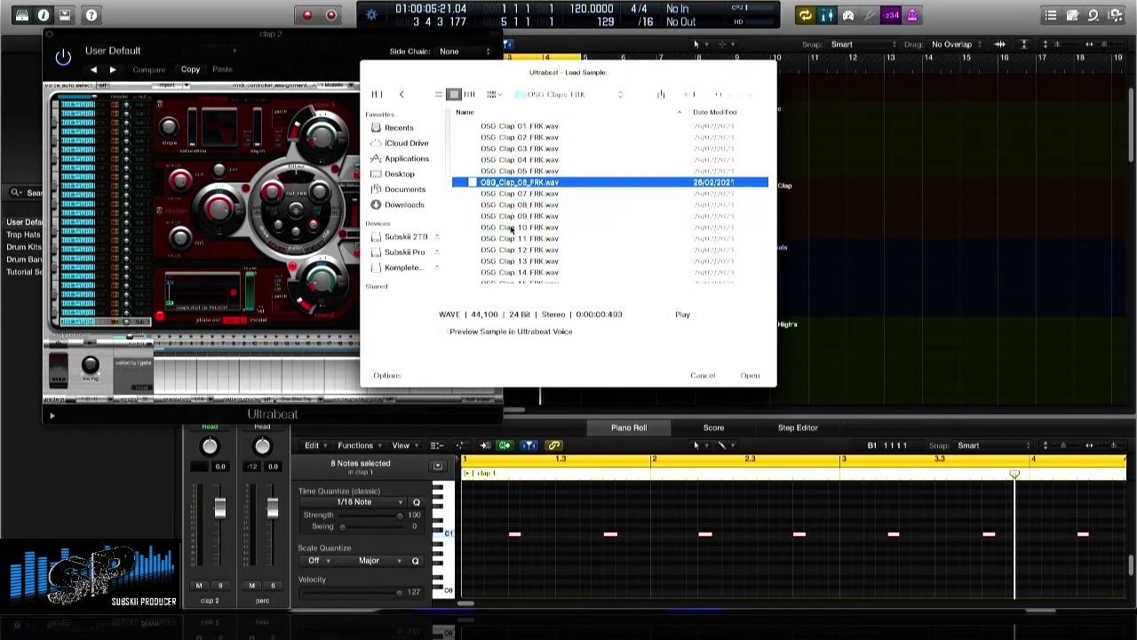
key(Up)
key(Up)
key(Up)
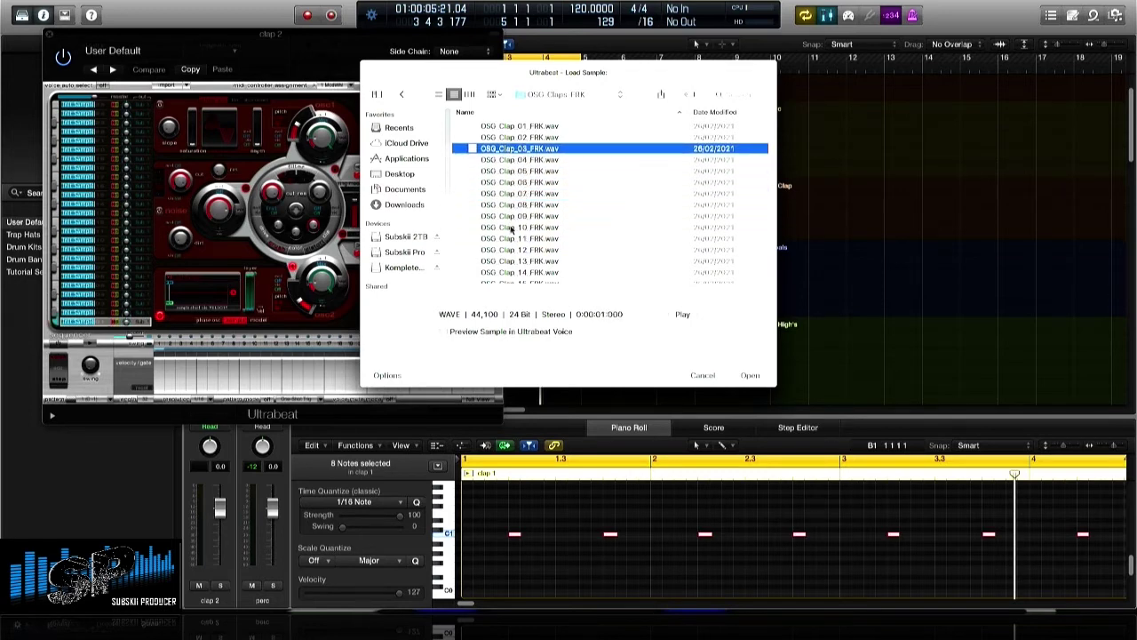
key(Return)
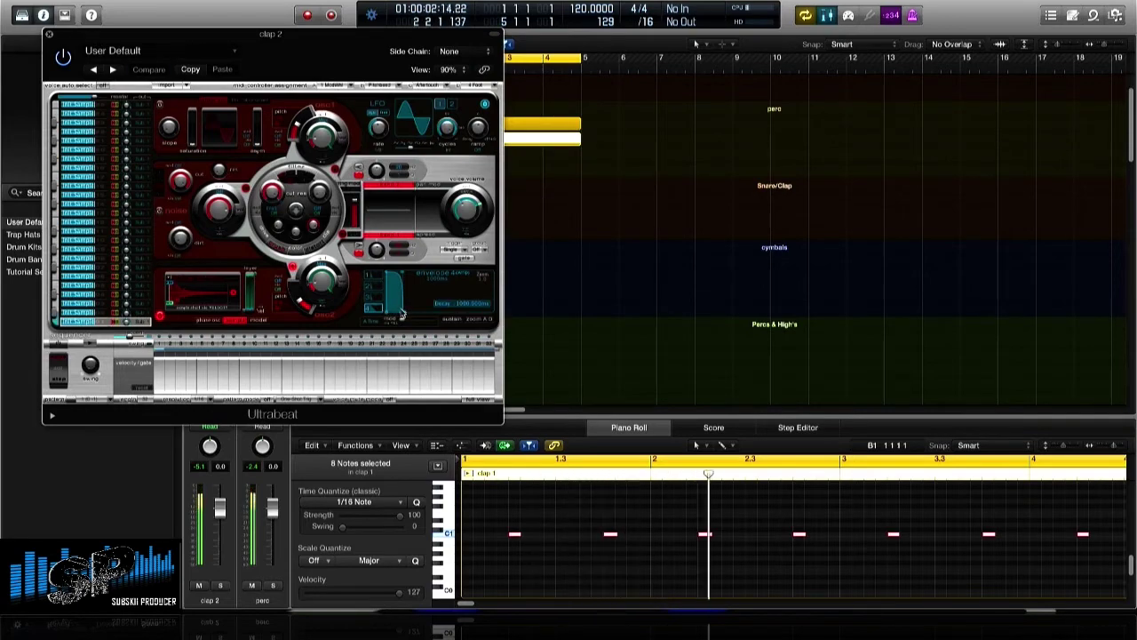
drag(403, 312, 395, 313)
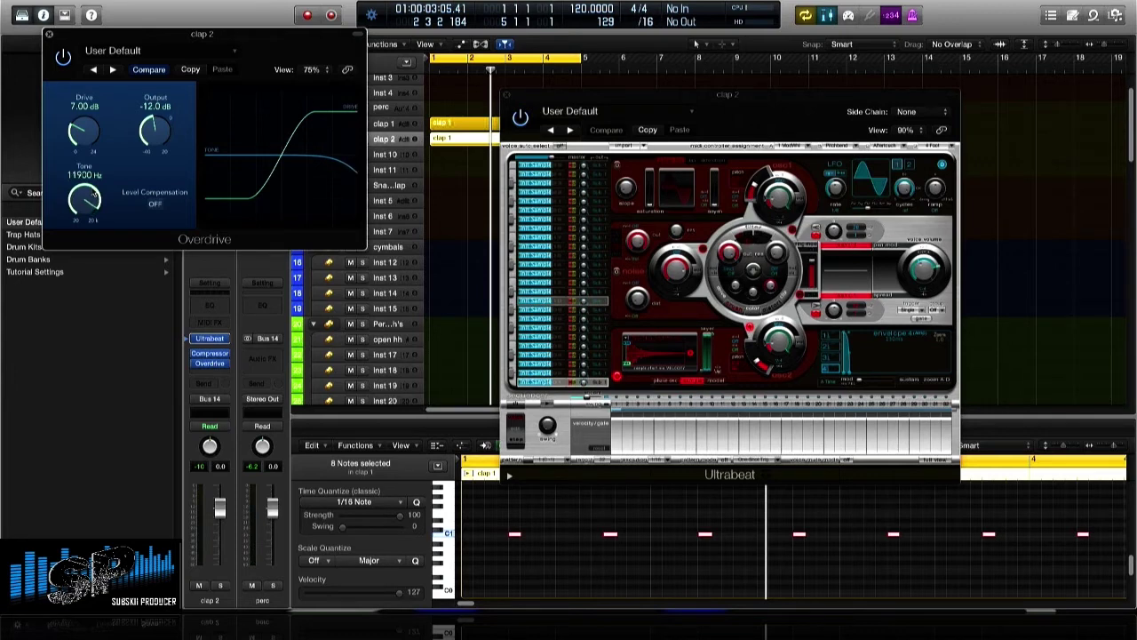
Play the loop from the start to check clap 2 and close its Overdrive settings
key(Return)
key(space)
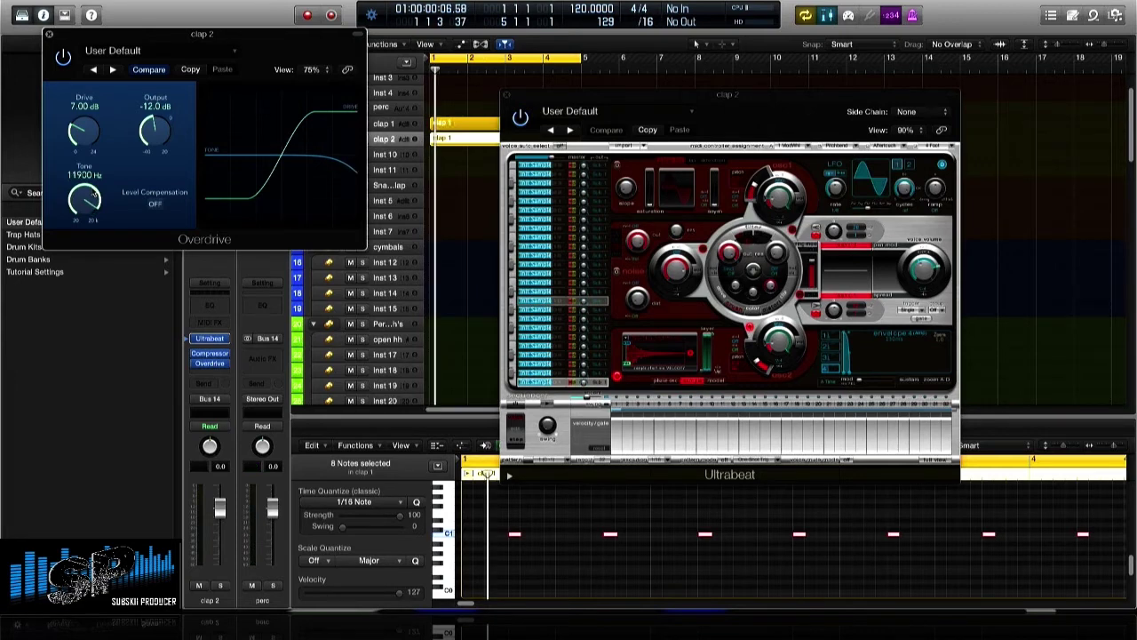
click(49, 35)
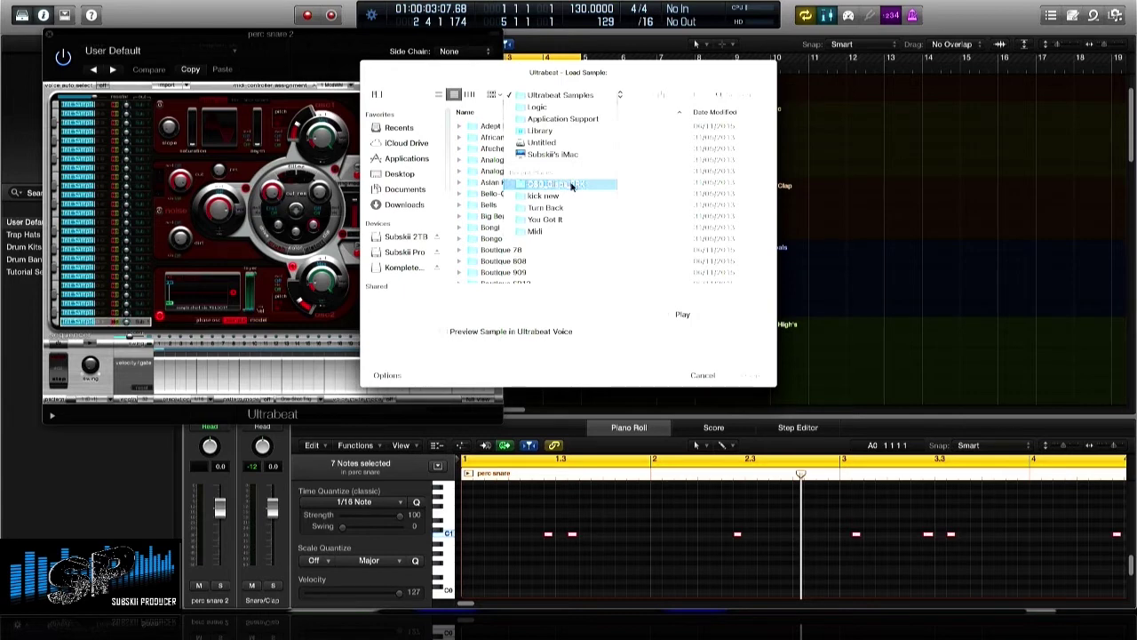
In perc snare 2's sample loader, go from OSG Claps FRK up to 2020 Samples and find the Speed.Garage.Toolkit folder
click(572, 184)
click(558, 94)
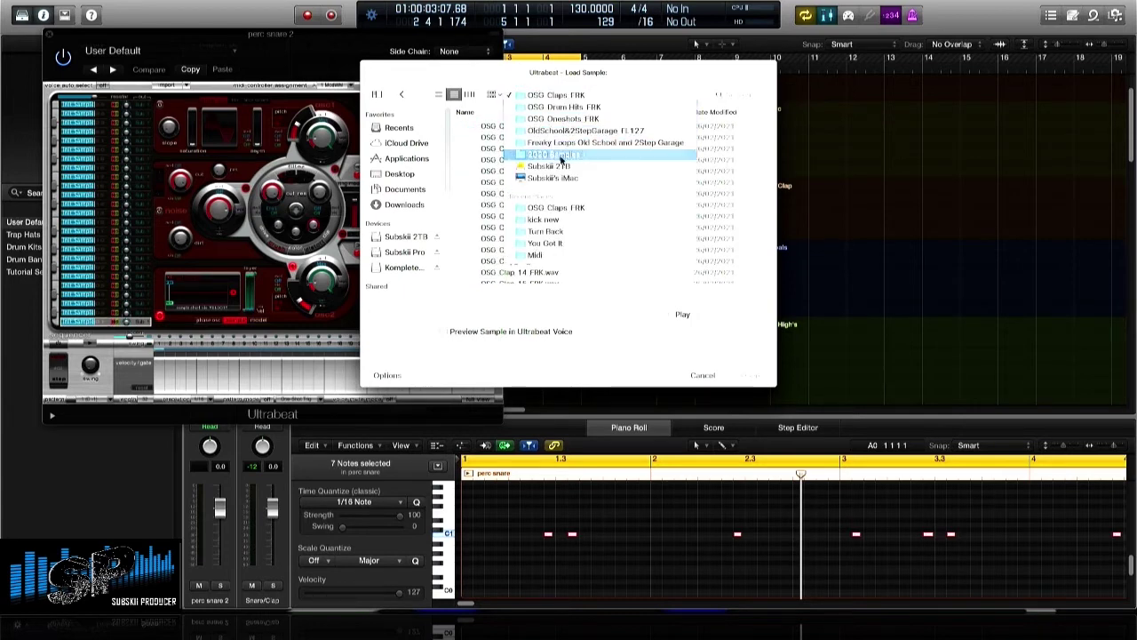
click(560, 155)
scroll(564, 158, down, 5)
scroll(564, 158, down, 5)
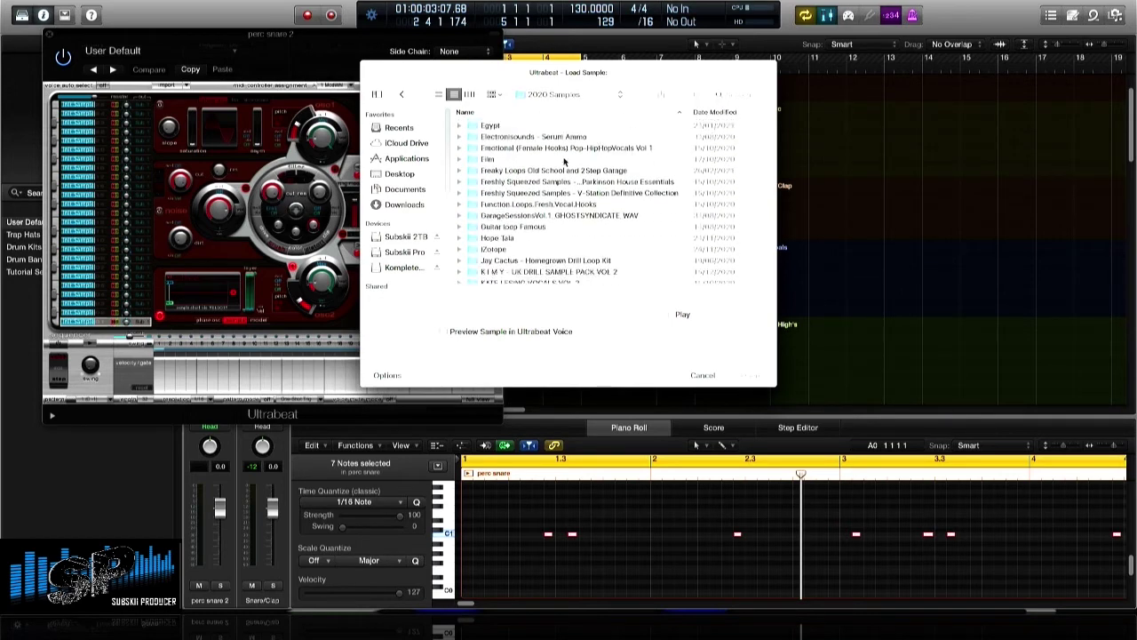
scroll(564, 160, down, 2)
scroll(563, 164, down, 6)
scroll(565, 166, down, 10)
scroll(564, 165, down, 10)
scroll(564, 165, down, 1)
scroll(564, 165, down, 5)
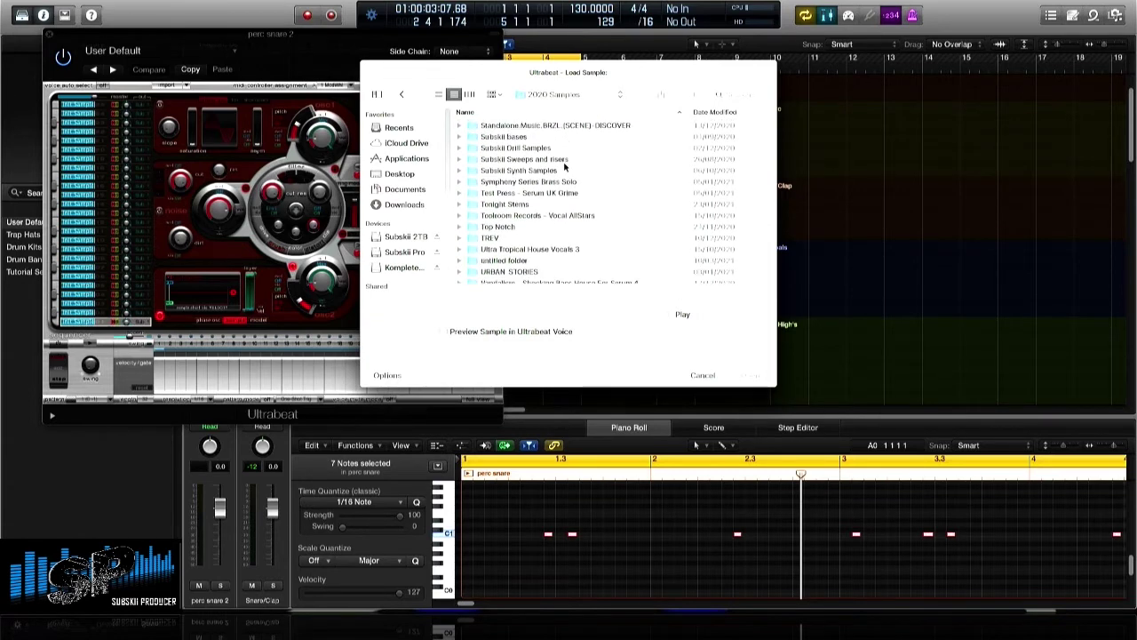
scroll(564, 165, up, 6)
scroll(549, 181, up, 1)
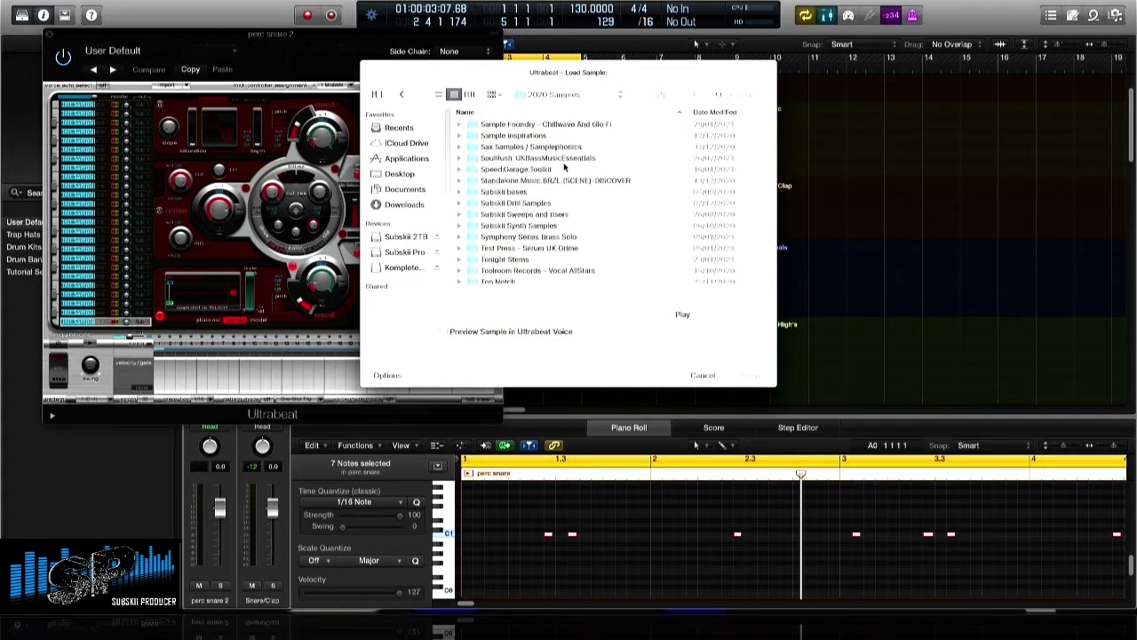
Load SGT Snare 1.wav from the Speed Garage Toolkit's SGT Snares one-shots into perc snare 2's Ultrabeat and toggle playback
double_click(528, 170)
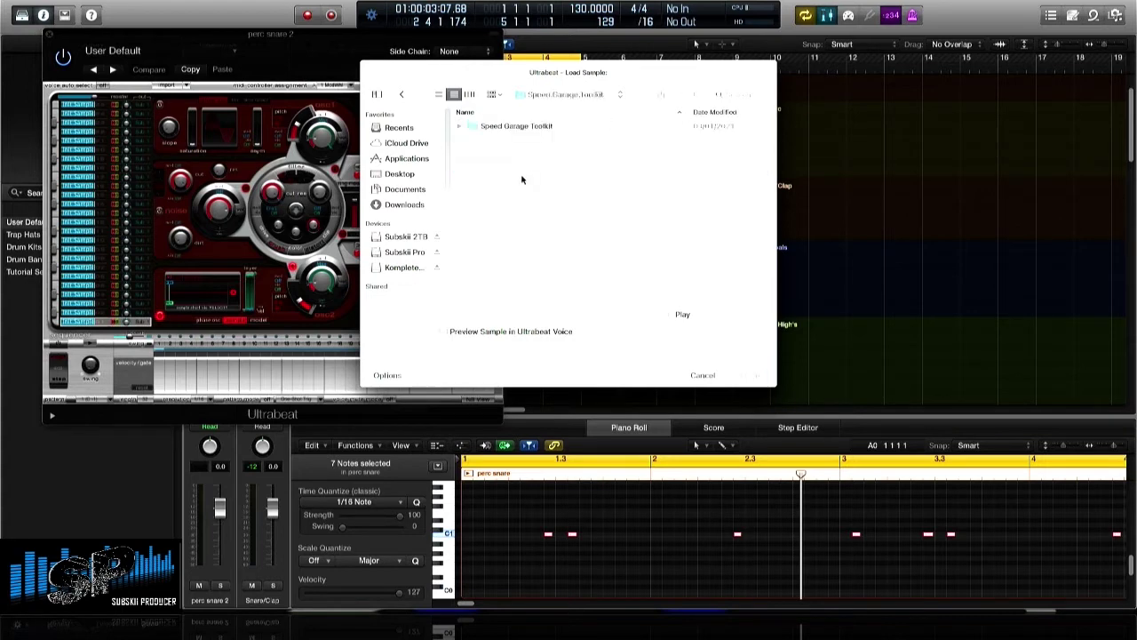
double_click(526, 128)
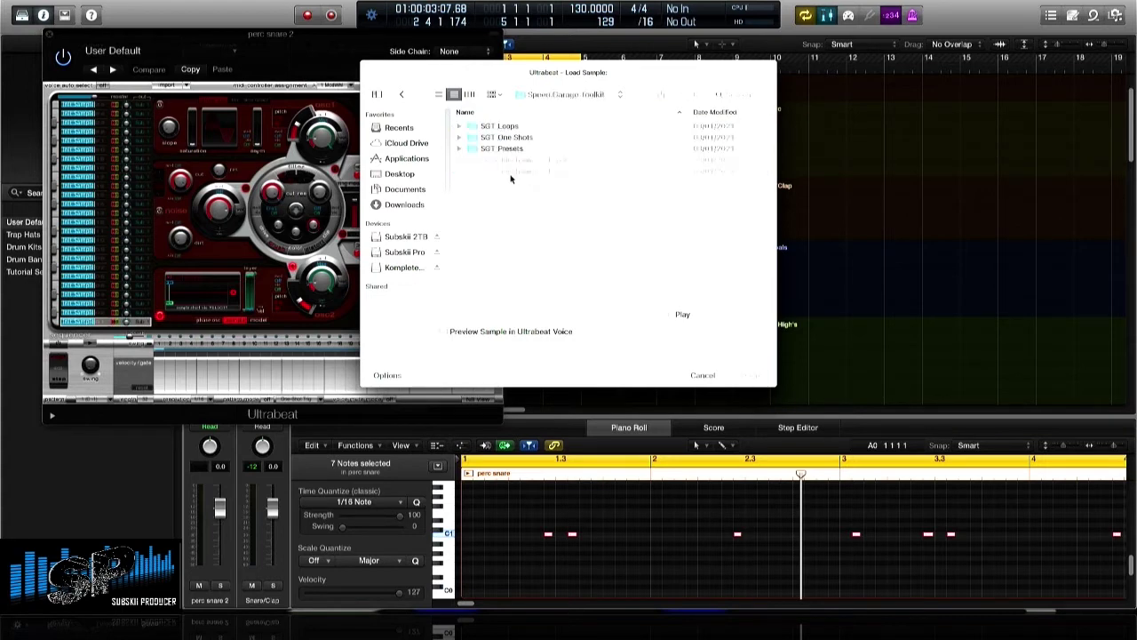
double_click(508, 138)
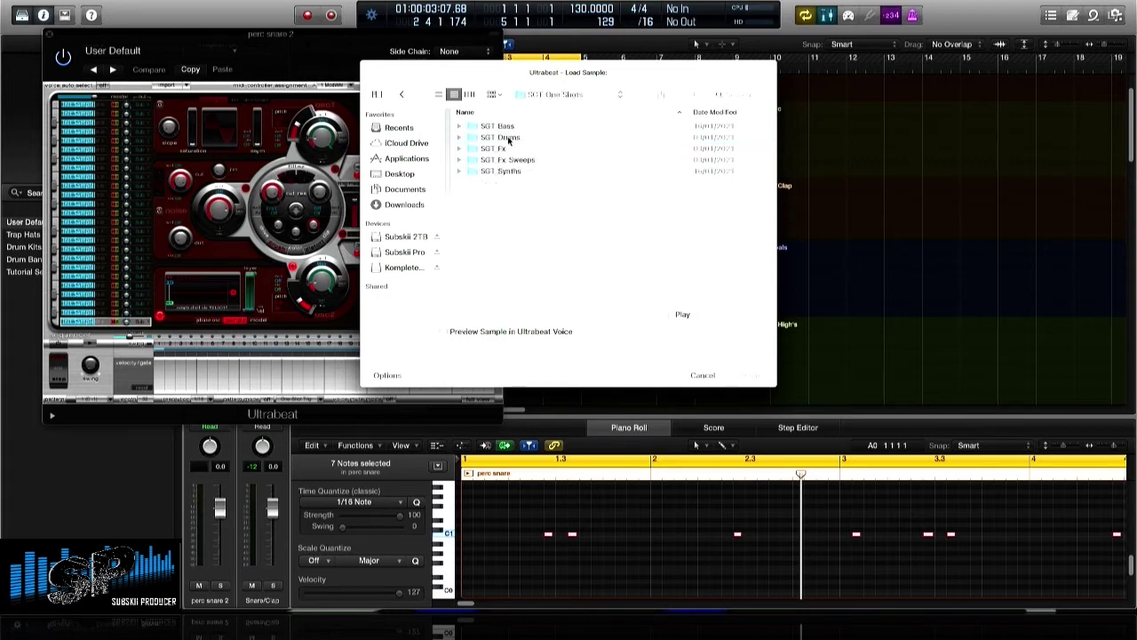
double_click(510, 136)
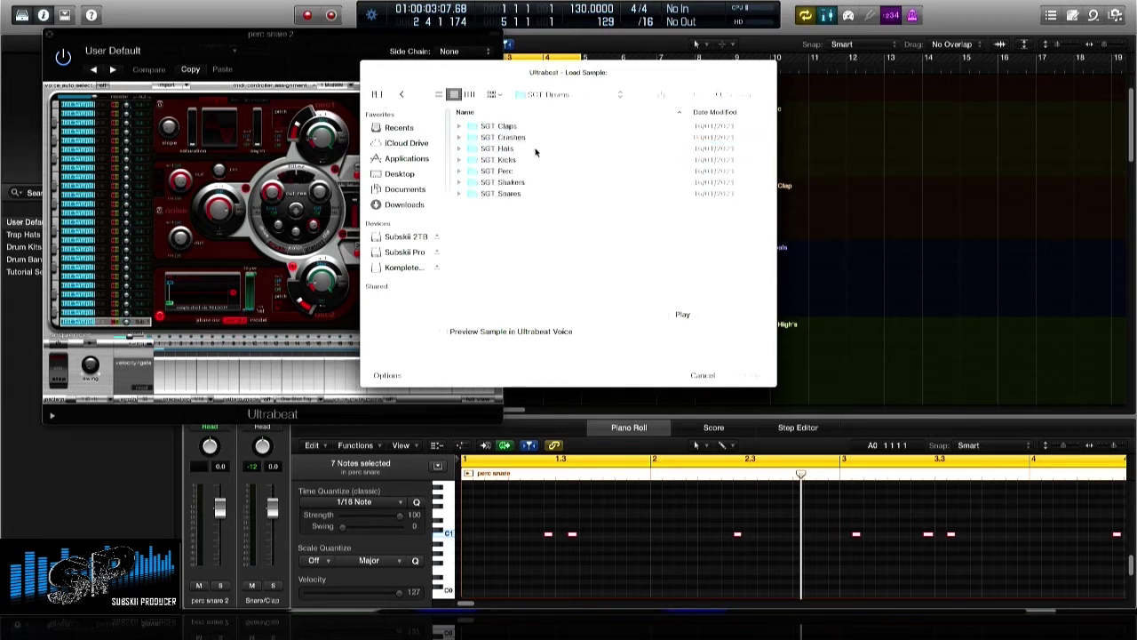
double_click(513, 194)
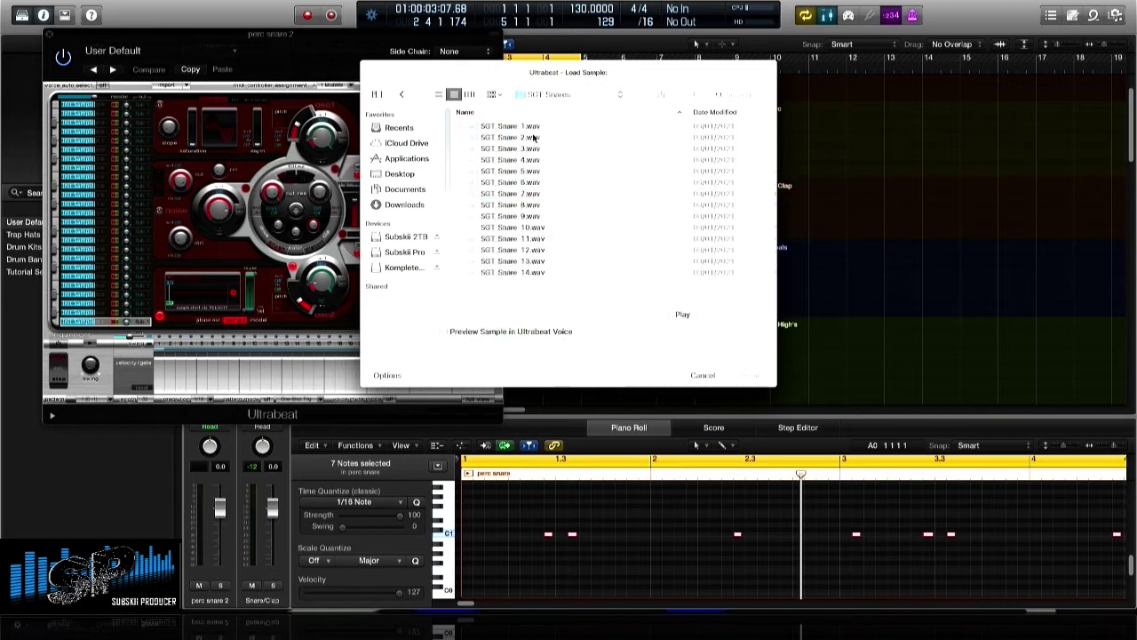
click(528, 128)
key(Return)
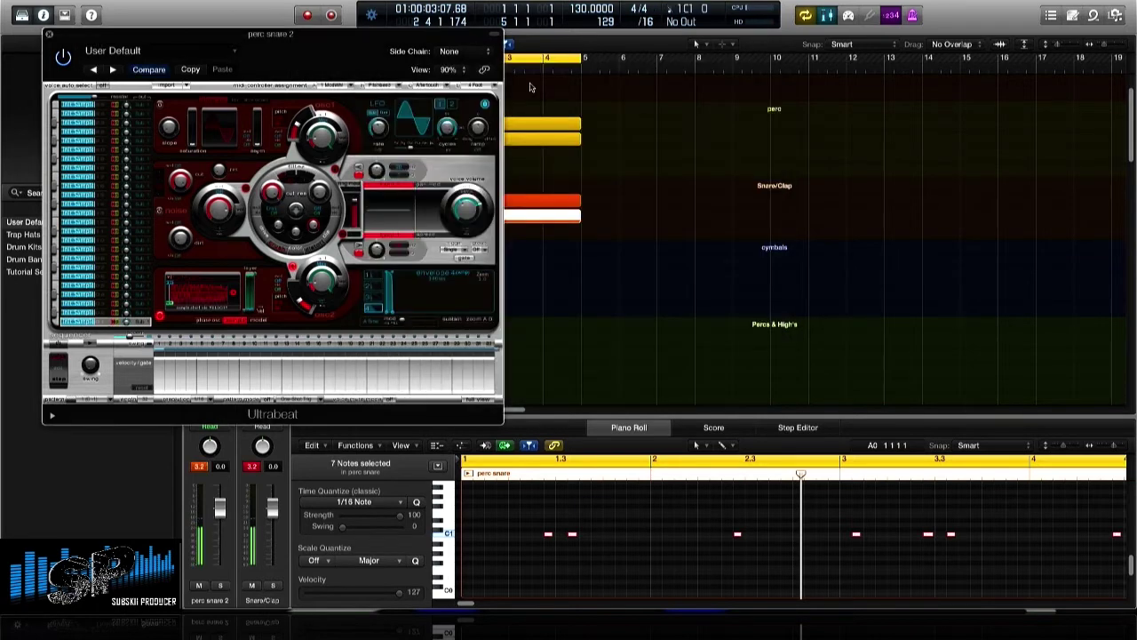
key(space)
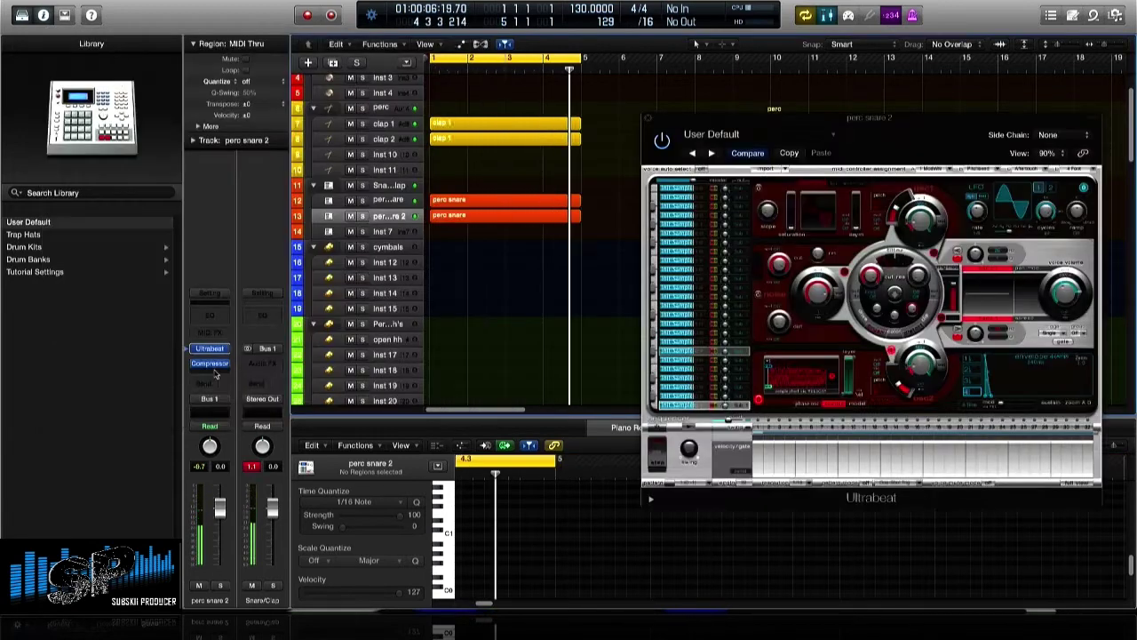
Insert a stereo Overdrive effect after the Compressor on the perc snare 2 channel
click(211, 362)
mouse_move(249, 406)
mouse_move(346, 443)
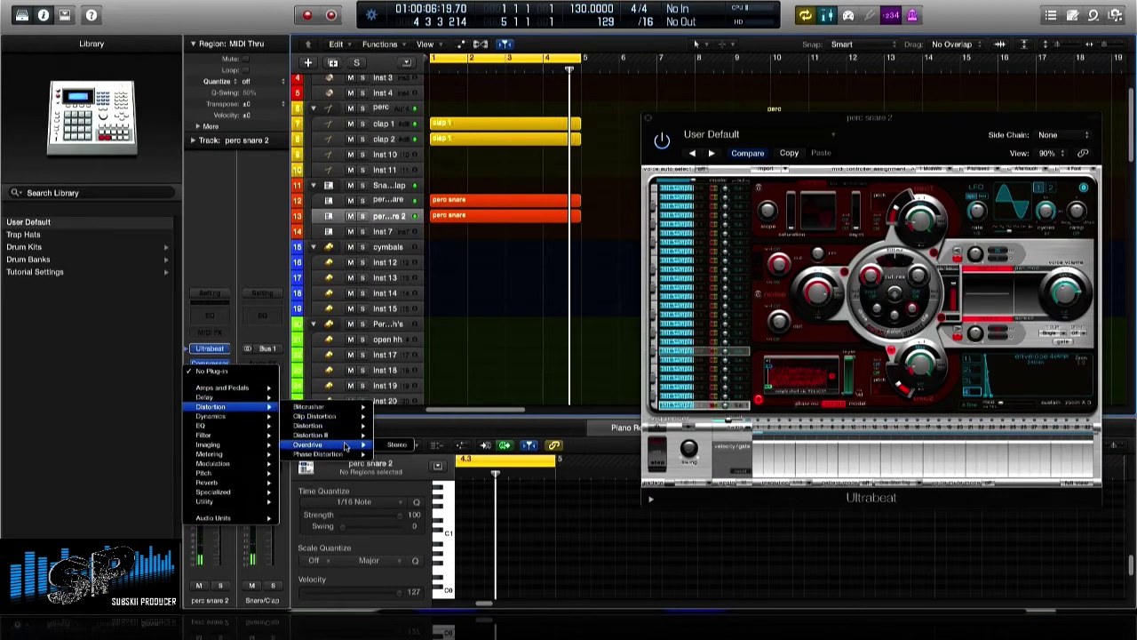
click(385, 445)
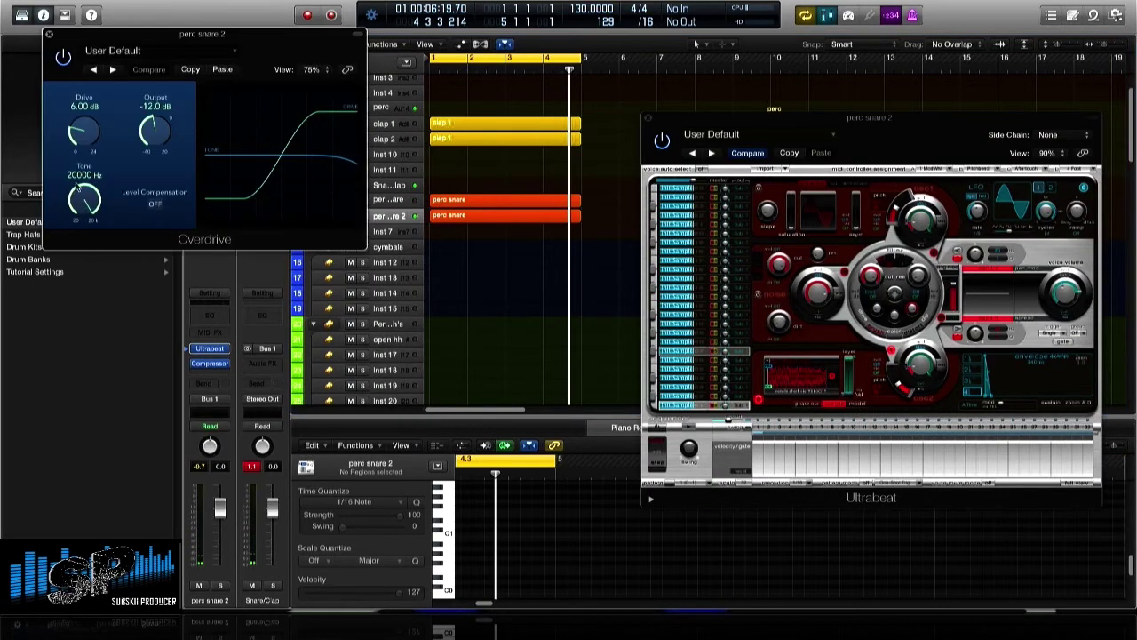
Set perc snare 2's Overdrive to 8 dB drive and a 12600 Hz tone during playback, and close its settings
key(space)
drag(84, 143, 86, 140)
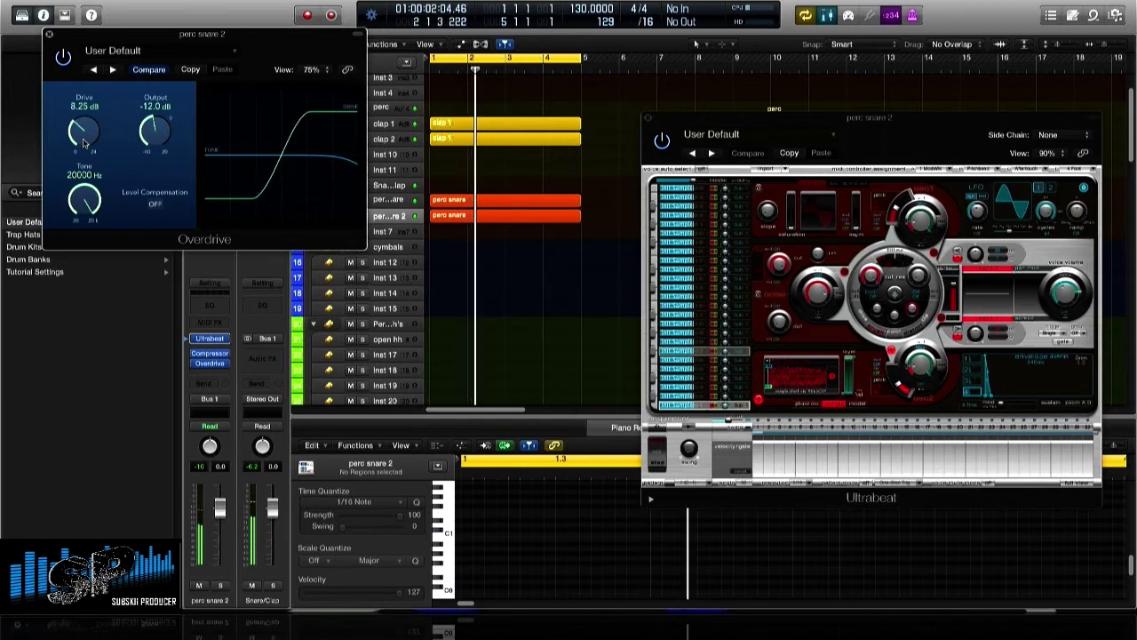
drag(89, 206, 91, 206)
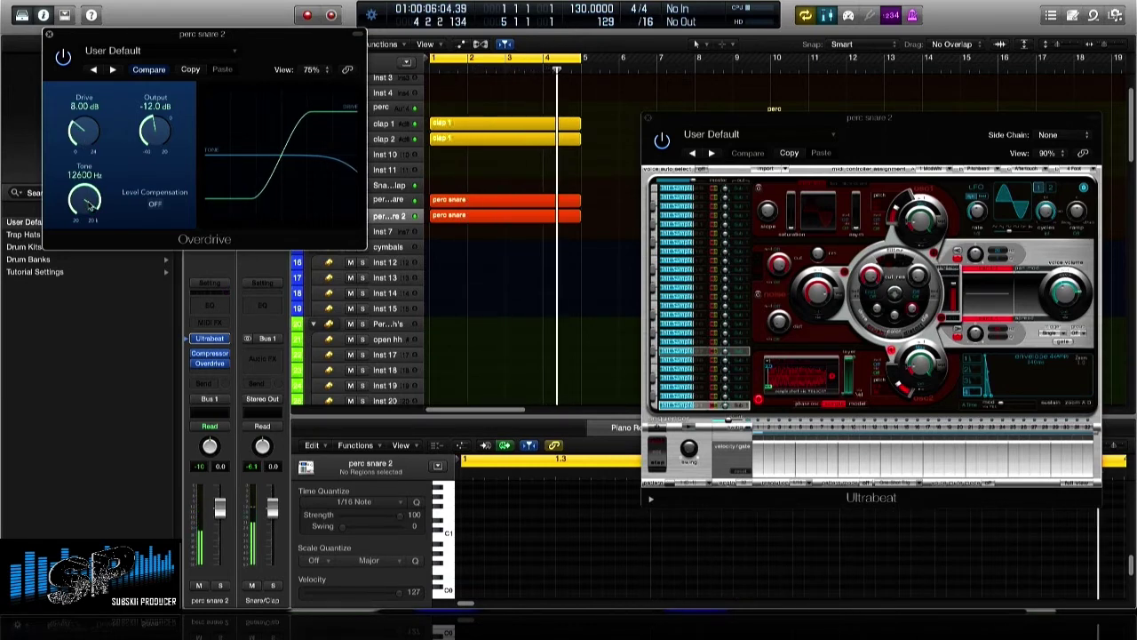
click(49, 35)
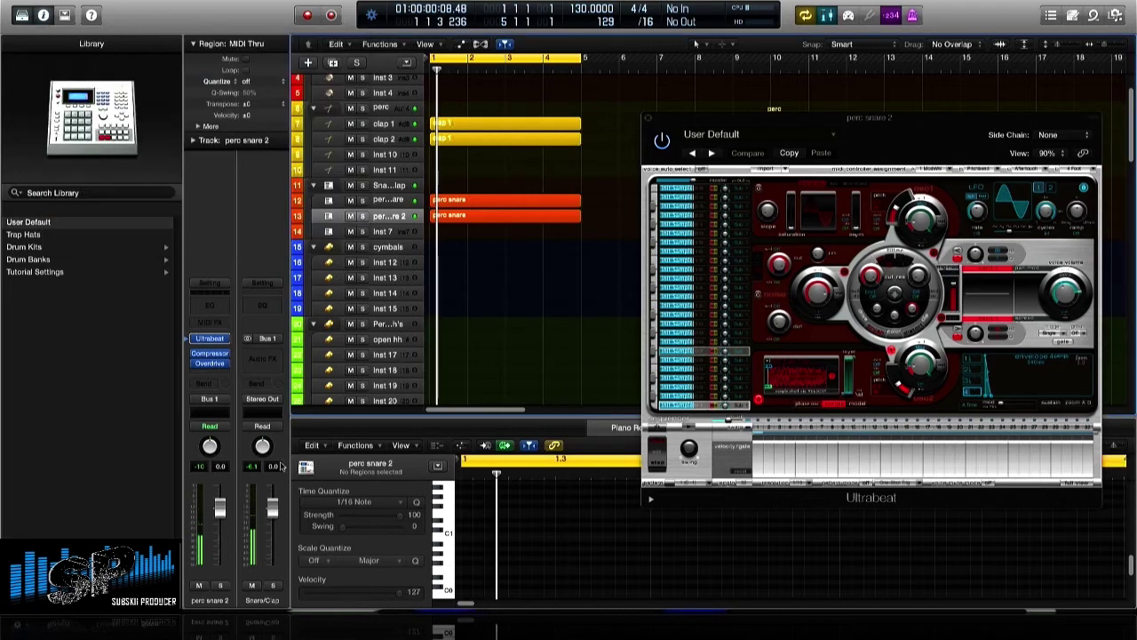
Insert a stereo AutoFilter after the Overdrive on the perc snare 2 channel
click(207, 374)
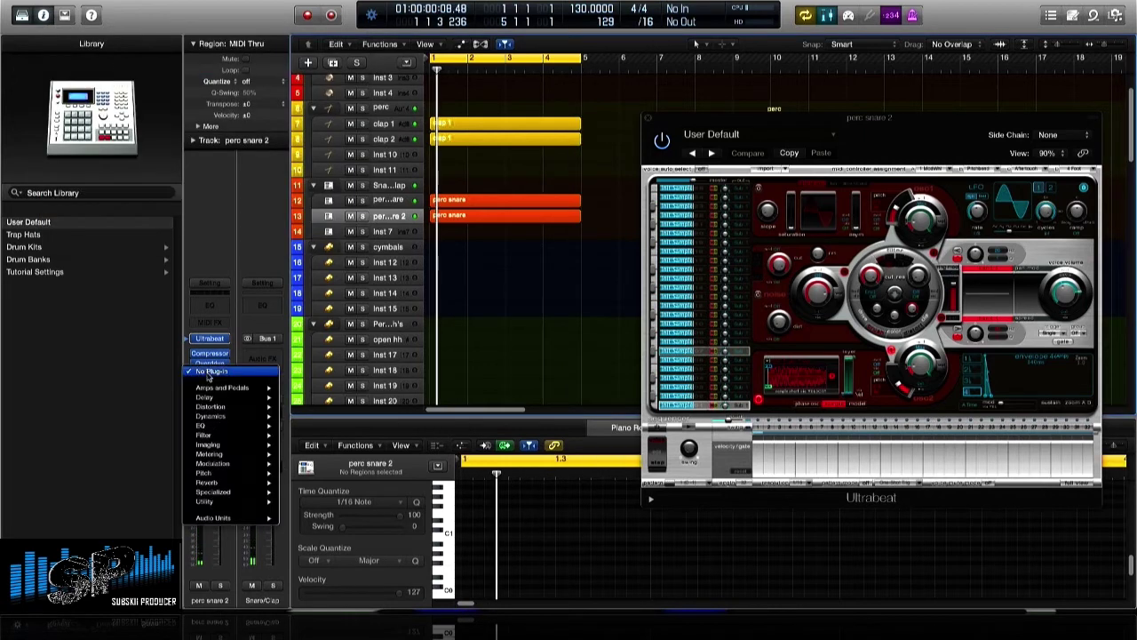
mouse_move(238, 437)
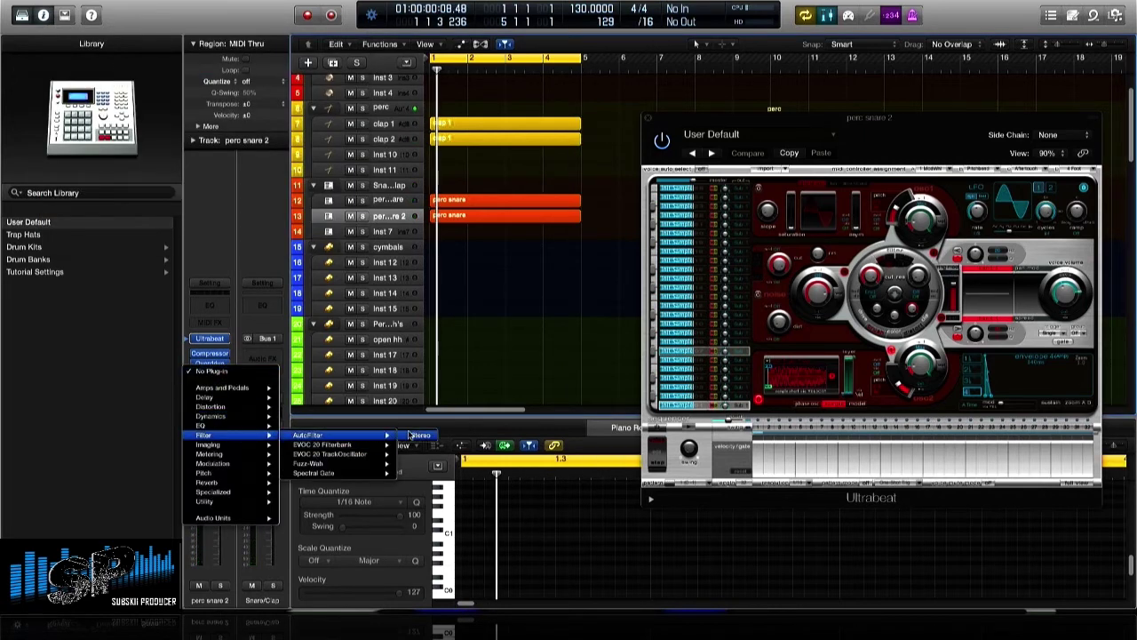
click(418, 436)
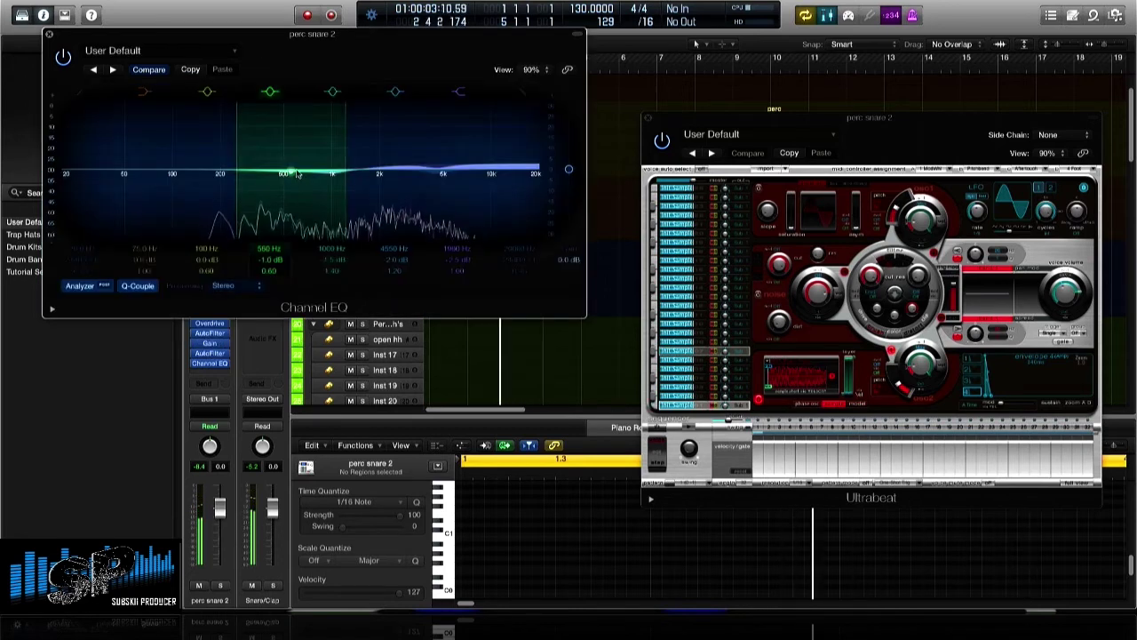
In perc snare 2's Channel EQ, set the low-mid bell to +1.0 dB at 620 Hz and shift the low bell upward in frequency and gain
drag(298, 174, 300, 170)
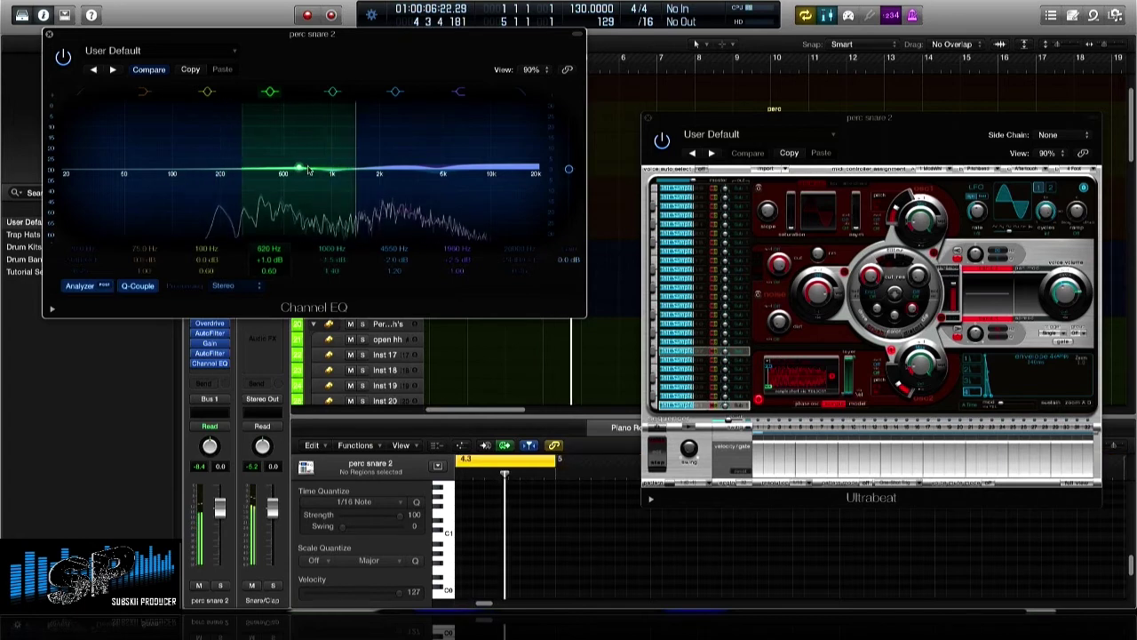
click(175, 171)
drag(174, 170, 263, 160)
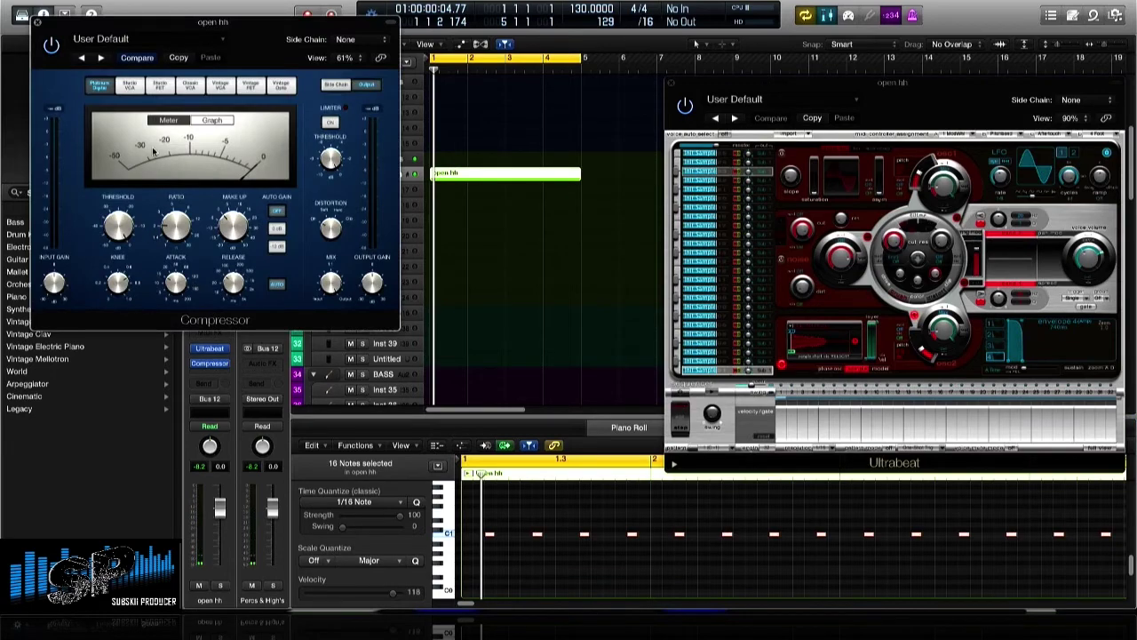
During playback, slightly shorten the decay of the open hh Ultrabeat envelope and adjust its voice volume
drag(940, 99, 797, 83)
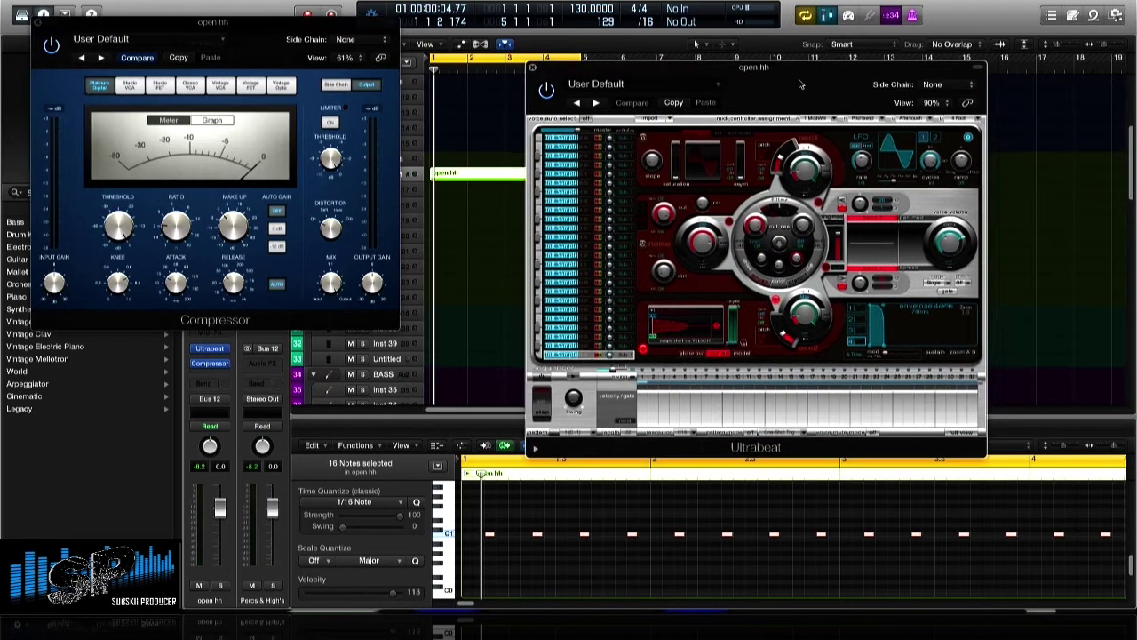
key(space)
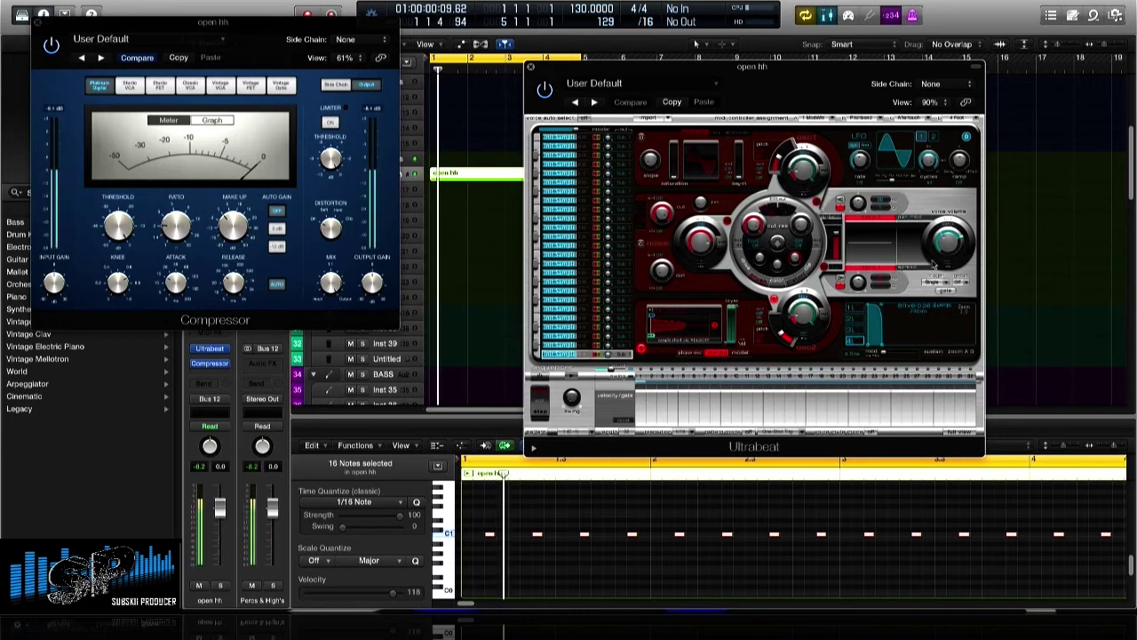
drag(883, 345, 880, 346)
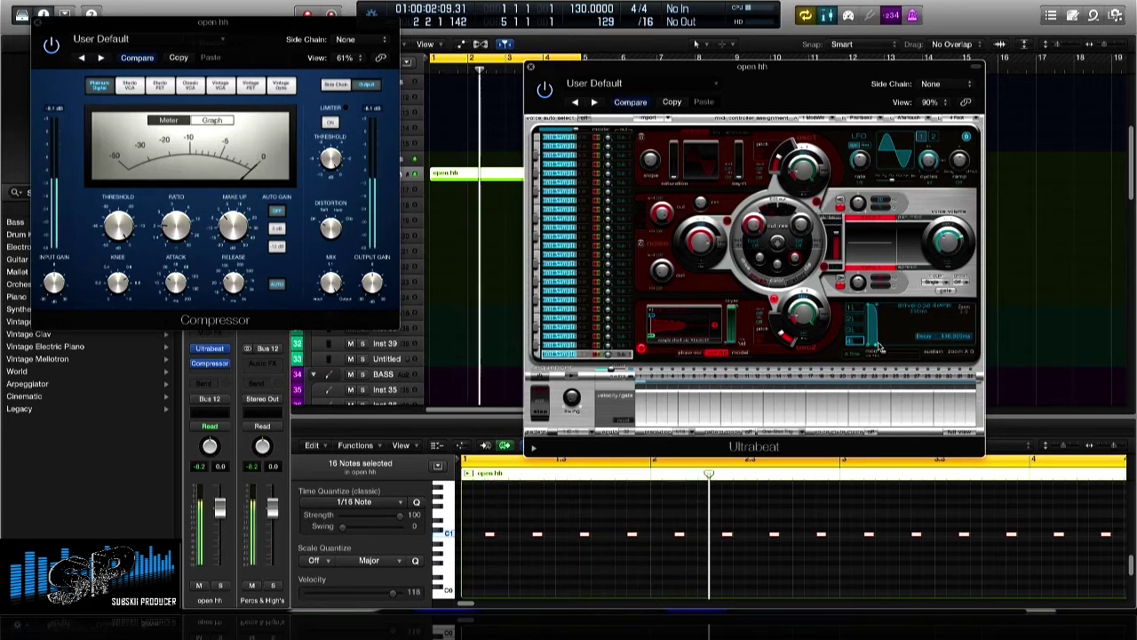
drag(946, 249, 945, 245)
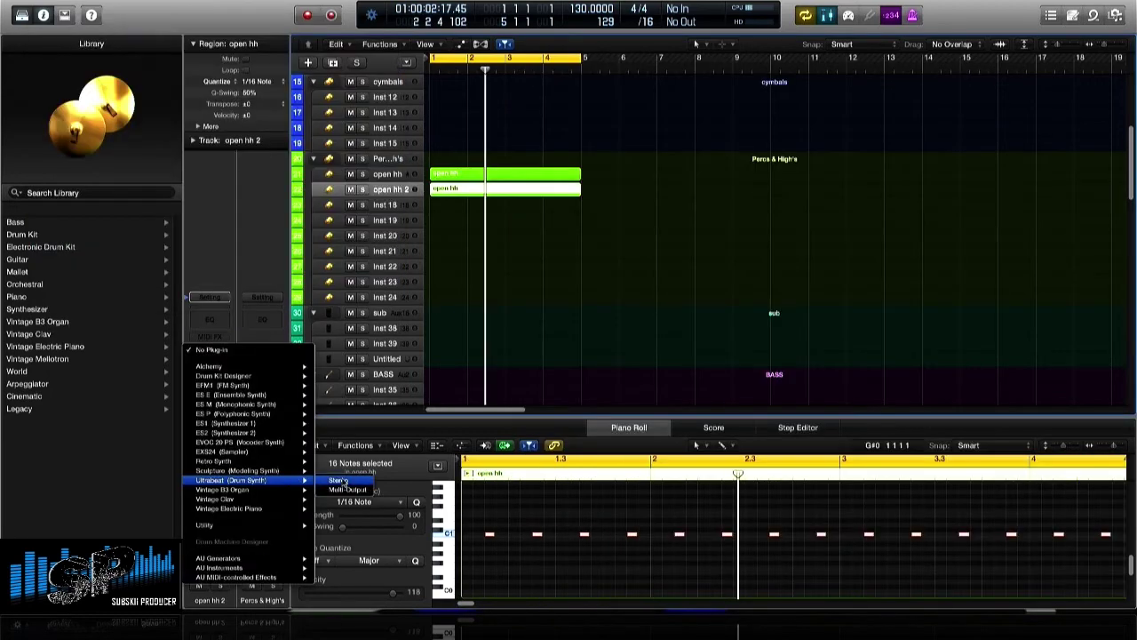
Insert a stereo Ultrabeat on the open hh 2 channel and open its sample loading options
click(343, 481)
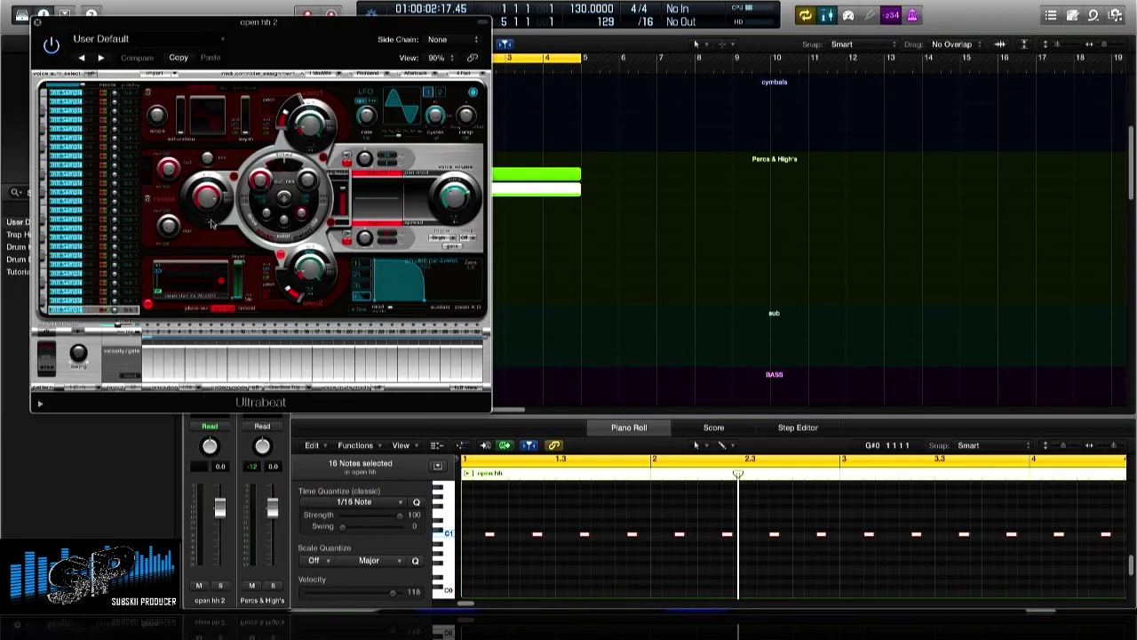
click(195, 271)
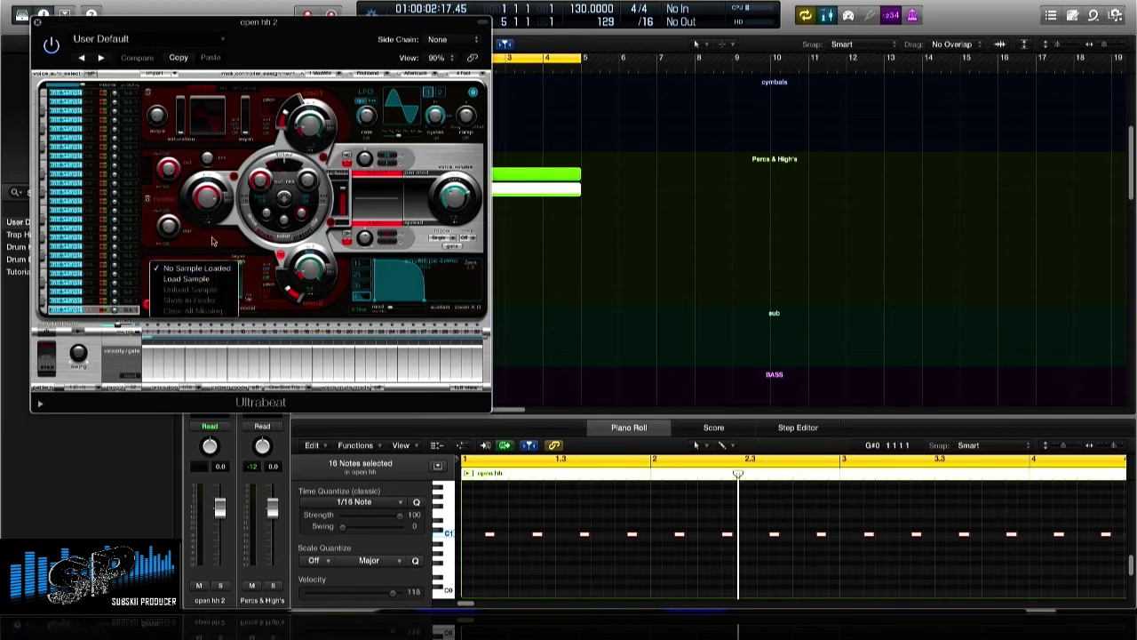
click(212, 242)
click(192, 271)
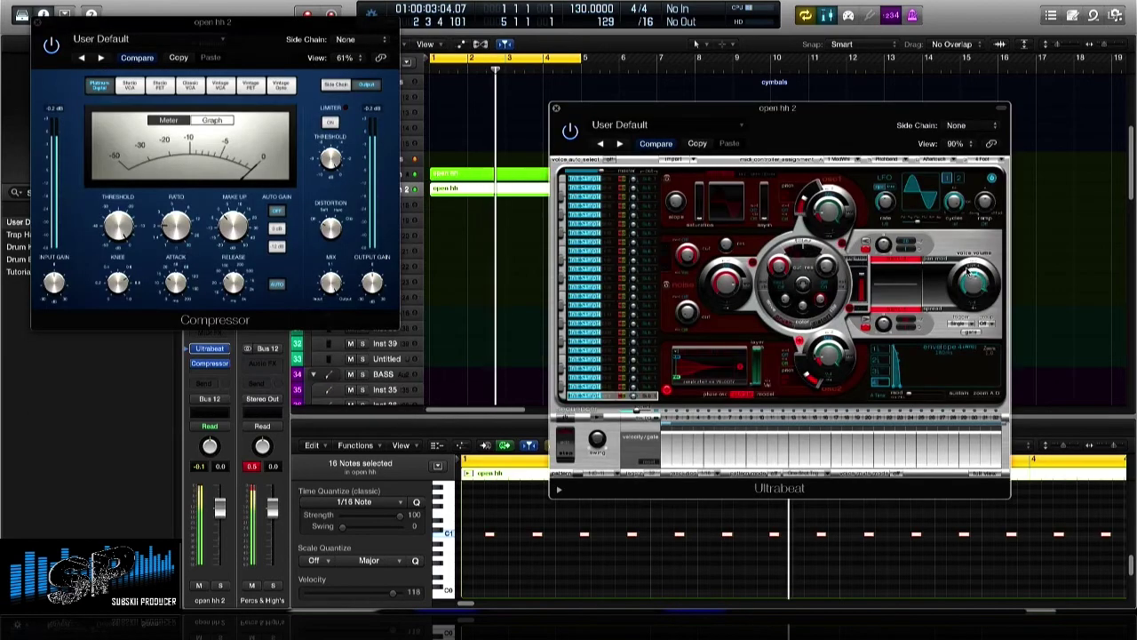
Insert an Overdrive after the Compressor on the open hh 2 channel and raise its drive during playback
mouse_move(975, 290)
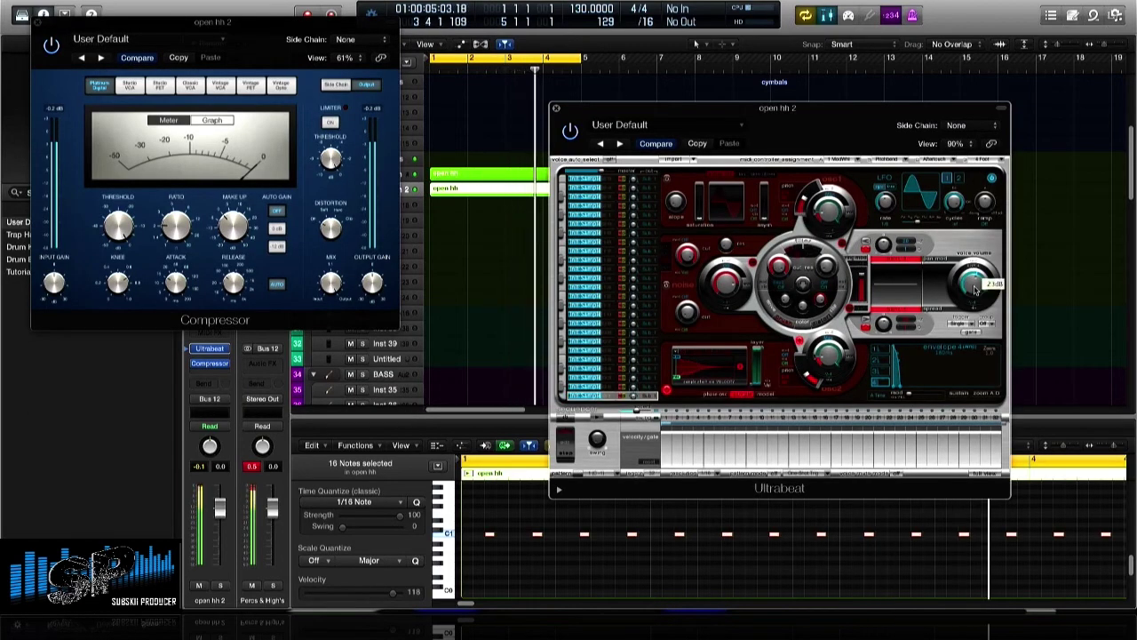
key(v)
click(213, 375)
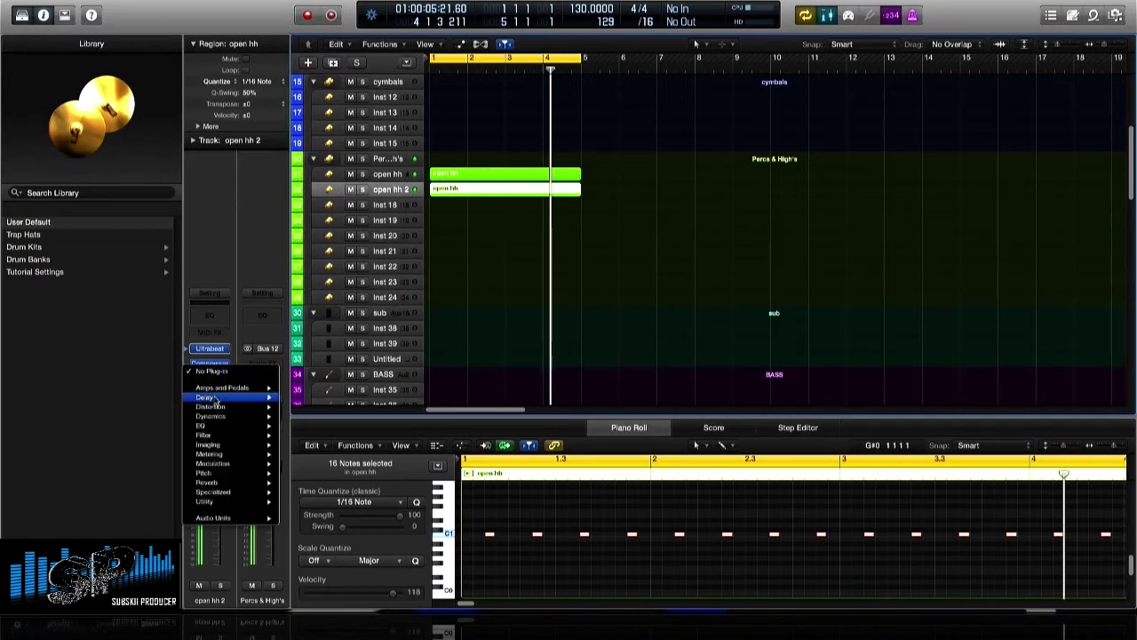
mouse_move(214, 406)
mouse_move(329, 445)
click(400, 446)
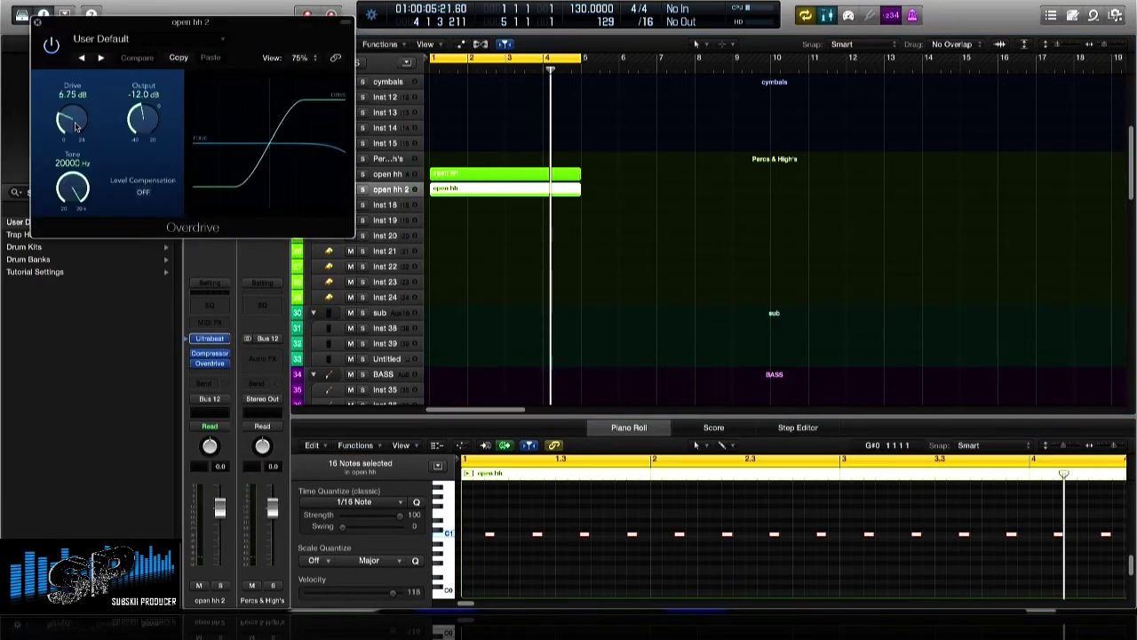
key(space)
scroll(75, 127, up, 2)
scroll(75, 127, up, 1)
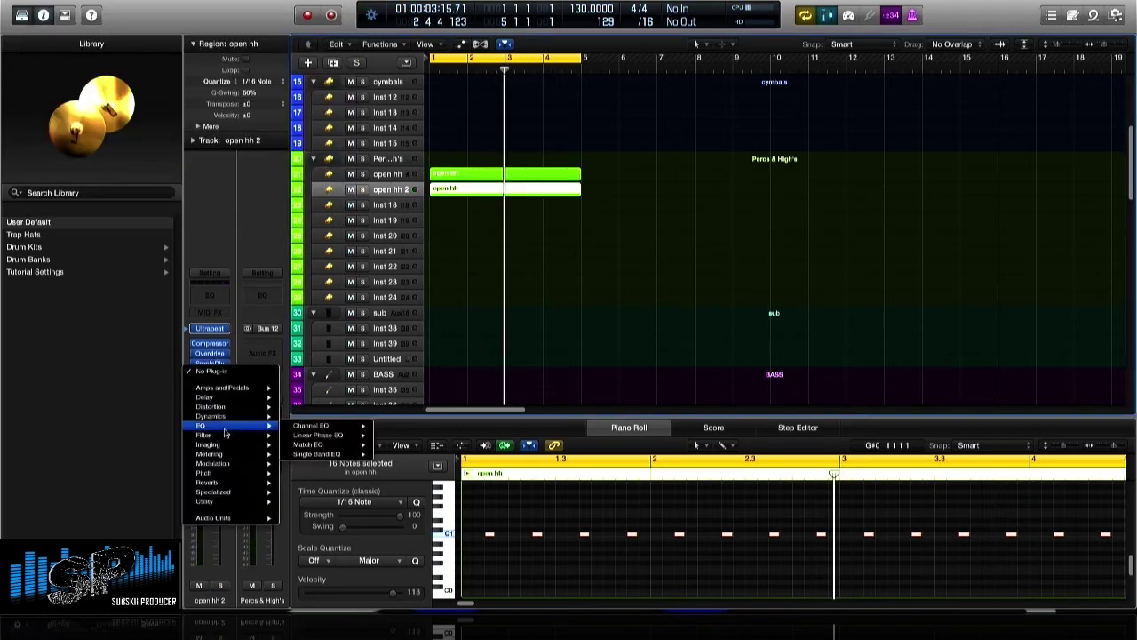
Insert an AutoFilter after the delay on open hh 2, set its cutoff to 65%, and start playback
mouse_move(228, 435)
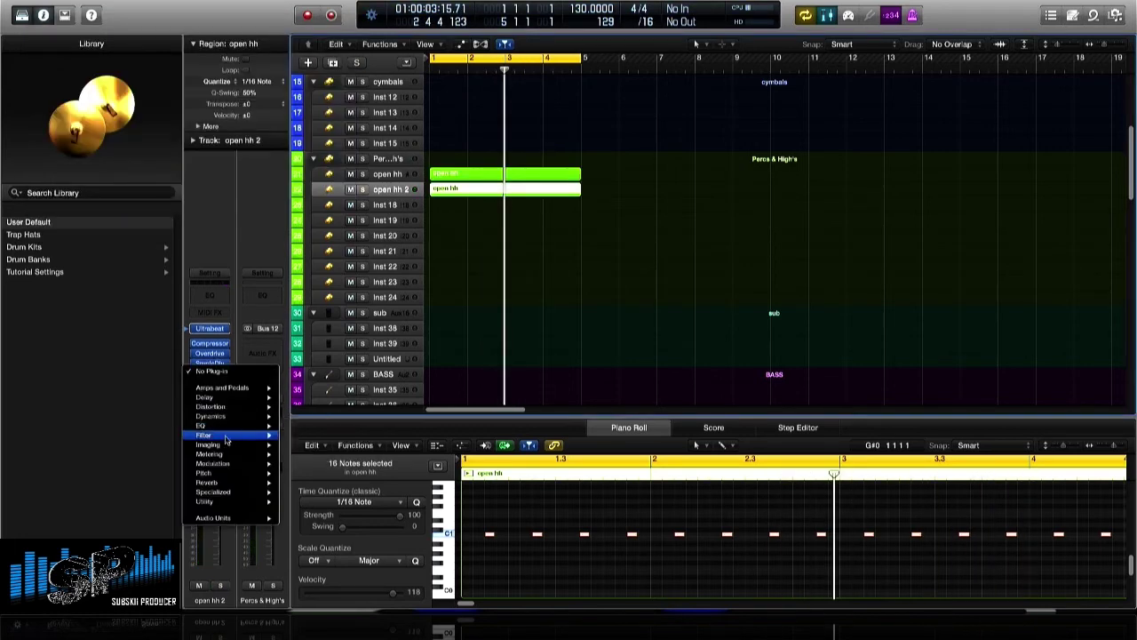
click(389, 433)
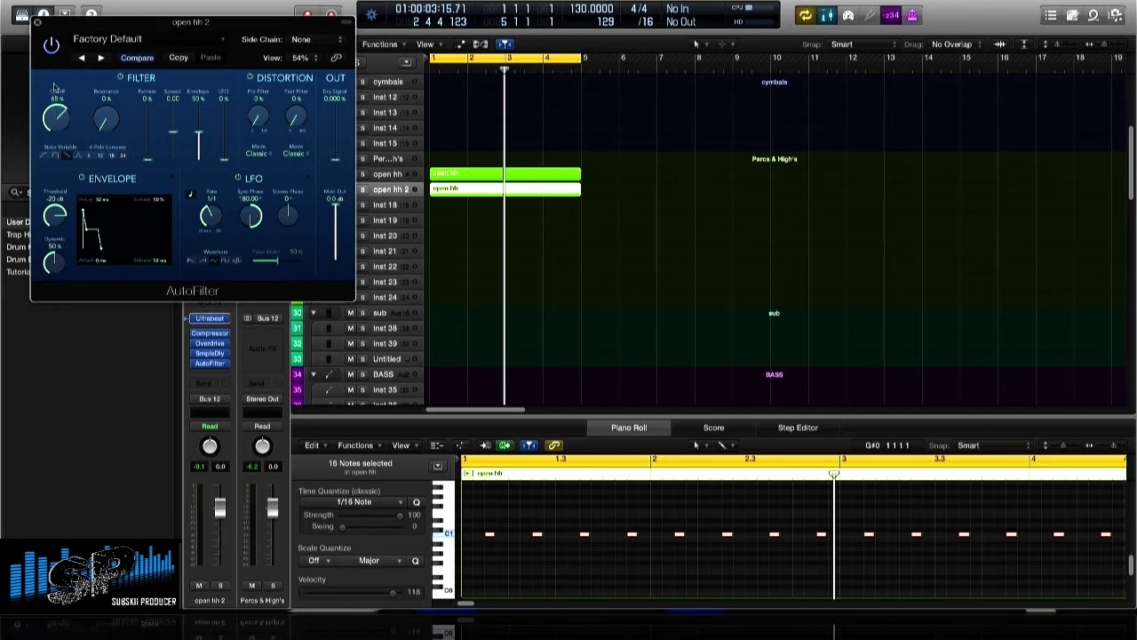
key(space)
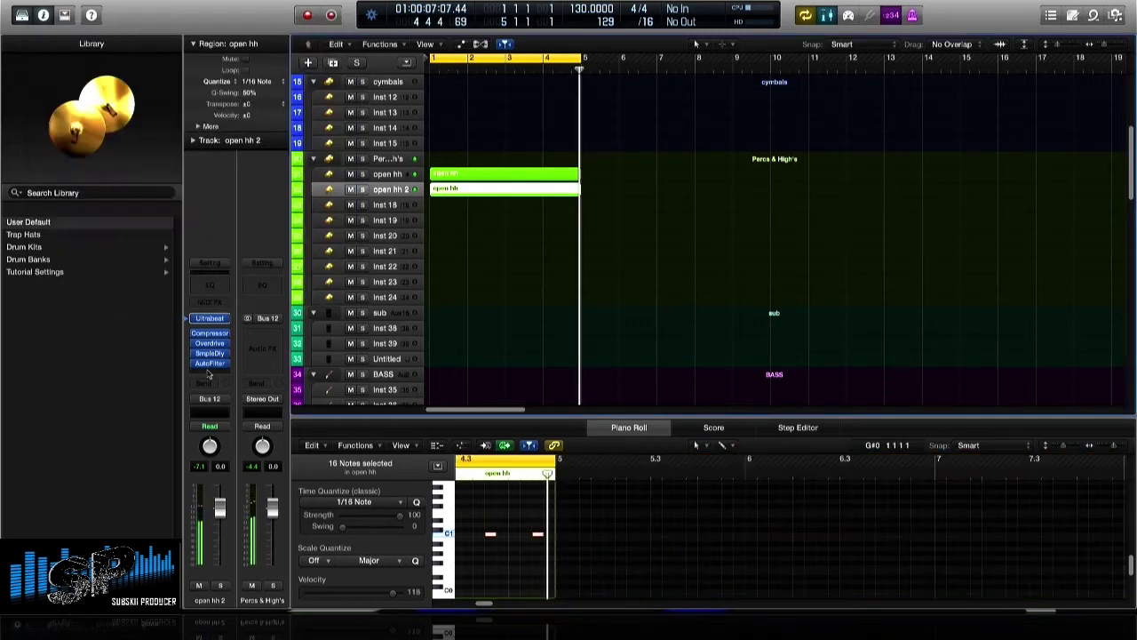
Insert a Gain plug-in at about -3.2 dB on open hh 2 and move its Channel EQ high shelf to a higher frequency and lower gain
click(210, 373)
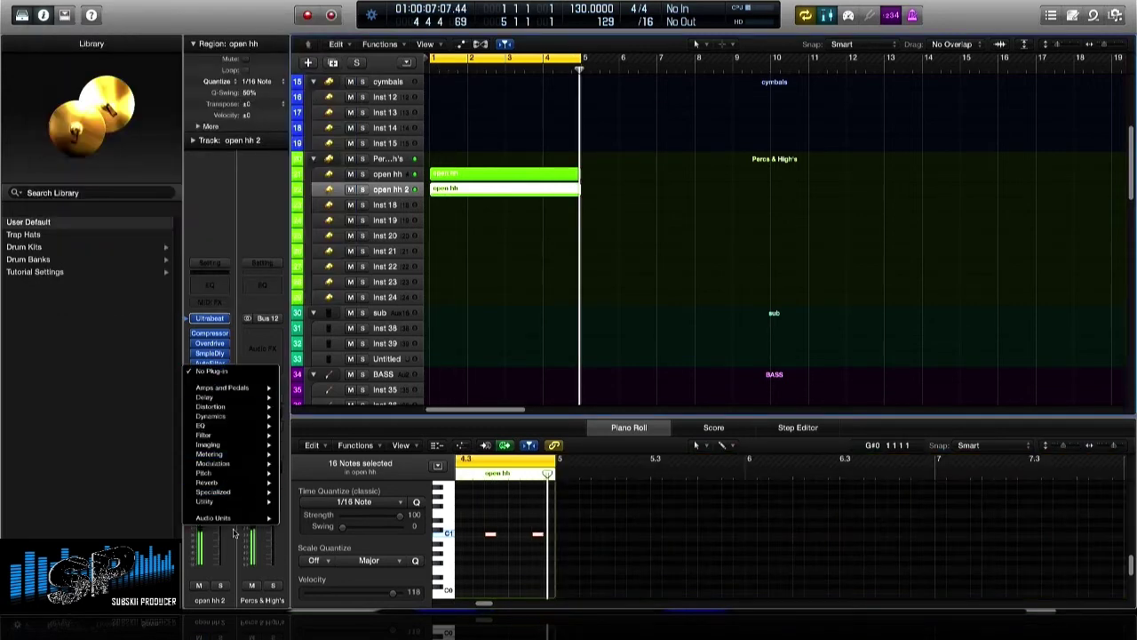
click(302, 499)
scroll(74, 144, down, 2)
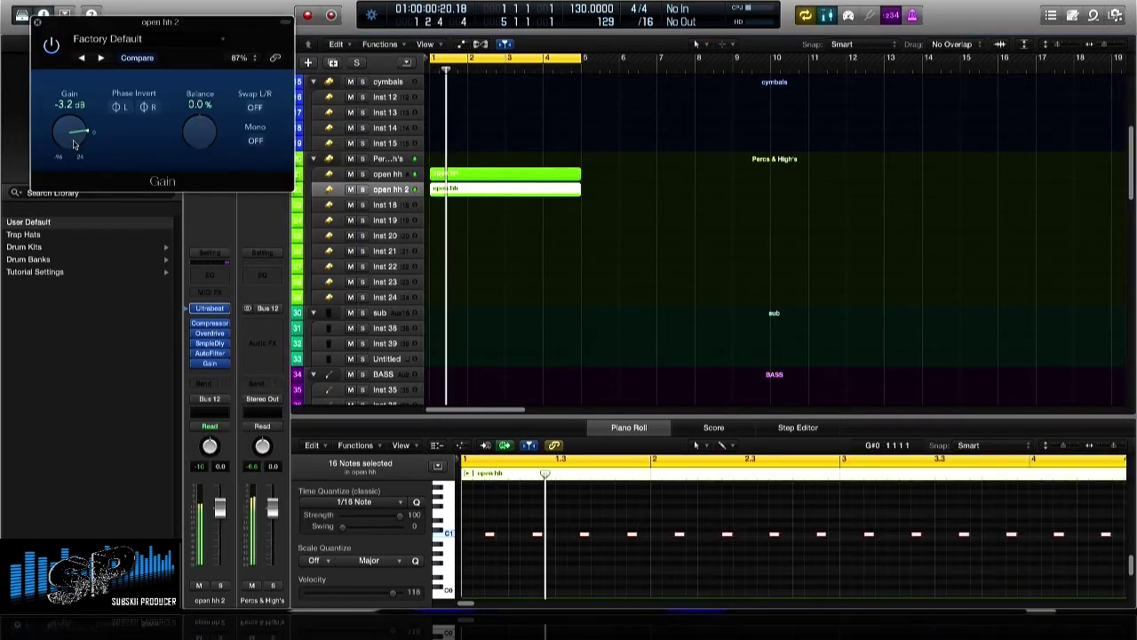
scroll(74, 144, down, 1)
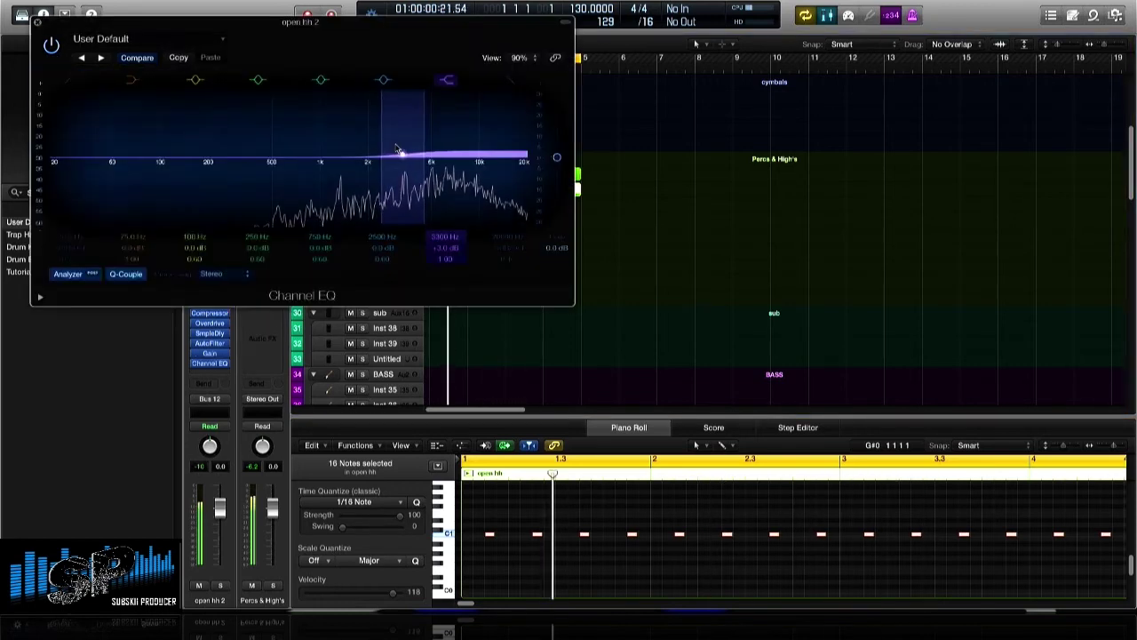
drag(395, 145, 433, 164)
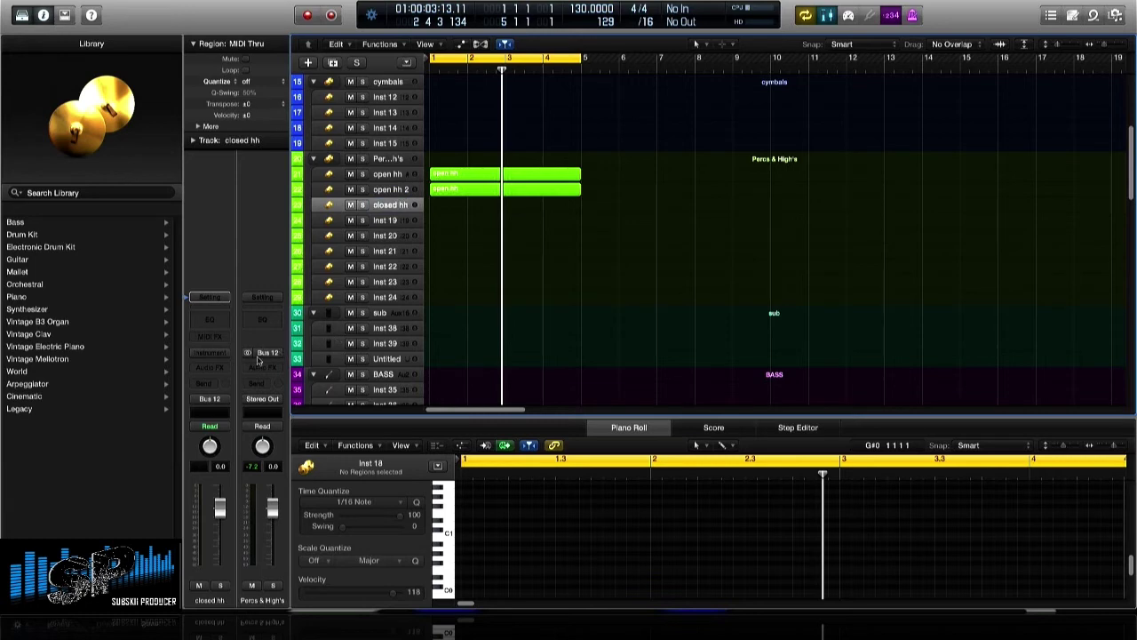
Insert Ultrabeat on the closed hh channel and record a two-bar closed hi-hat pattern of 16 notes on C1
click(212, 352)
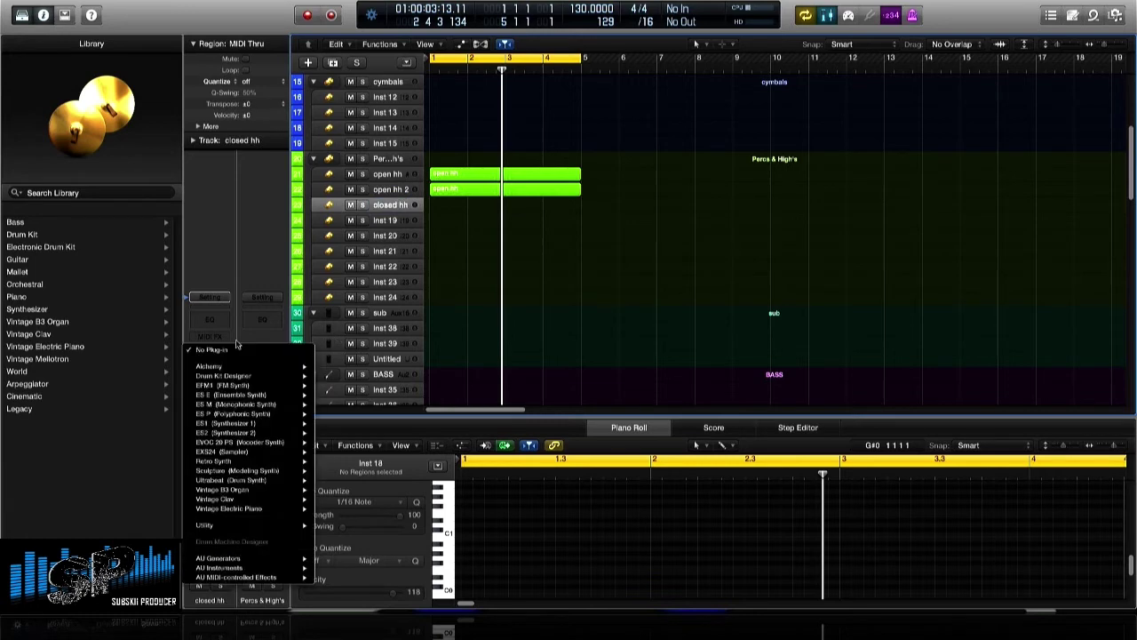
click(248, 450)
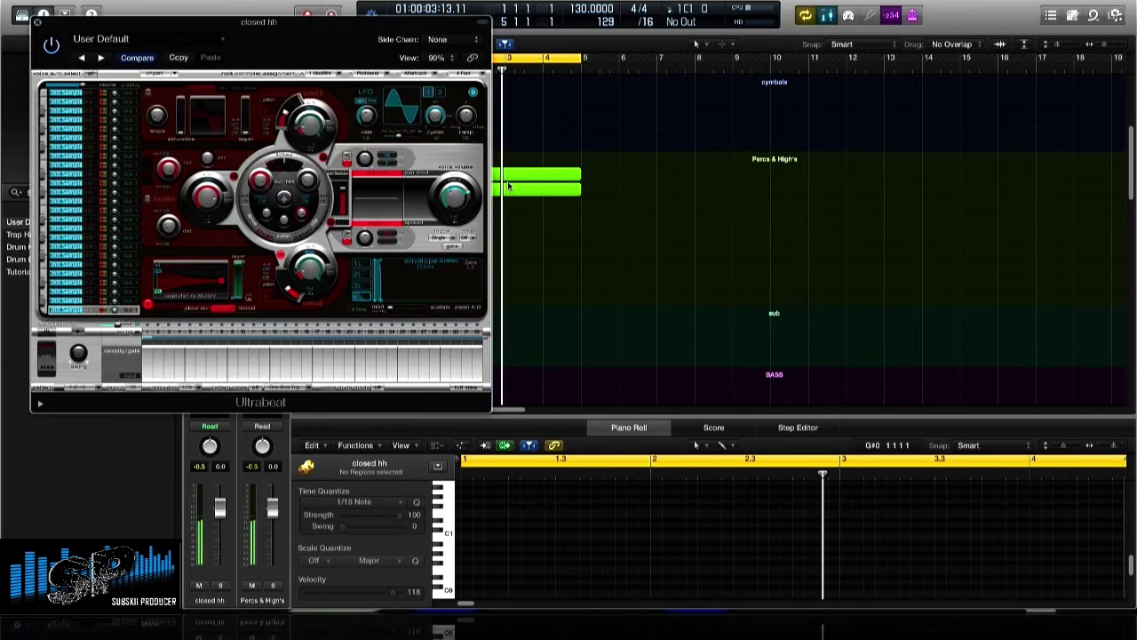
key(space)
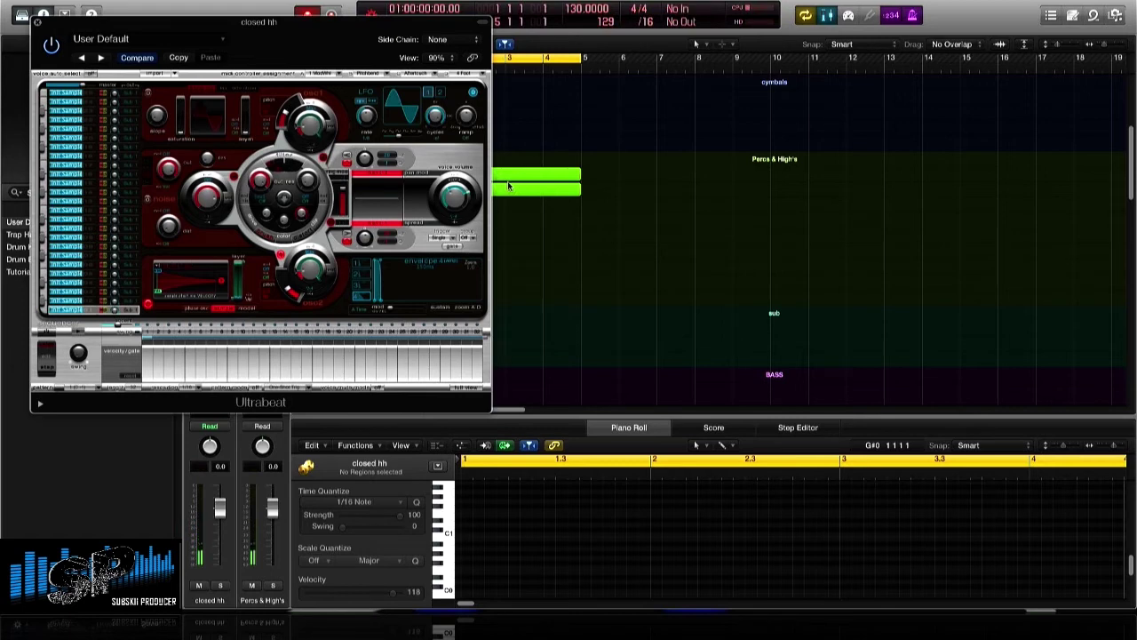
key(space)
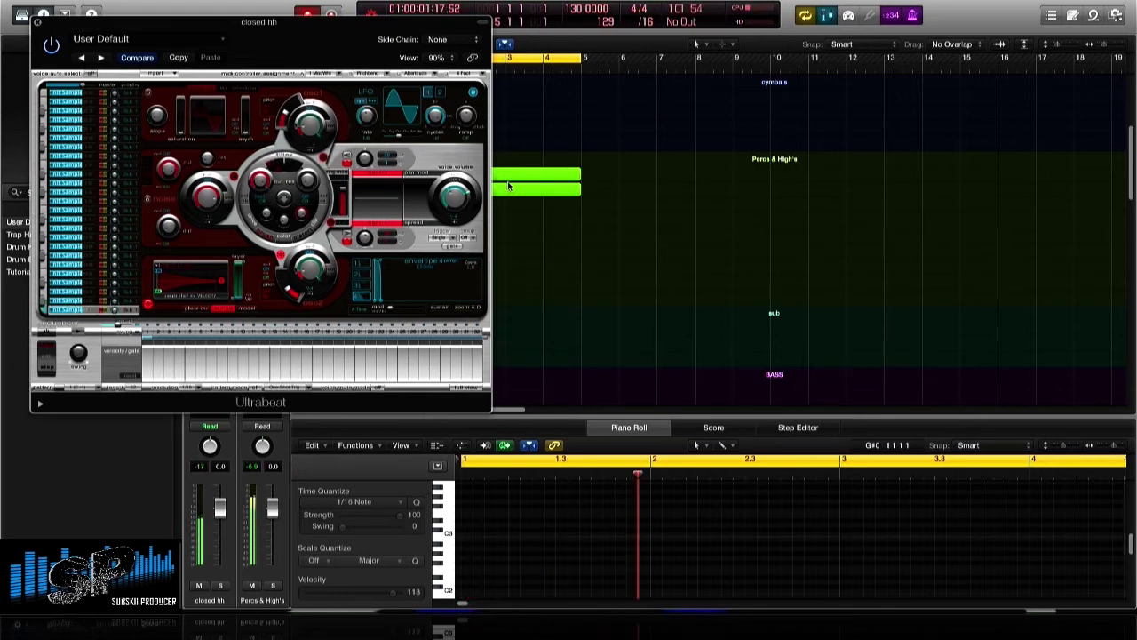
key(space)
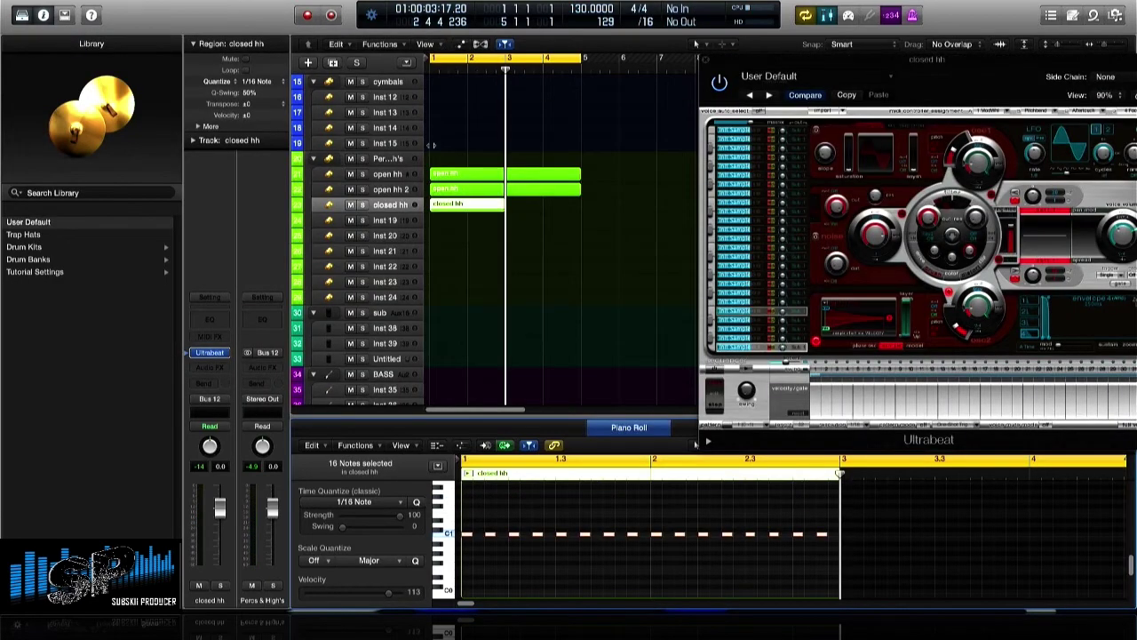
Fill the gaps between the closed hi-hat notes on C1 and lower the velocity of the 15 added notes to 54 during playback
key(space)
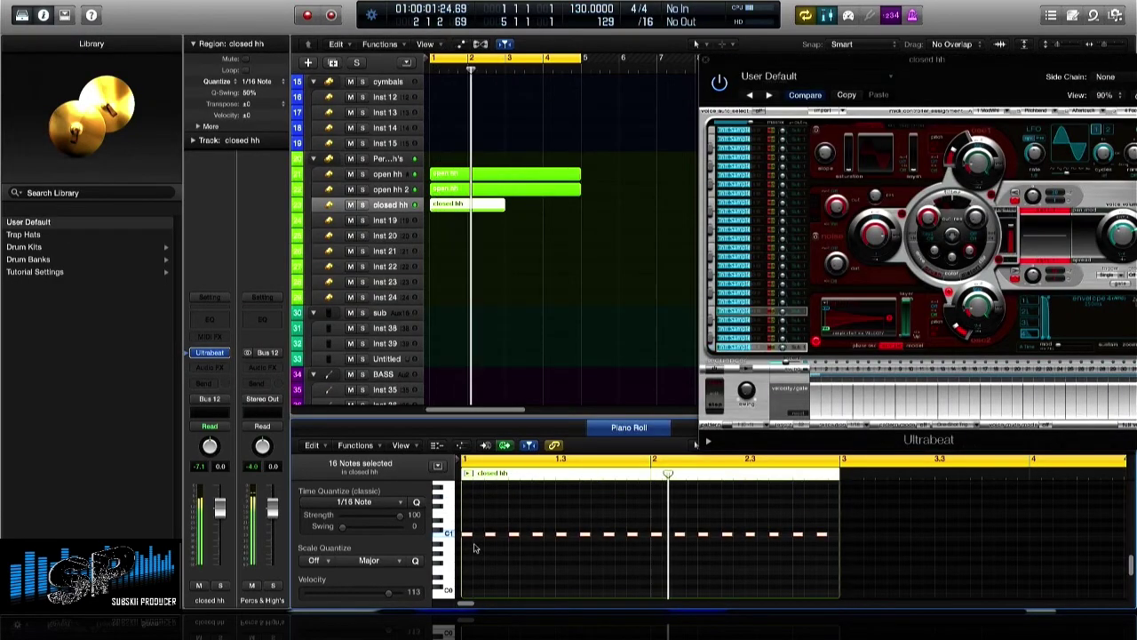
click(471, 539)
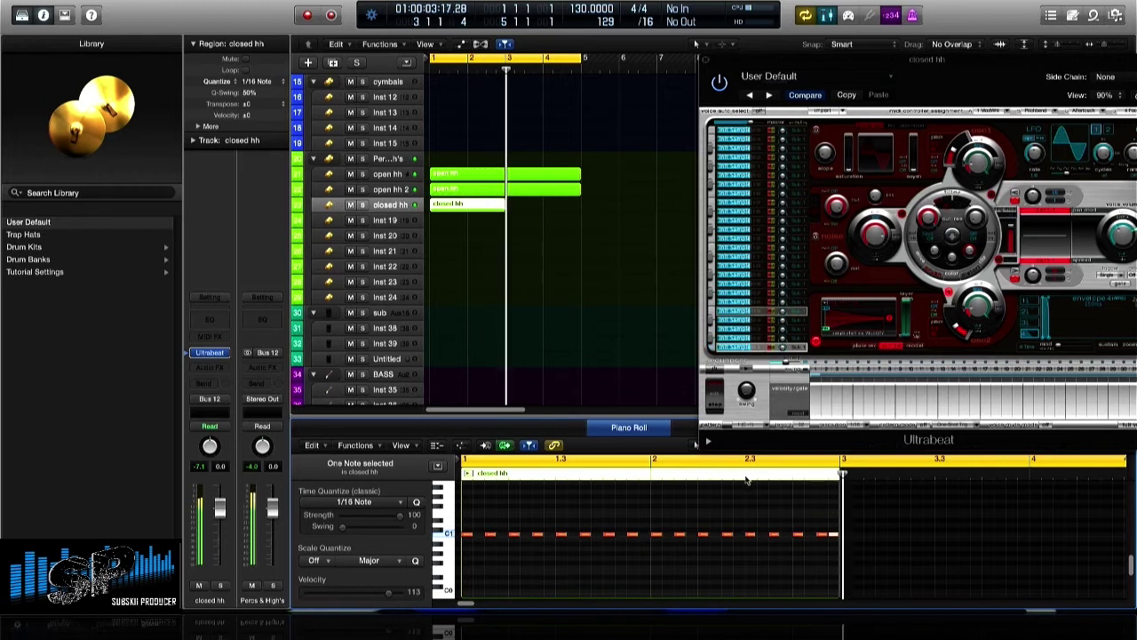
drag(764, 540, 558, 526)
mouse_move(473, 526)
mouse_down()
mouse_move(465, 535)
mouse_move(477, 539)
mouse_move(465, 538)
mouse_up()
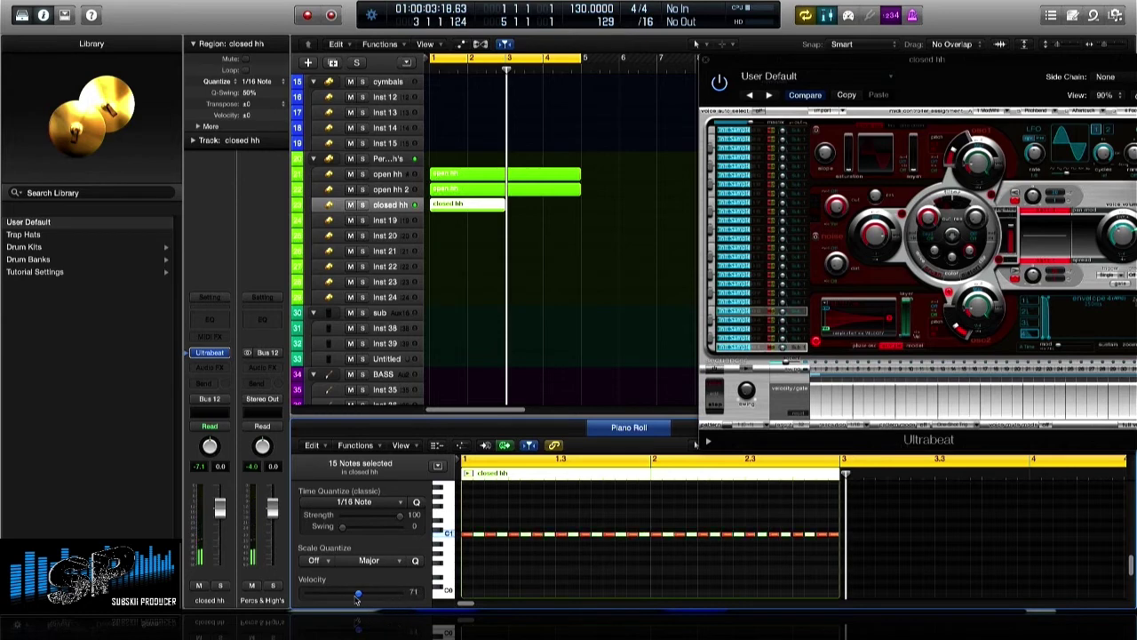
drag(351, 600, 347, 598)
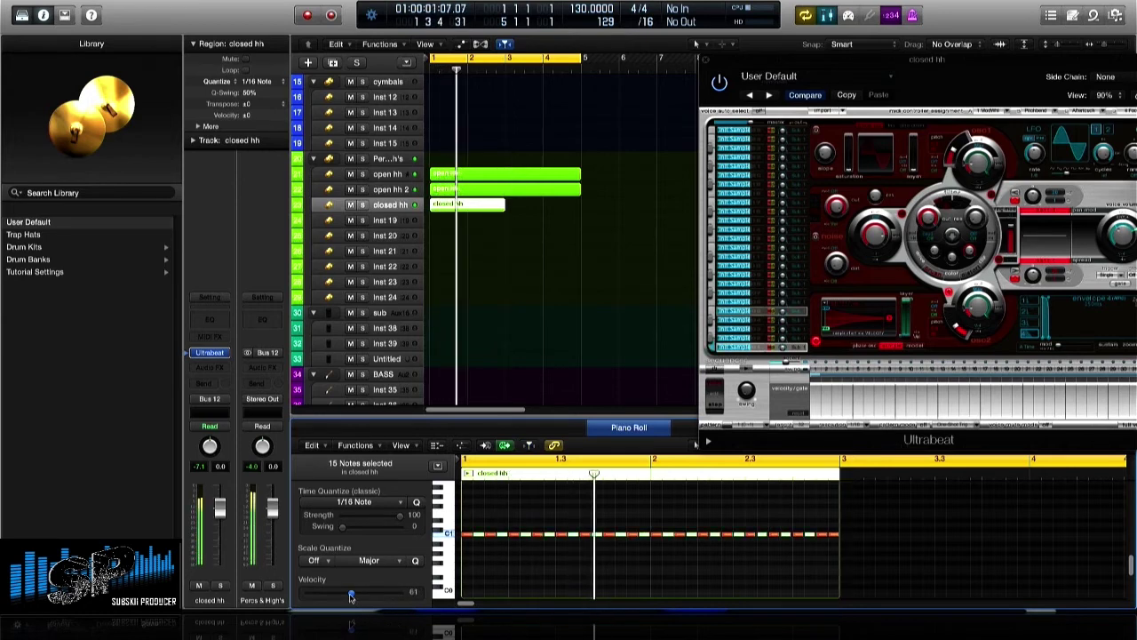
Repeat the closed hh region over bars 3 and 4 and set the velocity of its in-between notes to 45
key(super+r)
key(Return)
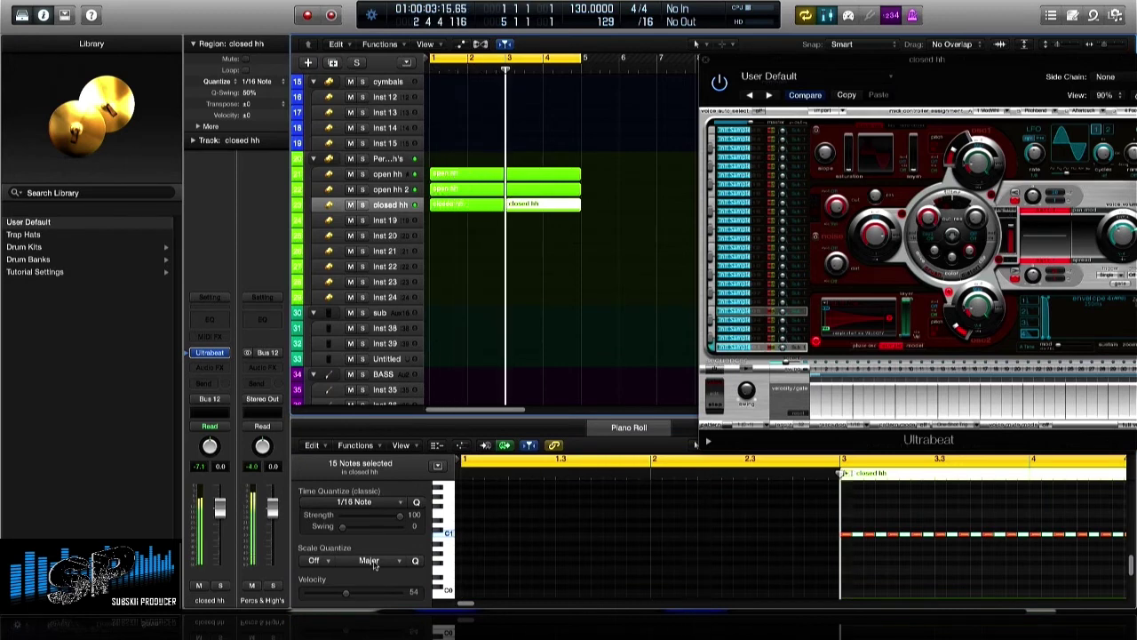
drag(356, 593, 348, 592)
click(719, 551)
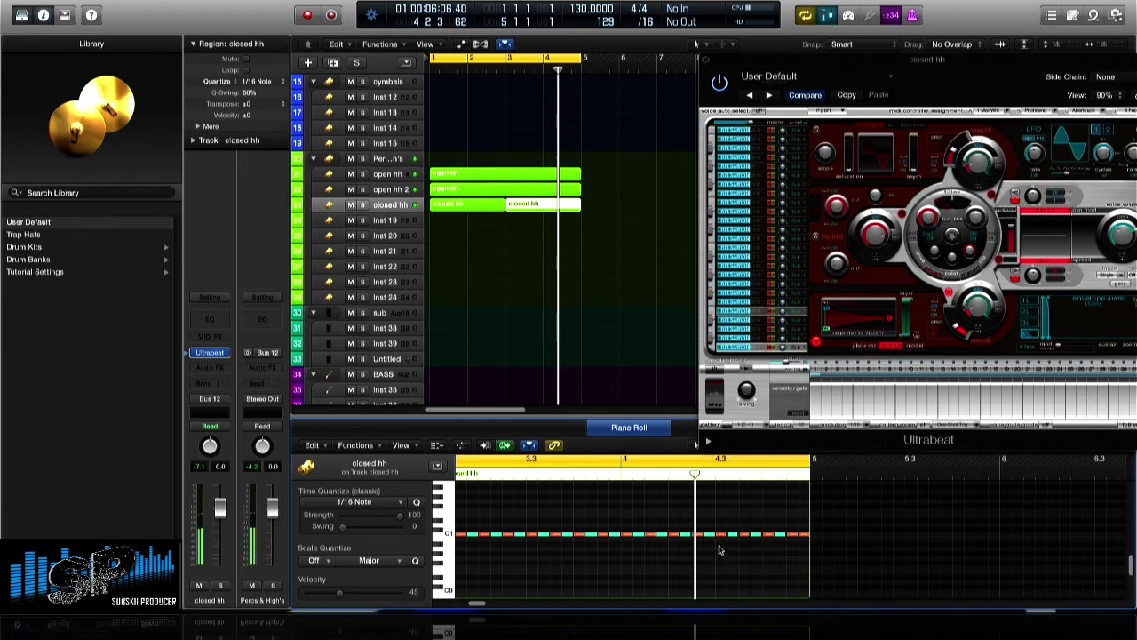
drag(711, 539, 725, 537)
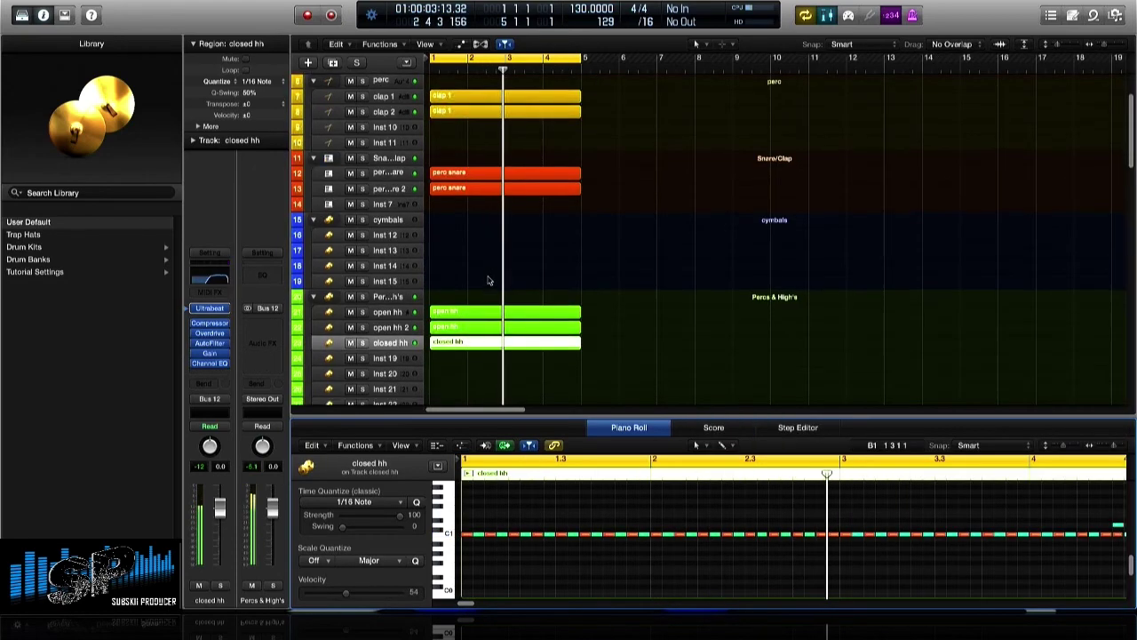
Set the side chain of the Percs & High's Compressor to Bus 13 and start playback
scroll(488, 281, down, 10)
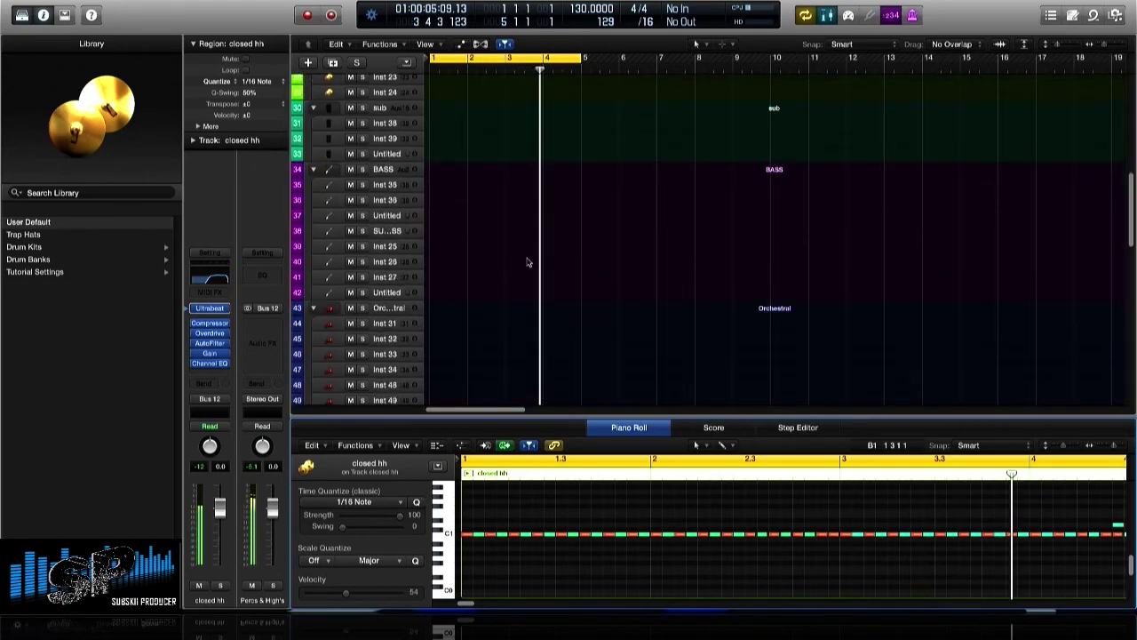
drag(1091, 45, 1099, 48)
scroll(772, 213, up, 8)
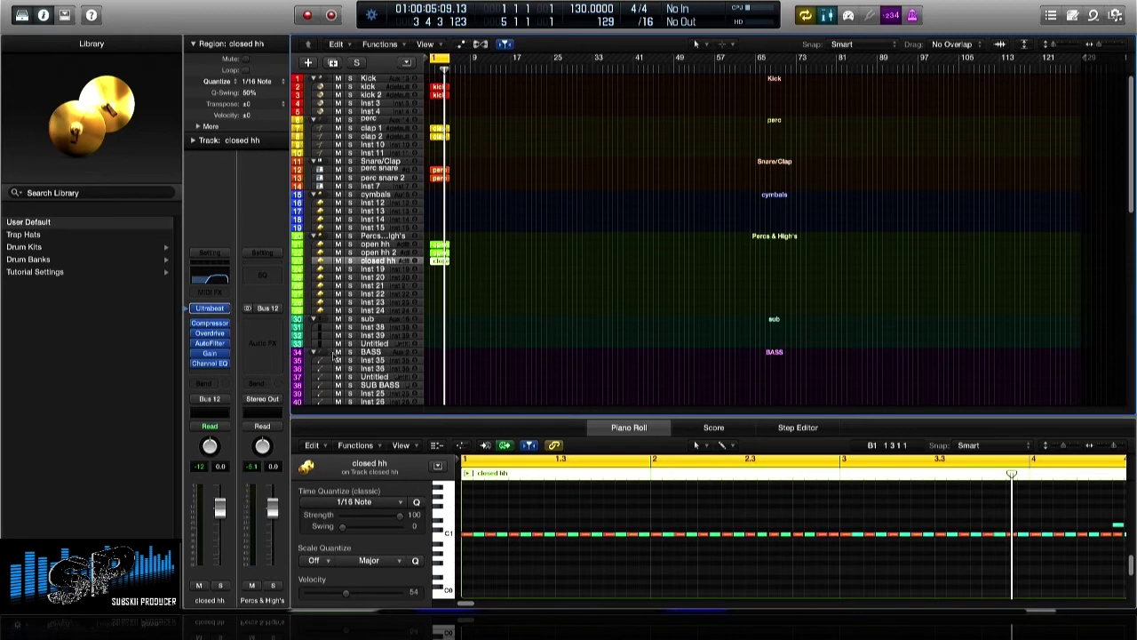
click(360, 40)
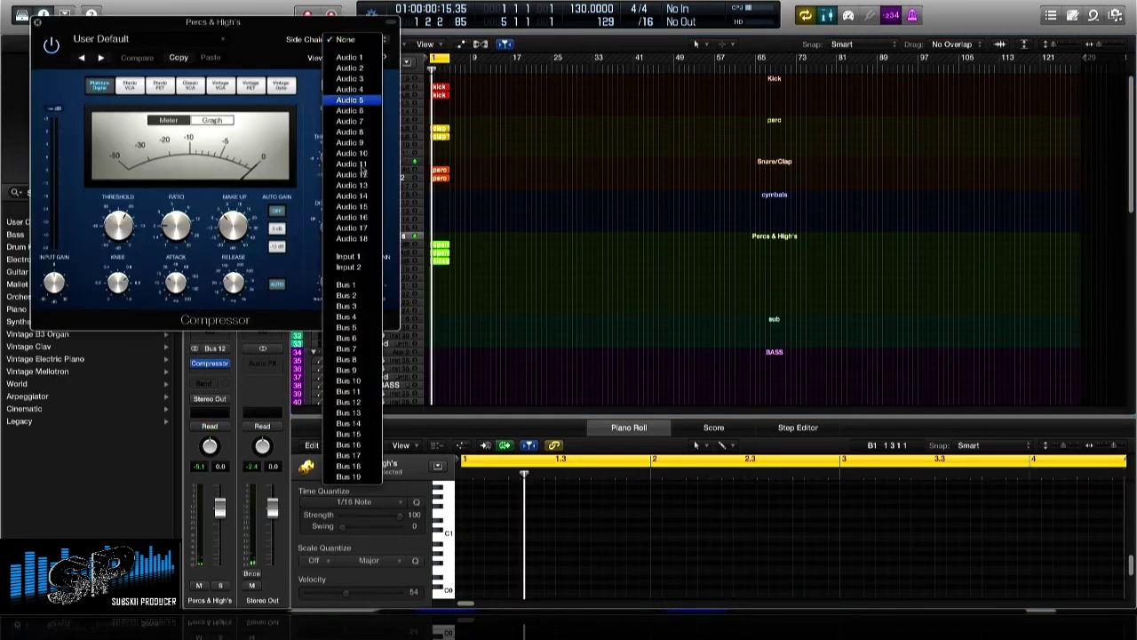
click(348, 413)
key(space)
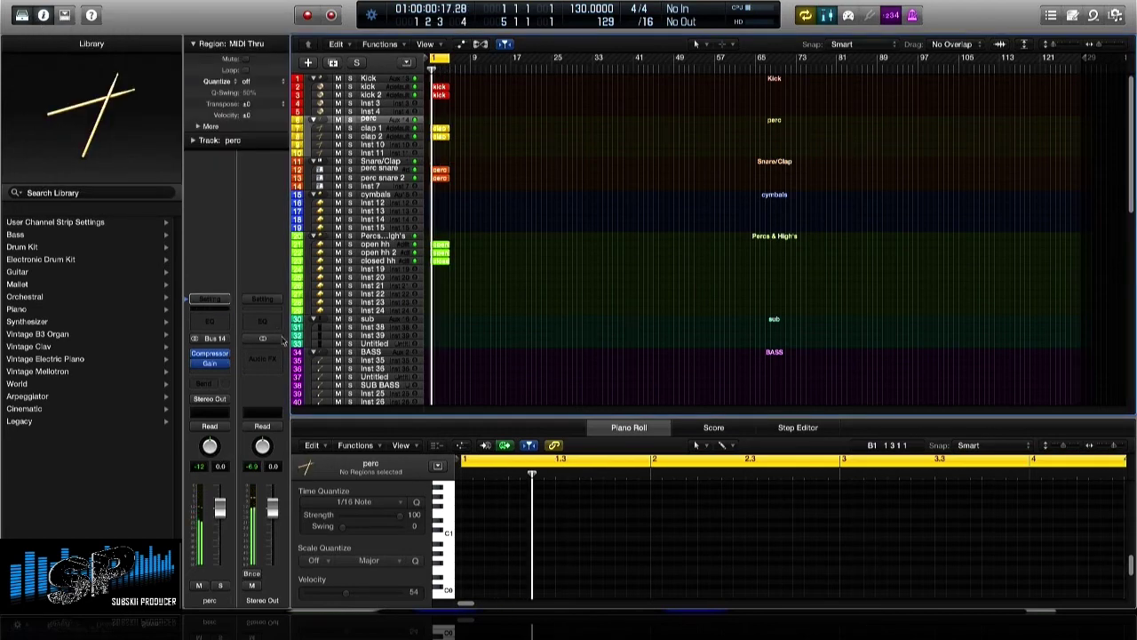
Insert a Channel EQ on perc, boosting the high shelf at 3000 Hz, cutting 0.5 dB at 2000 Hz and slightly lowering the low mids
click(210, 320)
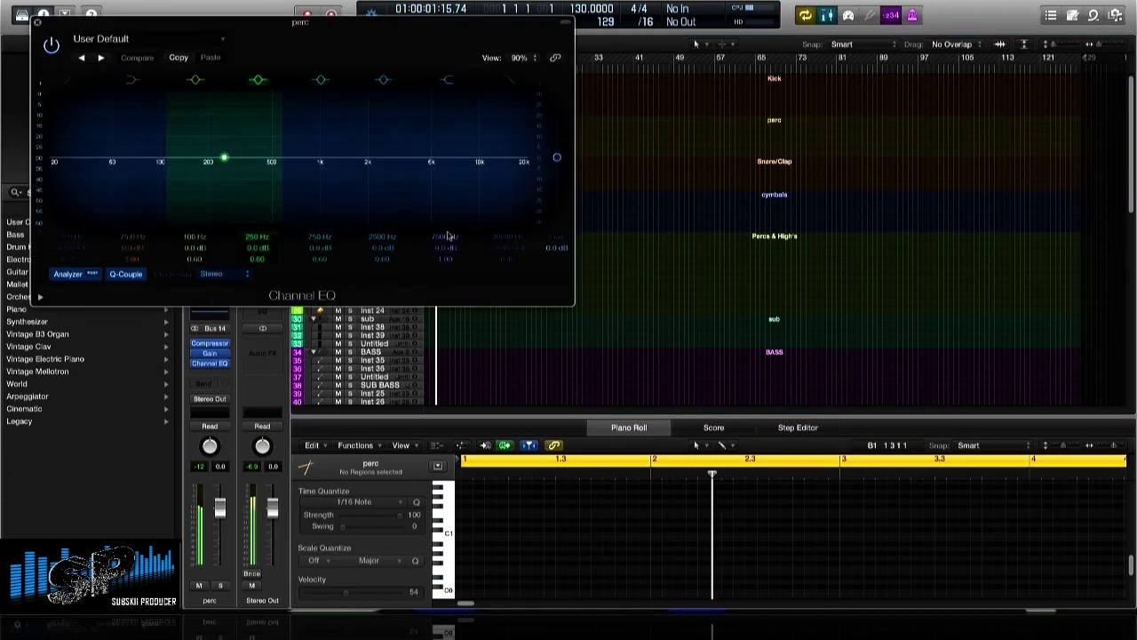
drag(460, 153, 393, 149)
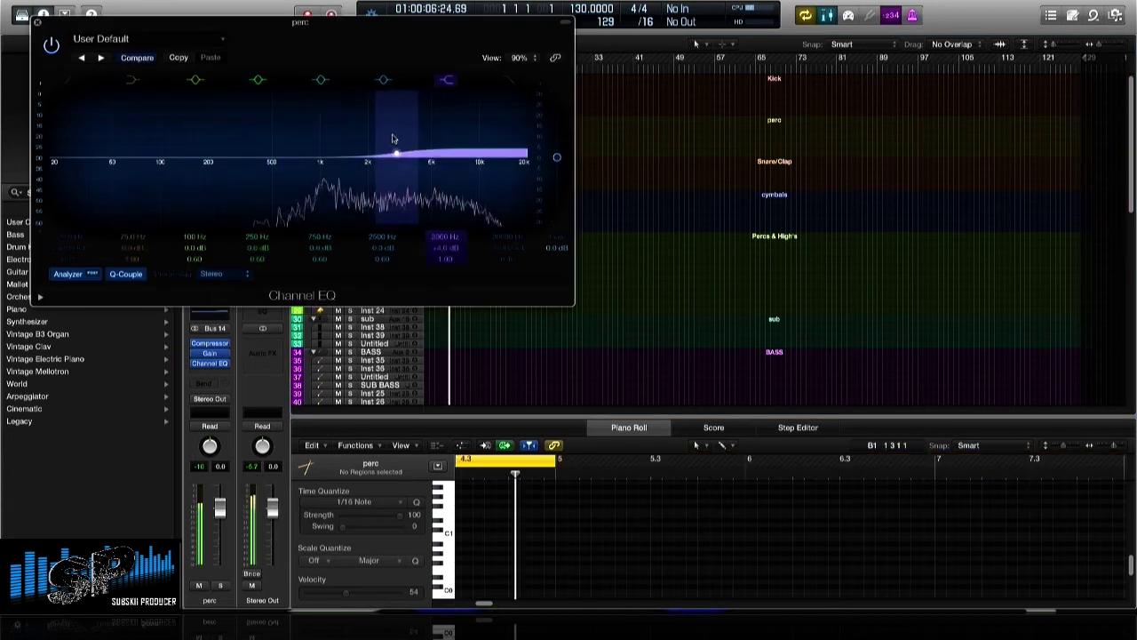
drag(376, 162, 365, 162)
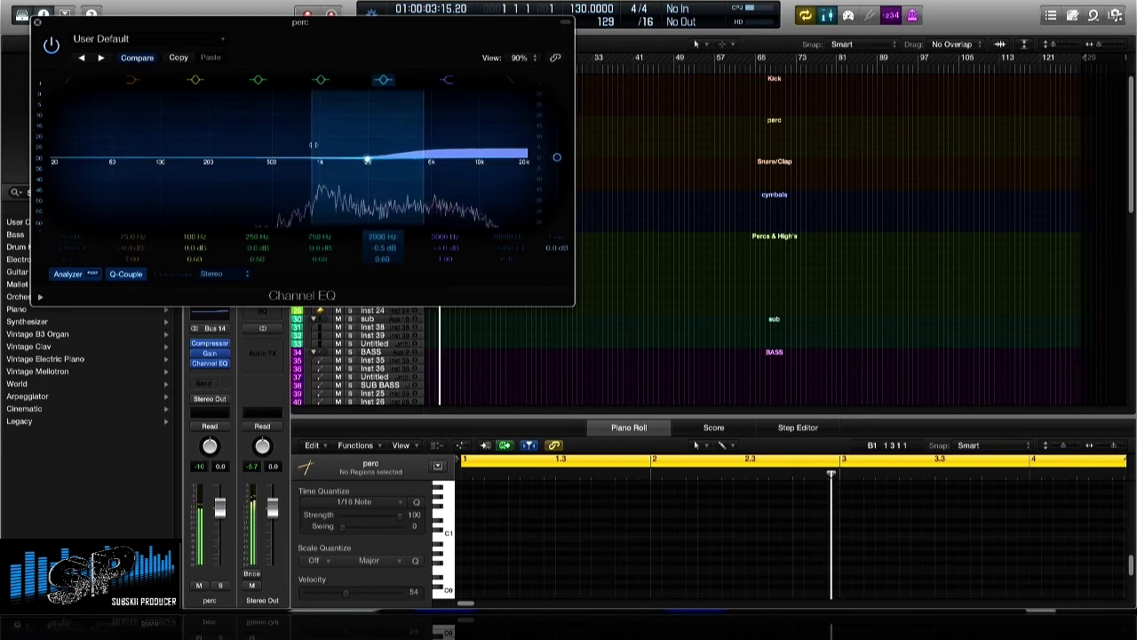
drag(301, 157, 222, 162)
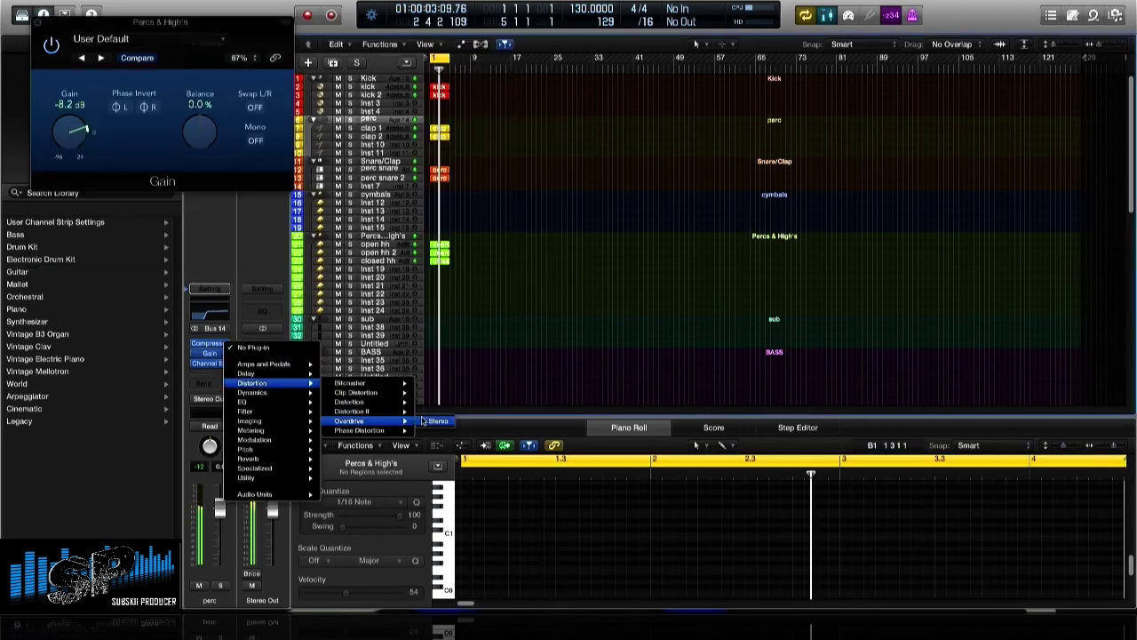
Insert a stereo Overdrive on the perc channel between the Compressor and the Gain
click(424, 421)
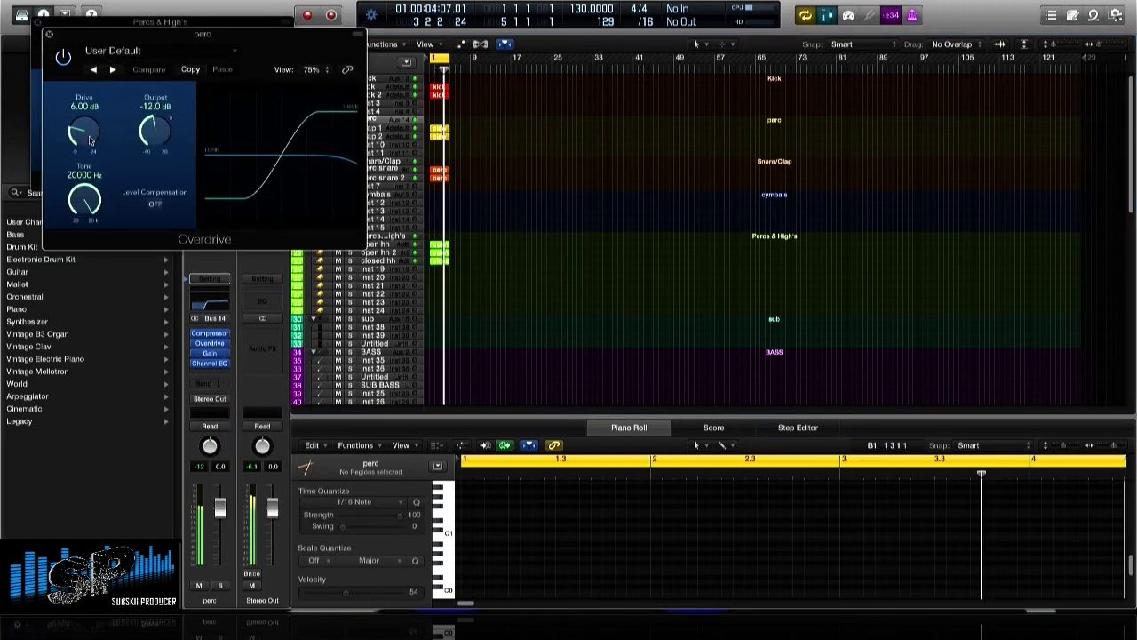